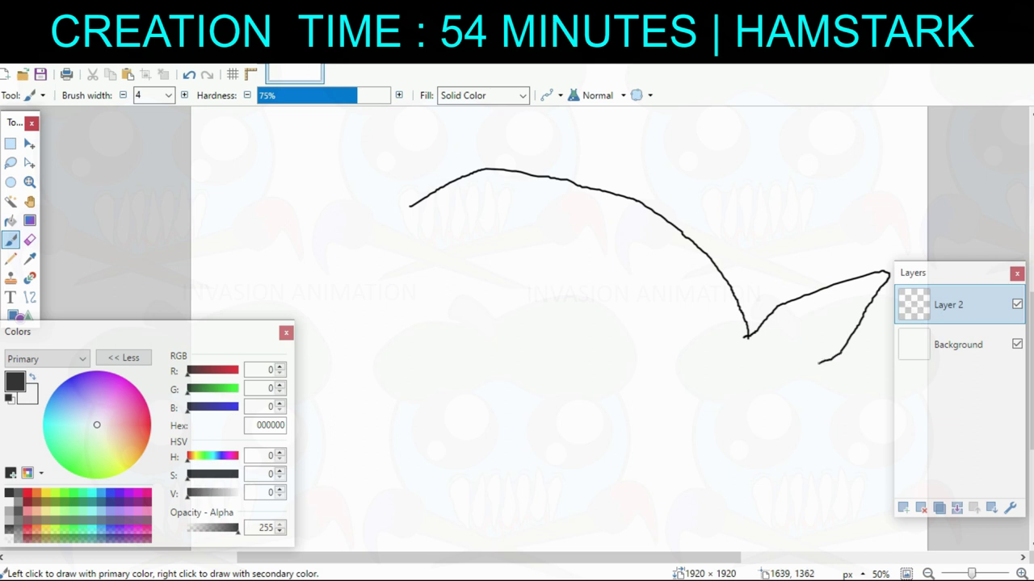
Undo the tail strokes at the lower end of the back curve, leaving only the back line.
mouse_move(861, 386)
left_mouse_down()
mouse_move(829, 402)
mouse_move(835, 446)
mouse_move(820, 484)
mouse_move(783, 468)
mouse_move(737, 421)
mouse_move(704, 480)
left_mouse_up()
key("ctrl+z")
key("ctrl+z")
key("ctrl+z")
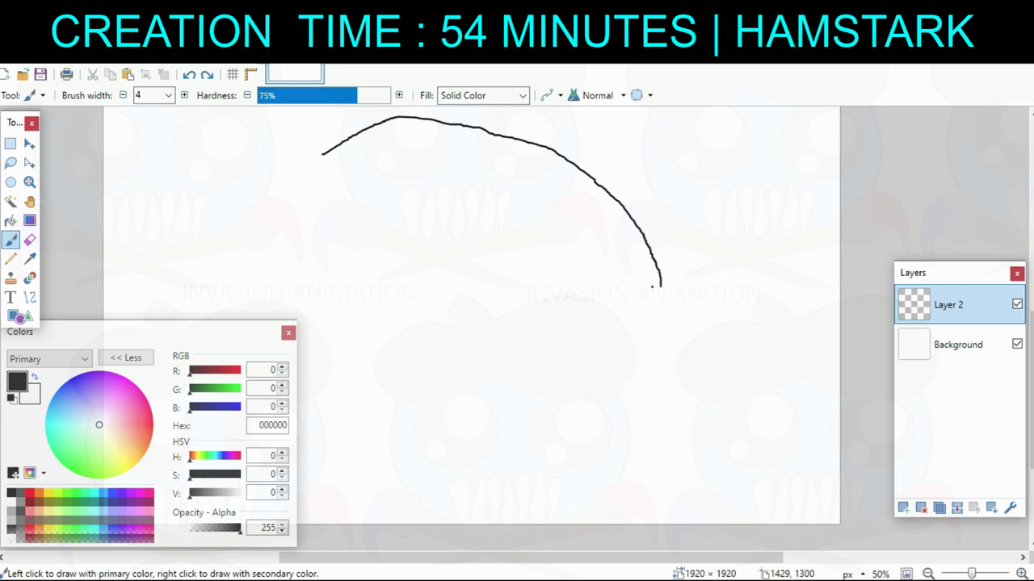
mouse_move(652, 284)
left_mouse_down()
mouse_move(710, 369)
mouse_move(815, 292)
left_mouse_up()
key("ctrl+z")
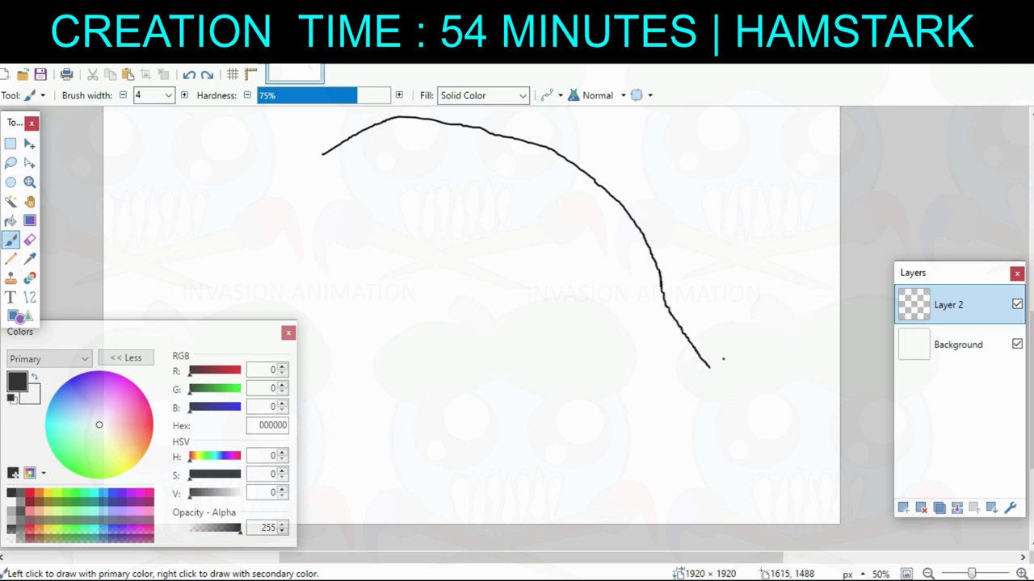
Draw a forked tail fin at the end of the back curve and a belly line running forward from its base.
mouse_move(709, 367)
left_mouse_down()
mouse_move(777, 276)
mouse_move(832, 247)
mouse_move(785, 349)
mouse_move(765, 460)
mouse_move(770, 498)
mouse_move(745, 485)
mouse_move(696, 414)
left_mouse_up()
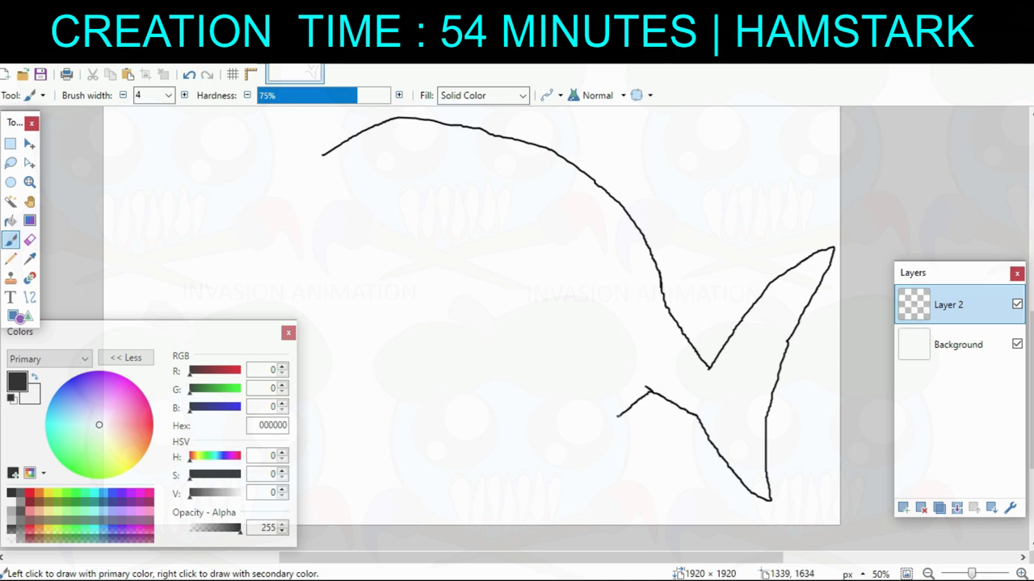
left_click_drag(616, 404, 640, 499)
mouse_move(674, 309)
left_mouse_down()
mouse_move(745, 439)
mouse_move(693, 184)
left_mouse_up()
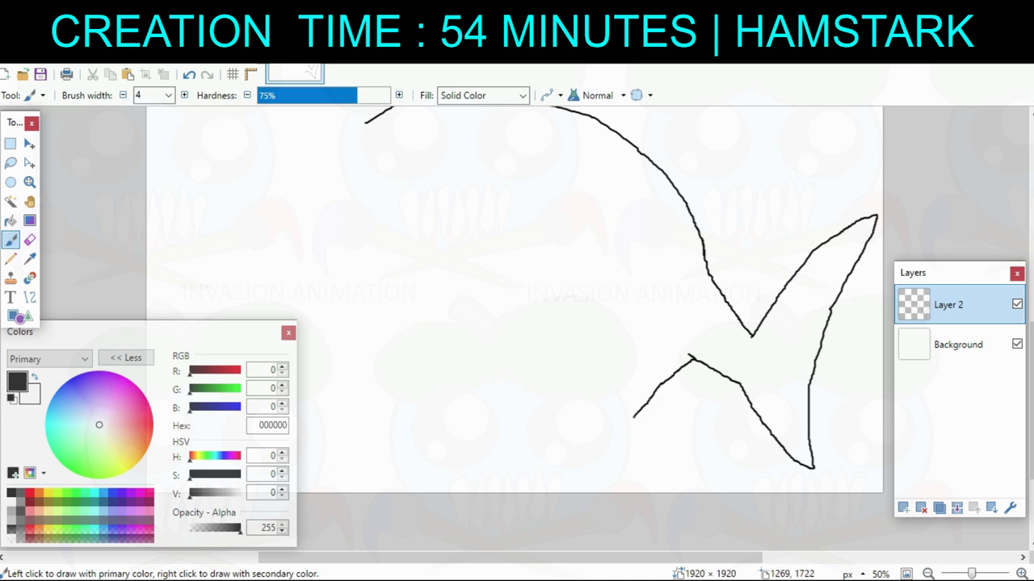
left_click_drag(634, 416, 594, 449)
Draw the near foot with pointed toes at the end of the belly line, plus the outlines of both legs.
scroll(539, 458, "up", 2)
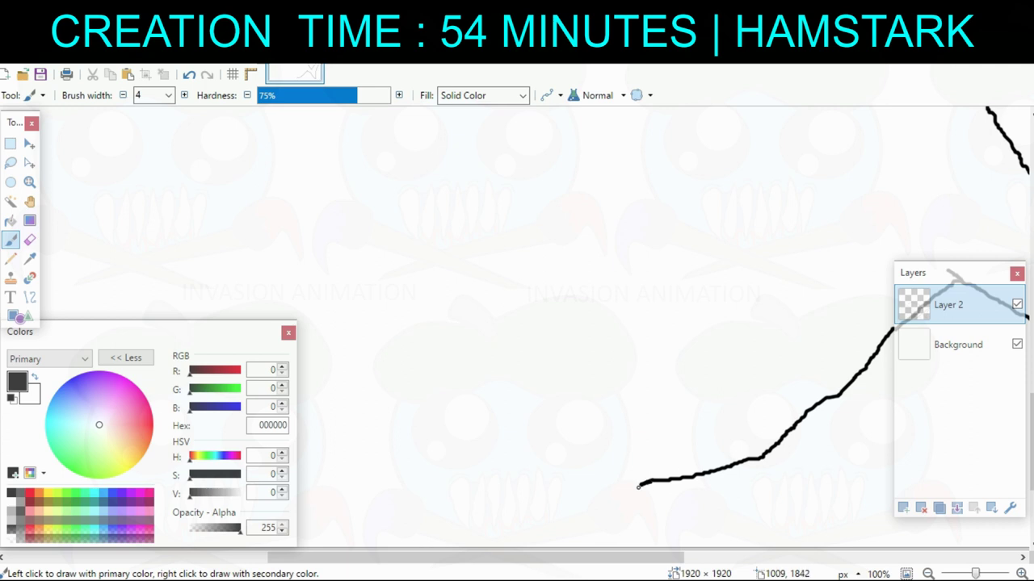
mouse_move(638, 486)
left_mouse_down()
mouse_move(665, 458)
mouse_move(659, 451)
mouse_move(598, 462)
mouse_move(676, 423)
mouse_move(777, 429)
mouse_move(650, 412)
left_mouse_up()
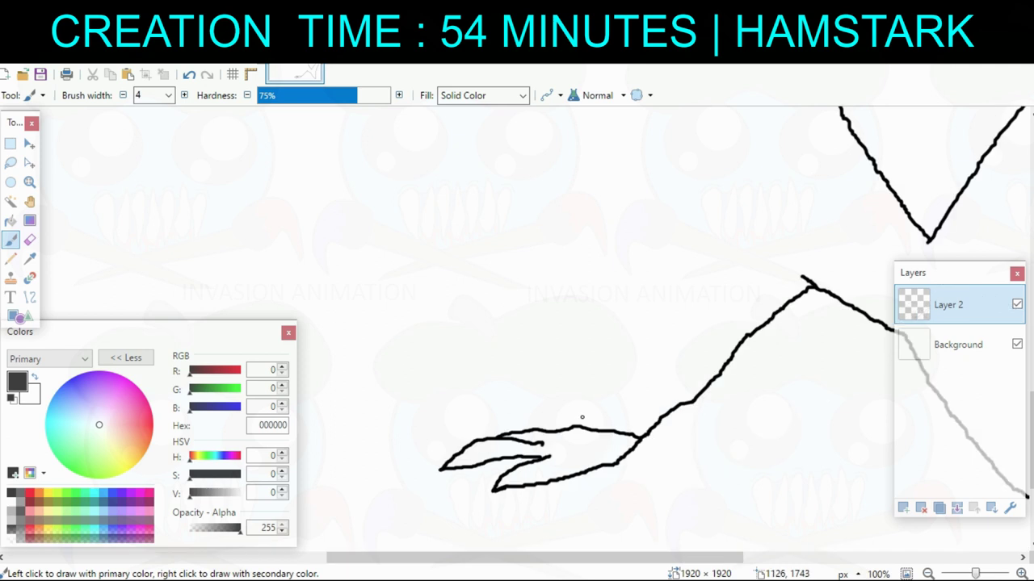
mouse_move(570, 427)
left_mouse_down()
mouse_move(568, 347)
mouse_move(554, 298)
mouse_move(570, 371)
mouse_move(595, 325)
mouse_move(553, 398)
mouse_move(507, 388)
mouse_move(459, 300)
left_mouse_up()
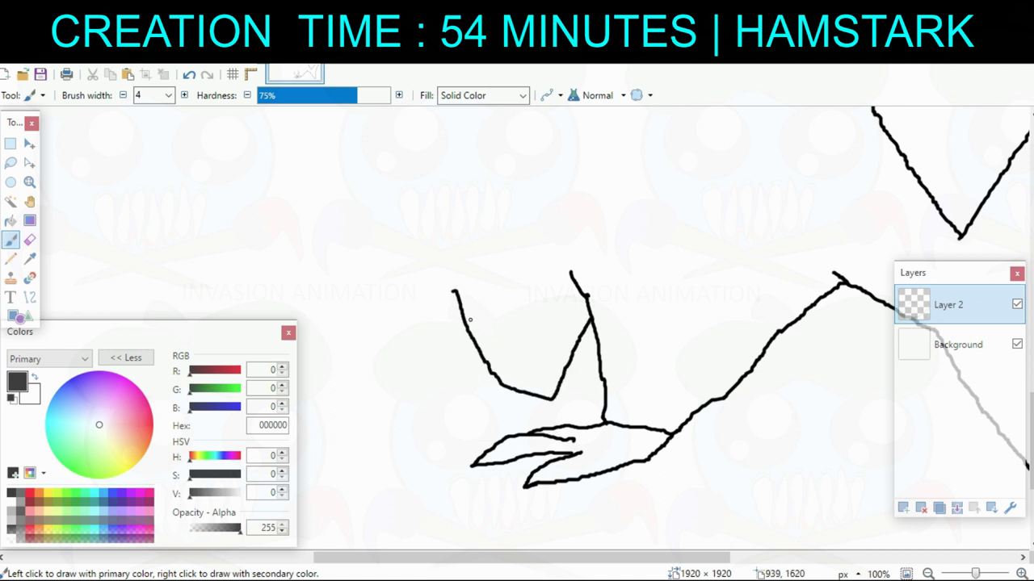
Redraw the far leg's front line closer to the near leg, and lasso and delete the old line.
mouse_move(498, 379)
left_mouse_down()
mouse_move(488, 326)
mouse_move(462, 281)
mouse_move(449, 288)
mouse_move(475, 310)
mouse_move(489, 361)
mouse_move(476, 394)
mouse_move(440, 384)
left_mouse_up()
key("s")
key("s")
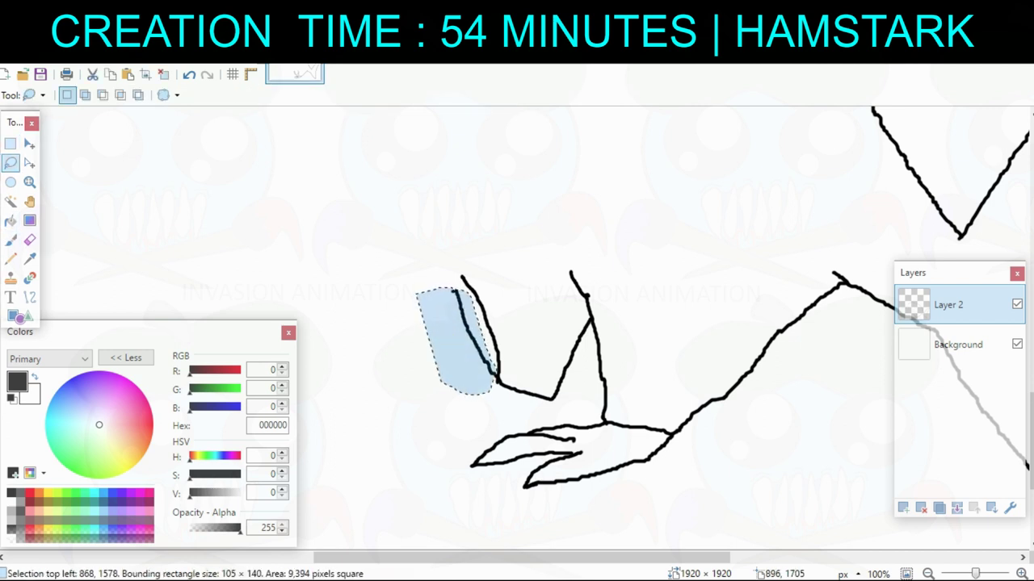
key("Delete")
key("b")
Join the near foot's toe tips with a web line and draw the far foot with webbed toes.
scroll(517, 380, "down", 3)
scroll(525, 388, "up", 1)
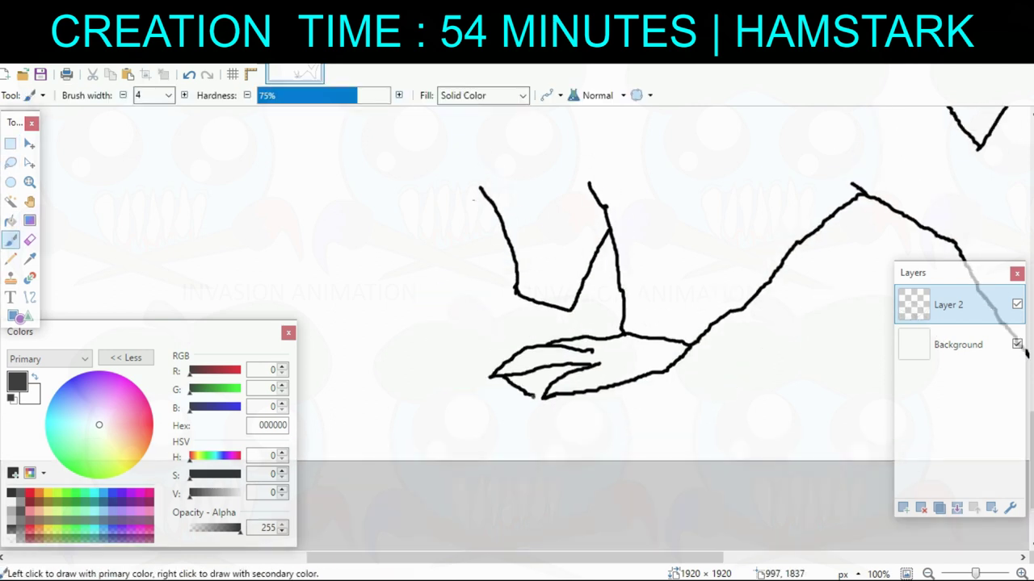
scroll(565, 362, "up", 2, "ctrl")
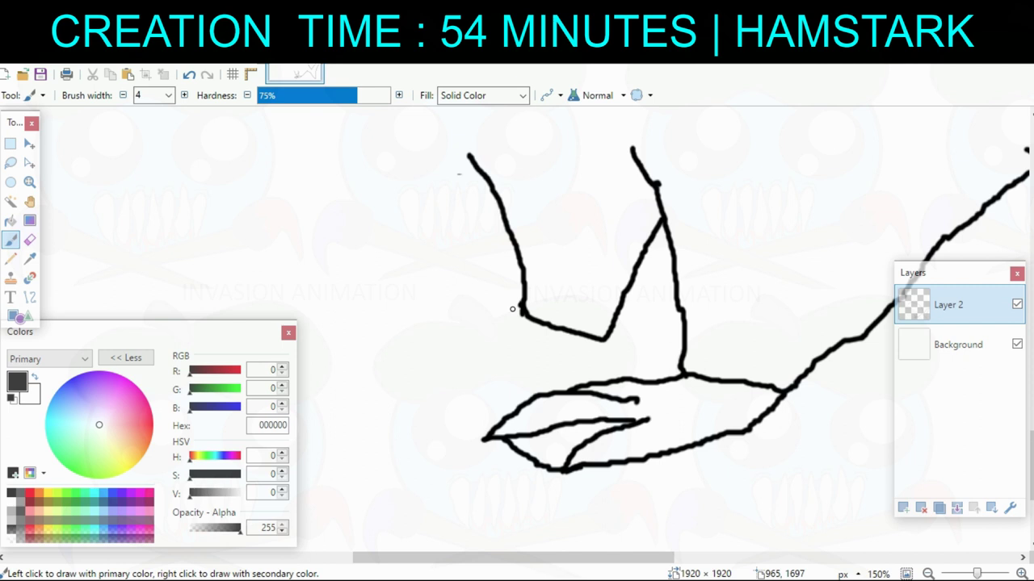
mouse_move(517, 310)
left_mouse_down()
mouse_move(436, 319)
mouse_move(385, 352)
mouse_move(502, 346)
mouse_move(462, 407)
mouse_move(608, 339)
left_mouse_up()
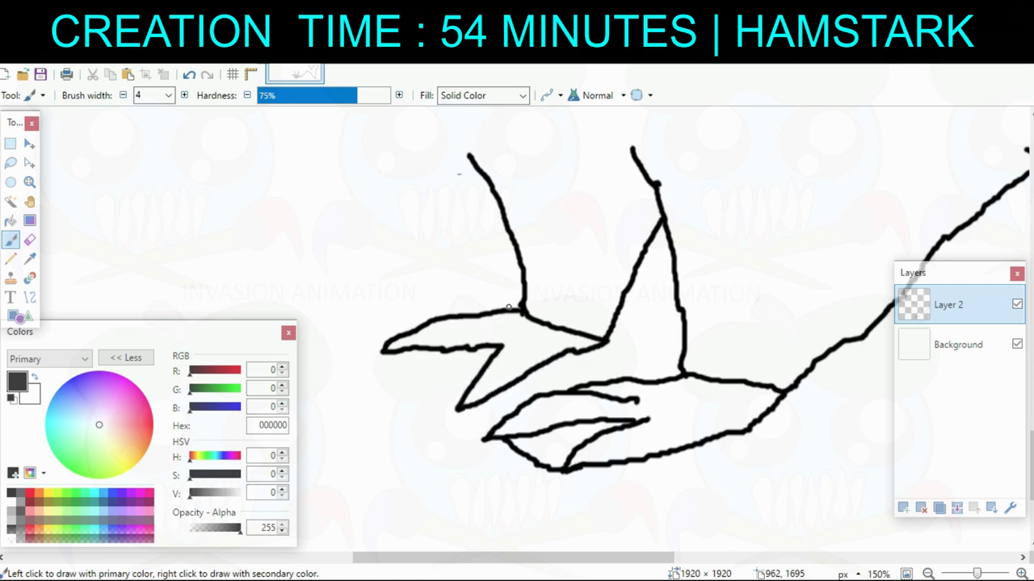
mouse_move(509, 308)
left_mouse_down()
mouse_move(420, 280)
mouse_move(454, 314)
mouse_move(427, 288)
mouse_move(394, 328)
mouse_move(385, 349)
mouse_move(457, 407)
left_mouse_up()
mouse_move(534, 321)
left_mouse_down()
mouse_move(455, 392)
mouse_move(483, 378)
mouse_move(529, 380)
left_mouse_up()
Erase the leg line that crosses the top of the far foot.
key("e")
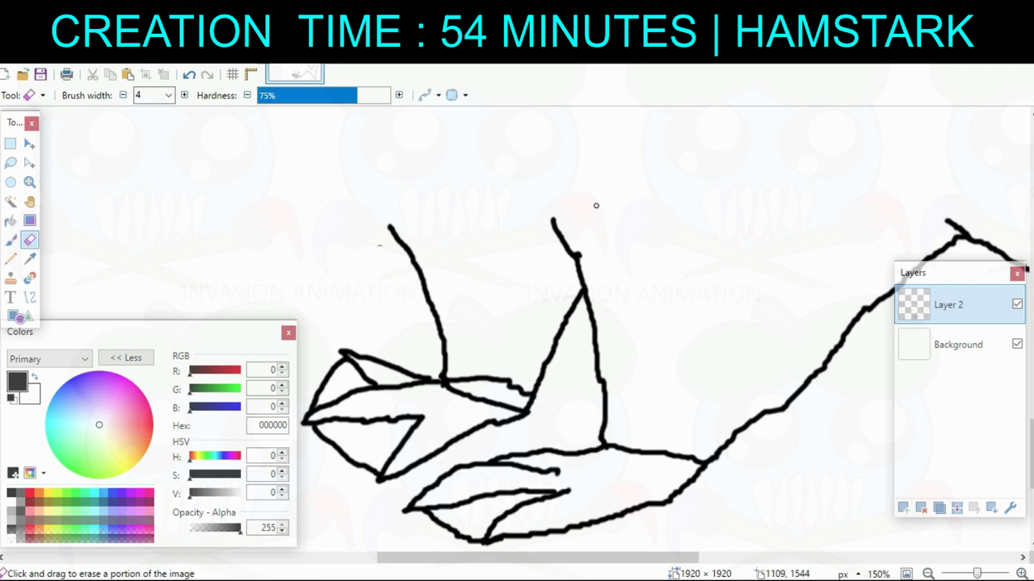
left_click_drag(441, 390, 479, 402)
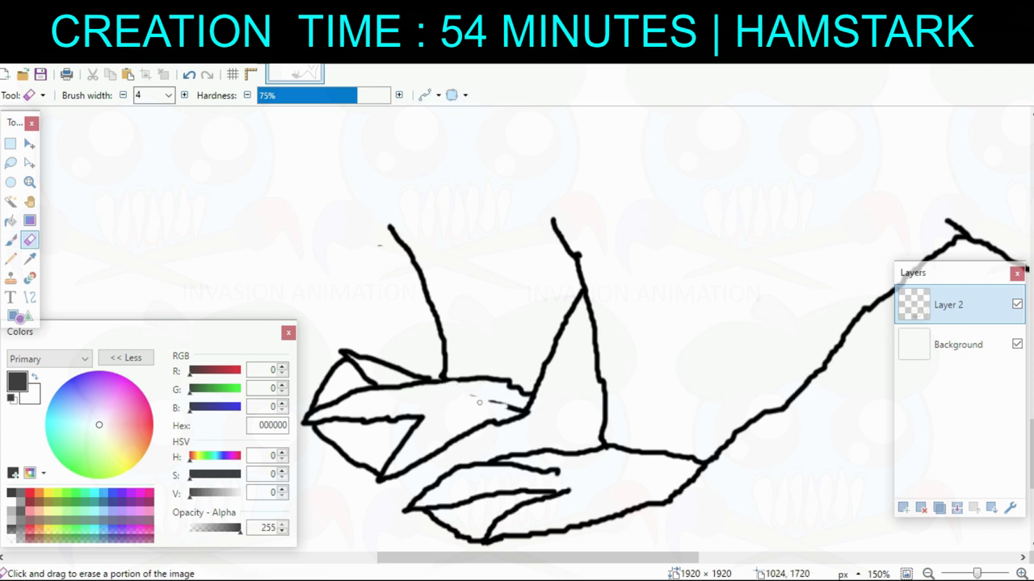
key("b")
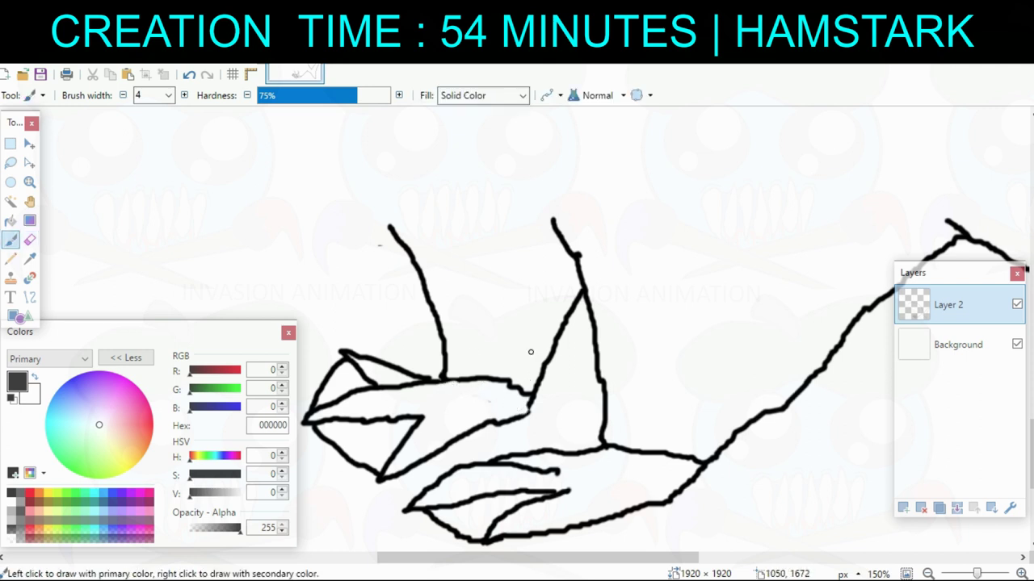
Draw the far arm with a small fingered hand, forearm and elbow beneath the front of the back curve.
scroll(572, 404, "down", 4)
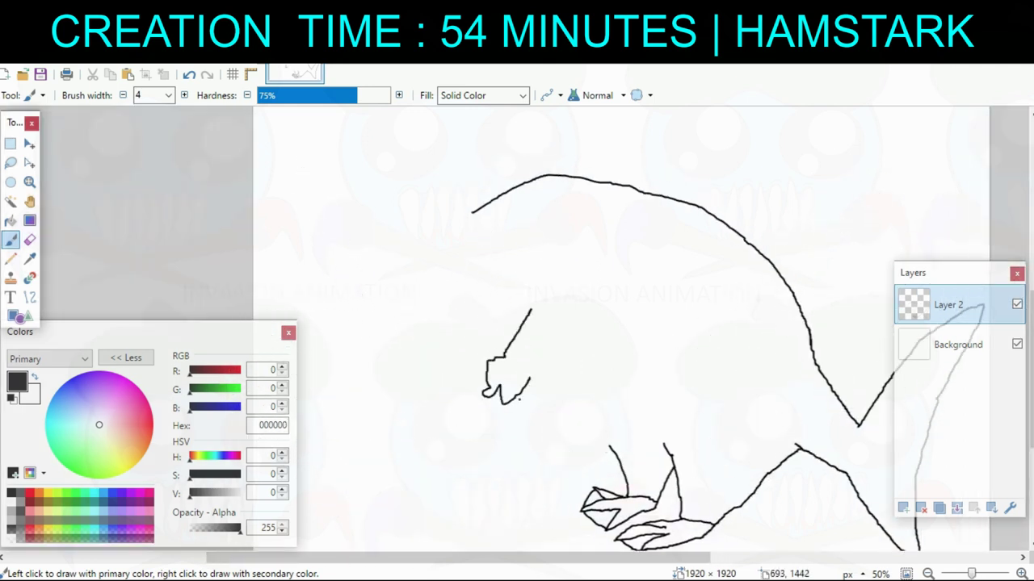
key("ctrl+z")
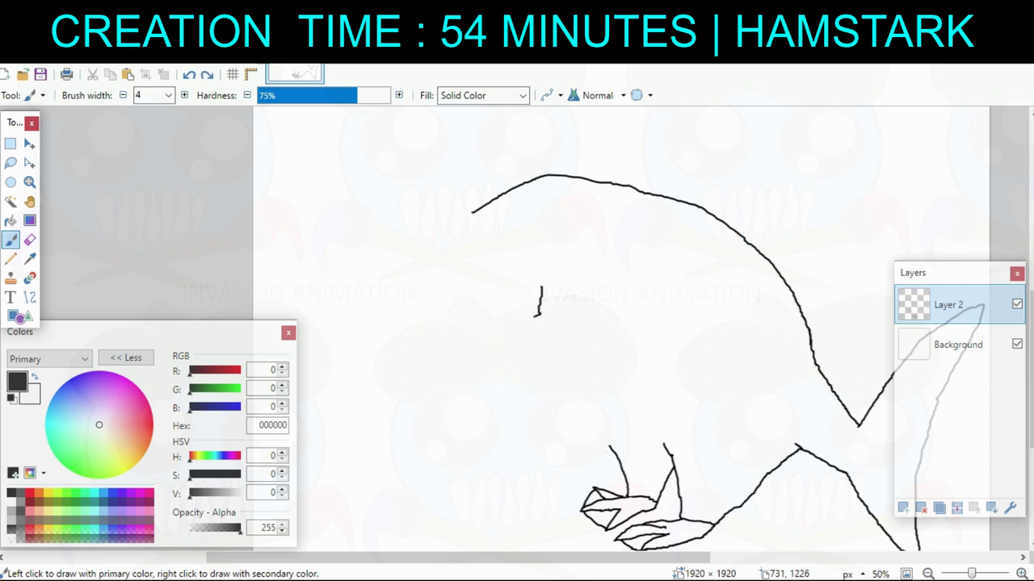
left_click_drag(534, 316, 500, 339)
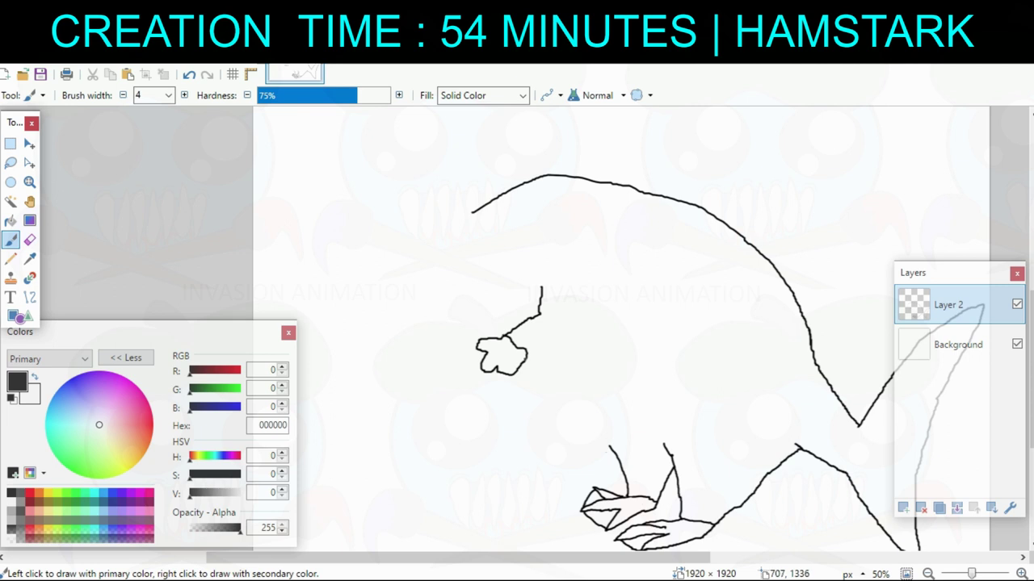
mouse_move(526, 357)
left_mouse_down()
mouse_move(611, 363)
mouse_move(629, 302)
mouse_move(740, 516)
mouse_move(535, 208)
left_mouse_up()
left_click(614, 320)
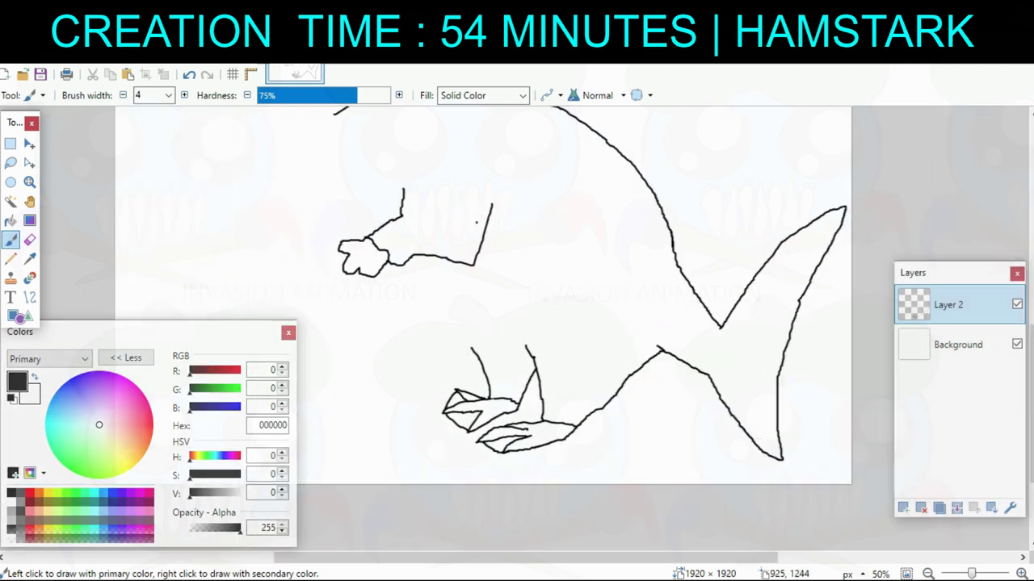
mouse_move(469, 225)
left_mouse_down()
mouse_move(534, 334)
mouse_move(477, 294)
left_mouse_up()
Select the whole drawing, rotate it clockwise to an angle of -27.92° and reposition it on the canvas.
scroll(370, 451, "down", 2)
key("s")
left_click_drag(332, 279, 637, 525)
key("m")
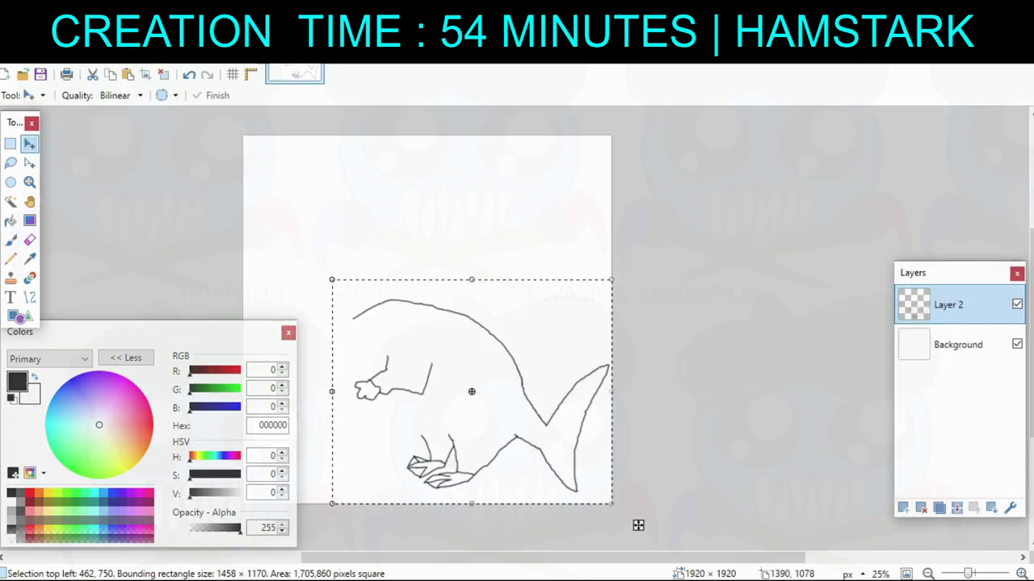
left_click_drag(618, 266, 647, 332)
left_click_drag(490, 377, 484, 358)
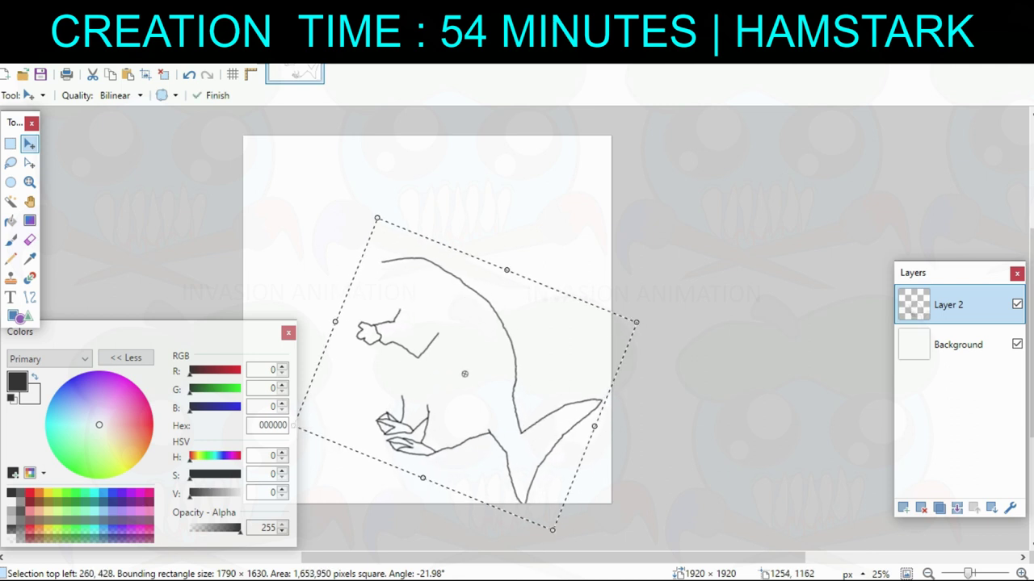
mouse_move(651, 310)
left_mouse_down()
mouse_move(649, 328)
mouse_move(631, 336)
left_mouse_up()
left_click_drag(529, 358, 520, 349)
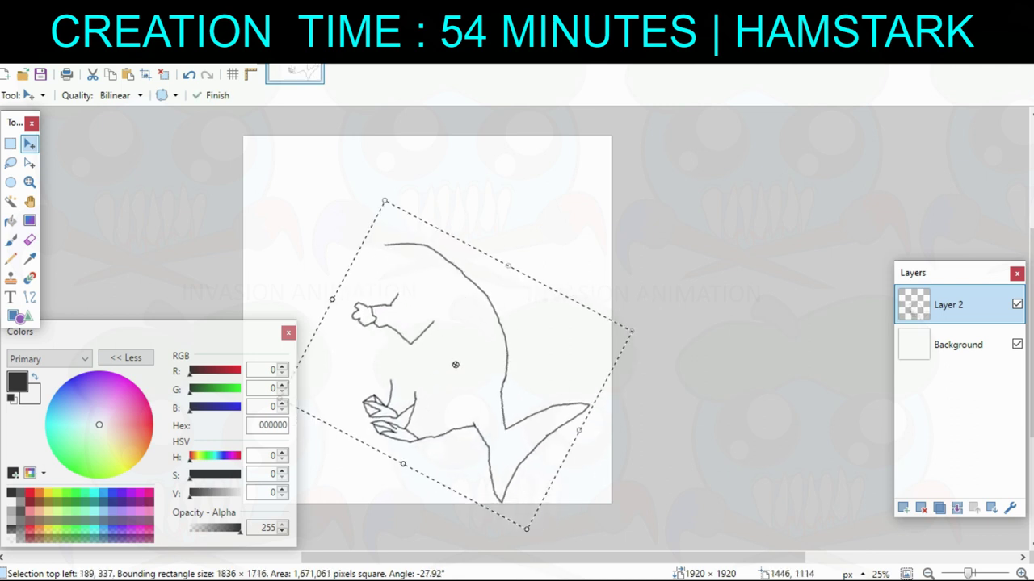
Lasso the tail fin, rotate it counterclockwise so it stands upright behind the body, and deselect it.
left_click(1021, 574)
left_click(1021, 575)
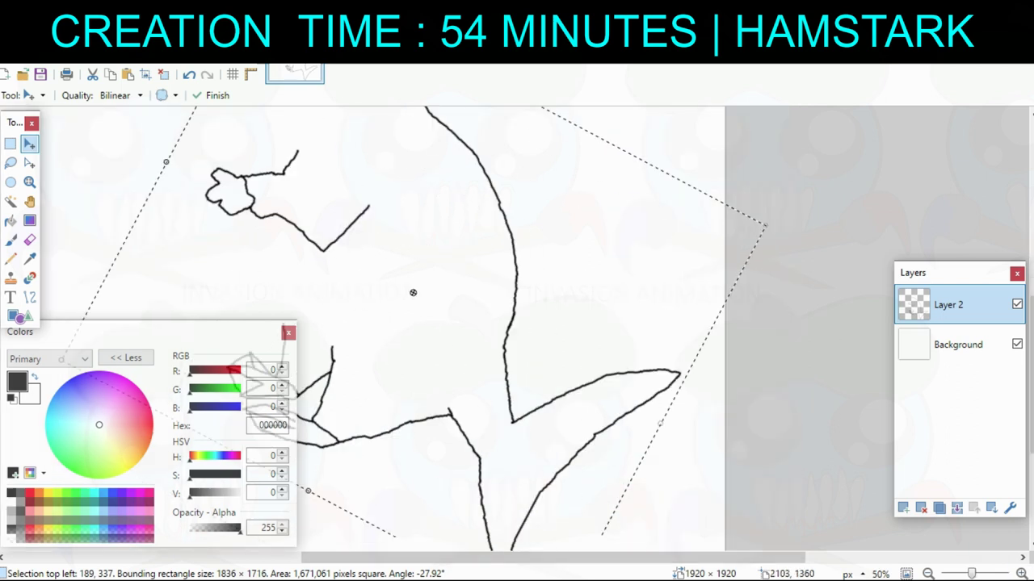
scroll(799, 348, "down", 1)
left_click(10, 163)
mouse_move(474, 336)
left_mouse_down()
mouse_move(445, 357)
mouse_move(496, 542)
mouse_move(759, 304)
mouse_move(529, 305)
left_mouse_up()
key("m")
mouse_move(703, 256)
left_mouse_down()
mouse_move(840, 346)
mouse_move(849, 312)
left_mouse_up()
left_click(163, 74)
left_click(10, 239)
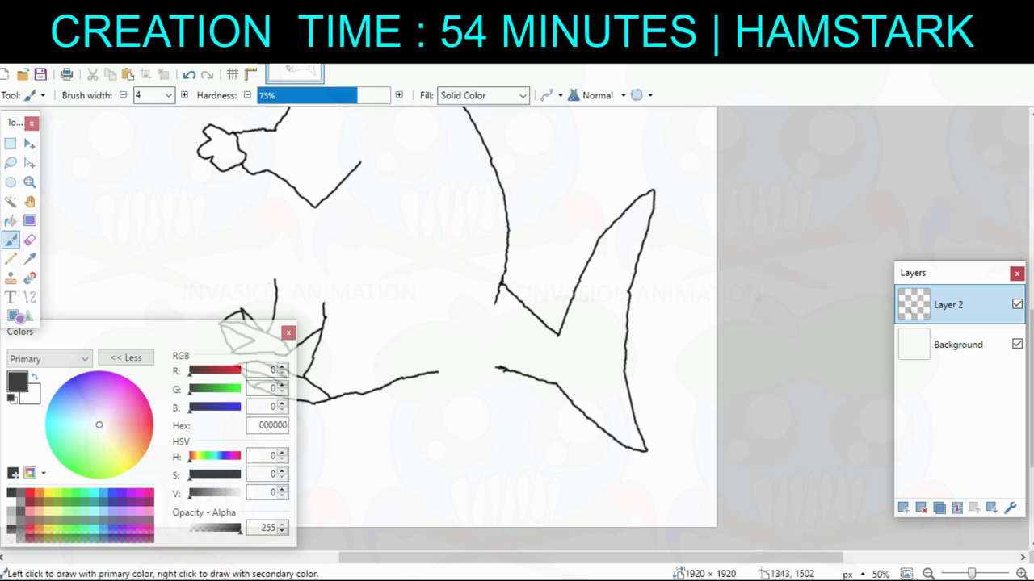
Draw the missing belly line between the feet and the tail base, and try adding a new layer below the drawing.
left_click_drag(443, 371, 437, 372)
mouse_move(324, 387)
left_mouse_down()
mouse_move(341, 412)
mouse_move(451, 447)
left_mouse_up()
left_click(903, 508)
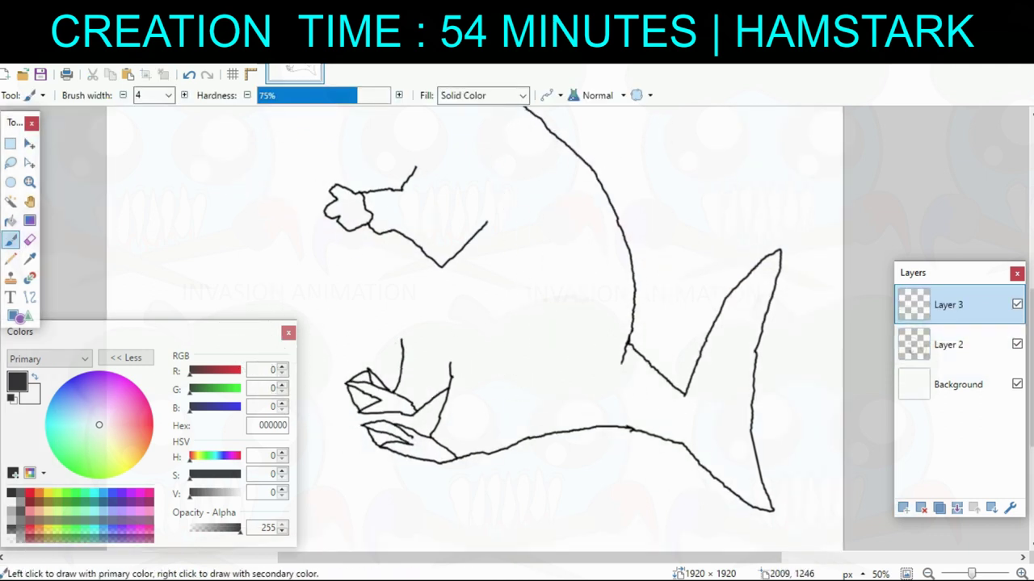
left_click(991, 508)
Lasso both feet with the front end of the belly line, rotate them to an angle of 24.95°, and deselect them.
key("ctrl+v")
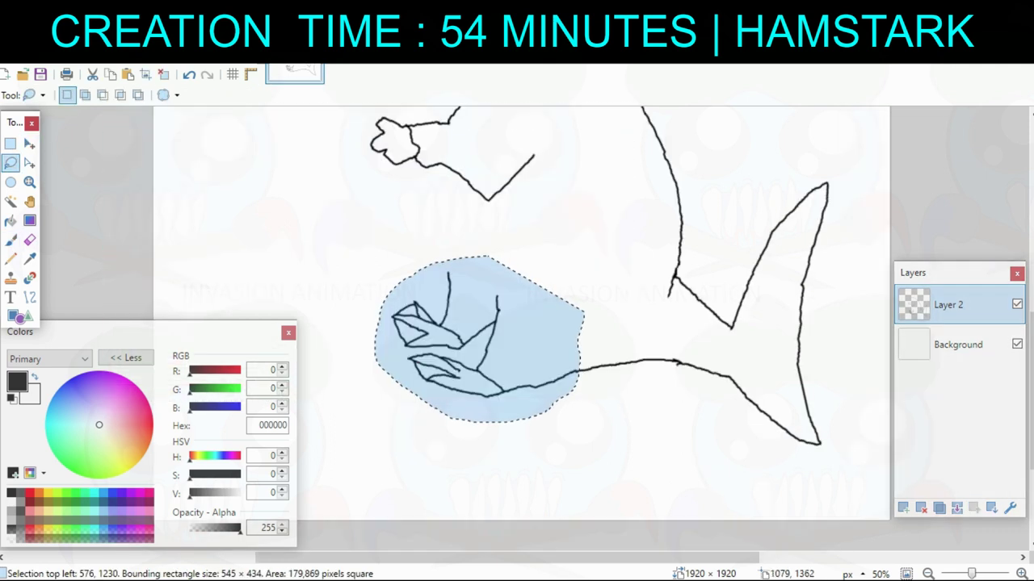
left_click(30, 144)
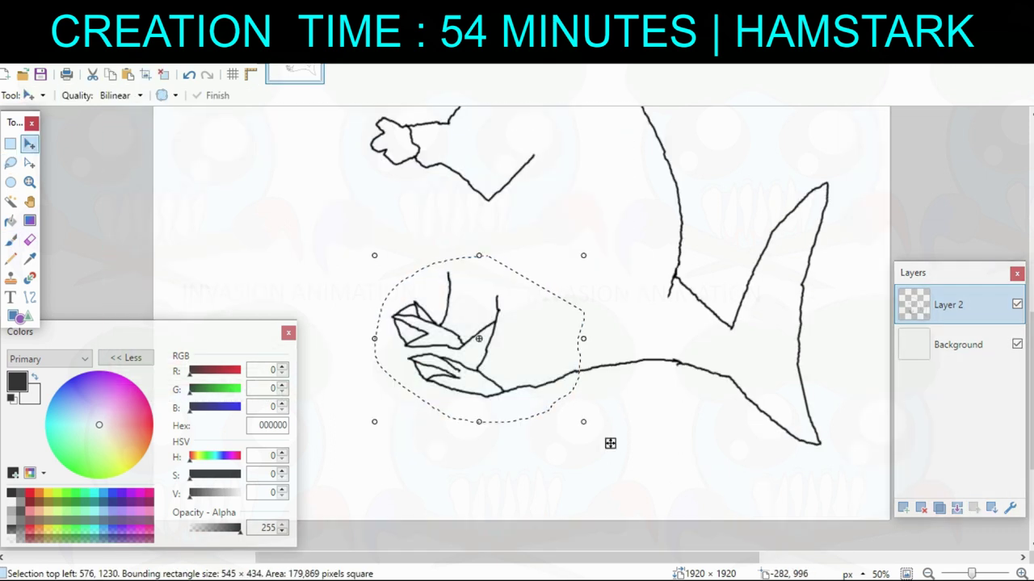
mouse_move(618, 436)
left_mouse_down()
mouse_move(641, 397)
mouse_move(640, 421)
left_mouse_up()
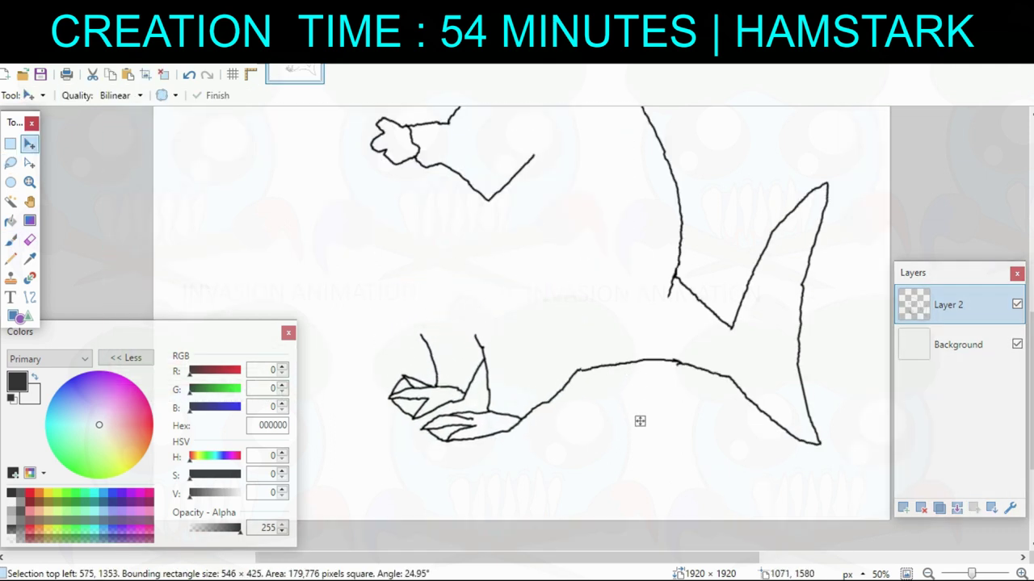
left_click_drag(570, 279, 597, 300)
left_click_drag(608, 142, 575, 214)
left_click_drag(633, 519, 690, 496)
scroll(690, 495, "up", 3)
scroll(646, 452, "down", 1)
scroll(646, 452, "left", 2)
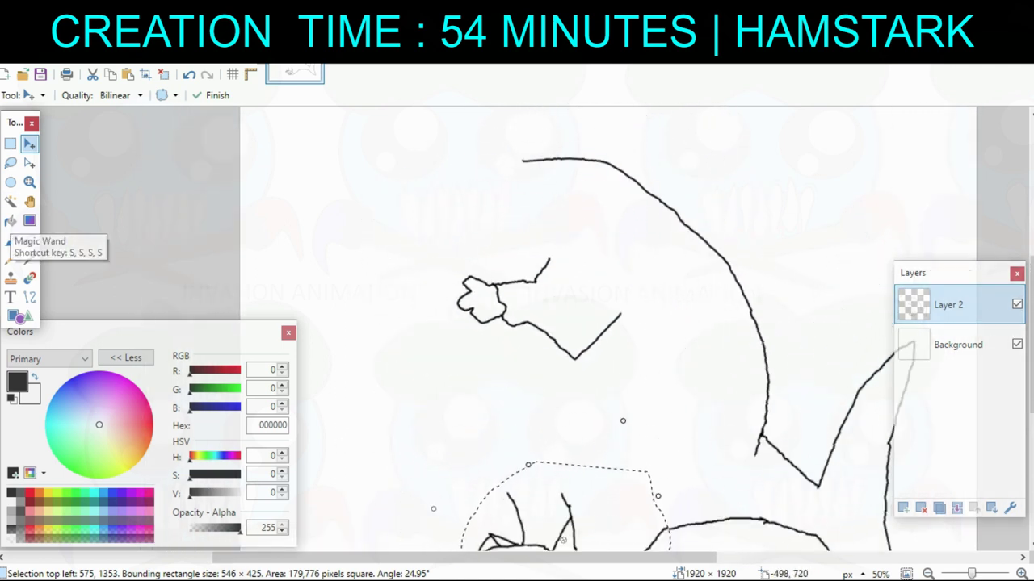
left_click(10, 240)
left_click(163, 75)
Draw the near hand with a raised thumb and pointed fingers below and in front of the far hand.
scroll(401, 296, "down", 2)
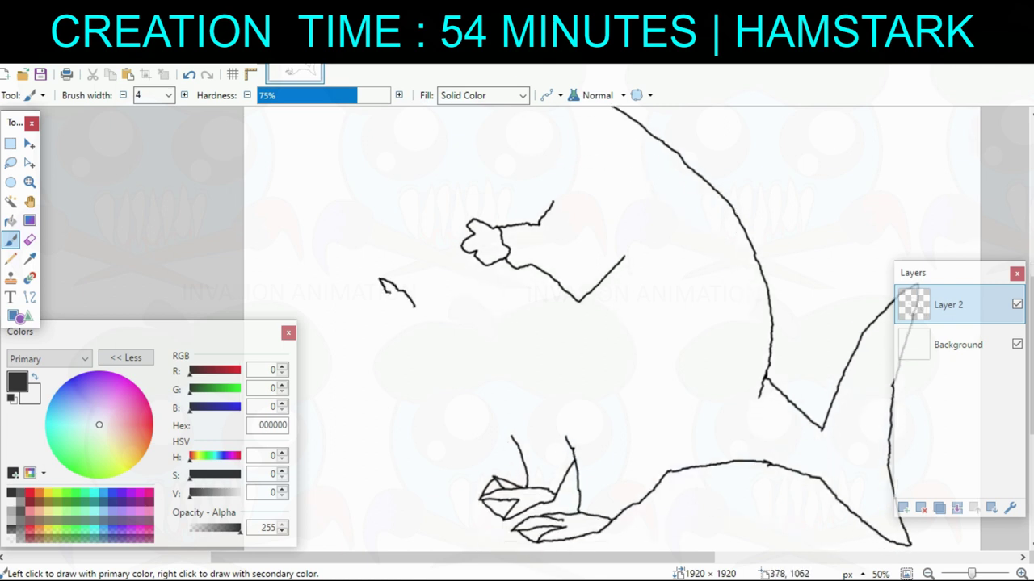
left_click_drag(389, 291, 401, 317)
scroll(253, 286, "up", 1)
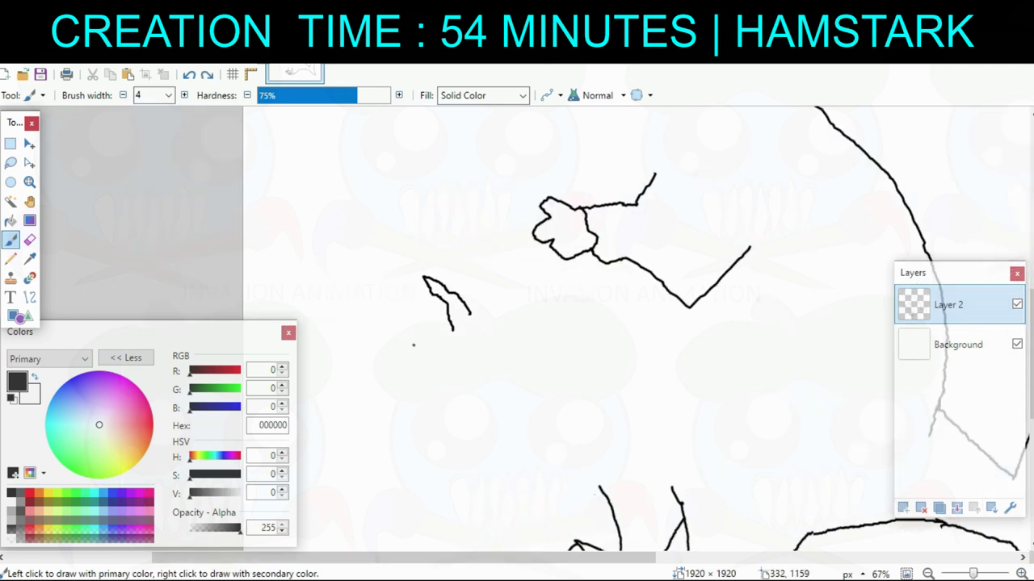
mouse_move(453, 328)
left_mouse_down()
mouse_move(397, 346)
mouse_move(407, 339)
mouse_move(416, 359)
mouse_move(447, 361)
left_mouse_up()
key("ctrl+z")
mouse_move(443, 362)
left_mouse_down()
mouse_move(436, 286)
mouse_move(446, 312)
left_mouse_up()
mouse_move(445, 310)
left_mouse_down()
mouse_move(402, 337)
mouse_move(472, 331)
mouse_move(487, 313)
mouse_move(473, 264)
left_mouse_up()
Draw the near arm's forearm and upper arm lines behind the hand, closing the outline at the elbow.
mouse_move(547, 247)
left_mouse_down()
mouse_move(542, 273)
mouse_move(412, 251)
left_mouse_up()
left_click_drag(343, 275, 444, 266)
mouse_move(334, 341)
left_mouse_down()
mouse_move(426, 386)
mouse_move(530, 322)
left_mouse_up()
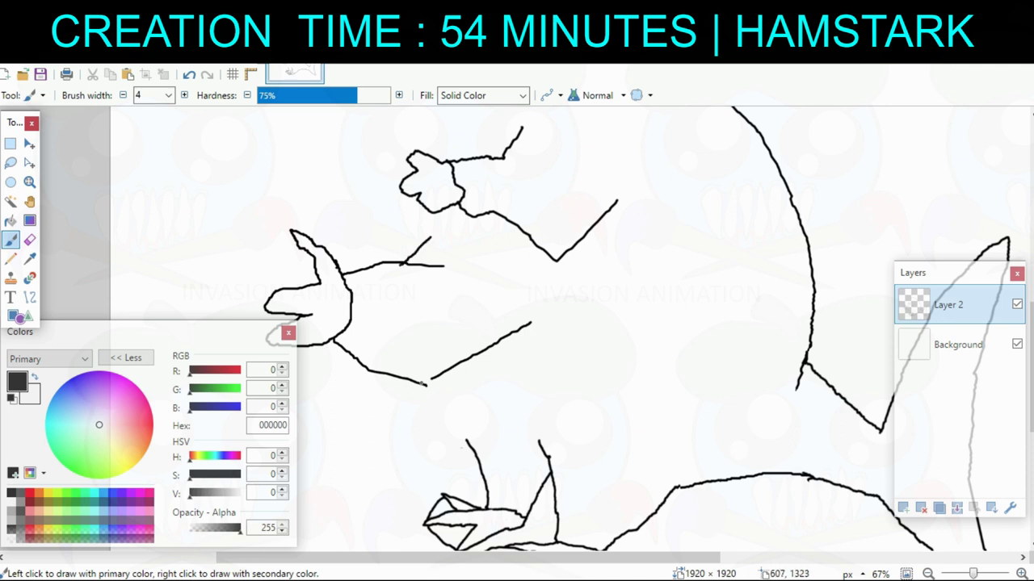
left_click_drag(421, 384, 434, 378)
left_click_drag(480, 307, 580, 372)
Connect the thumb and fingertips of the near hand with web lines.
left_click_drag(394, 306, 370, 397)
left_click_drag(477, 286, 352, 219)
left_click_drag(482, 329, 550, 440)
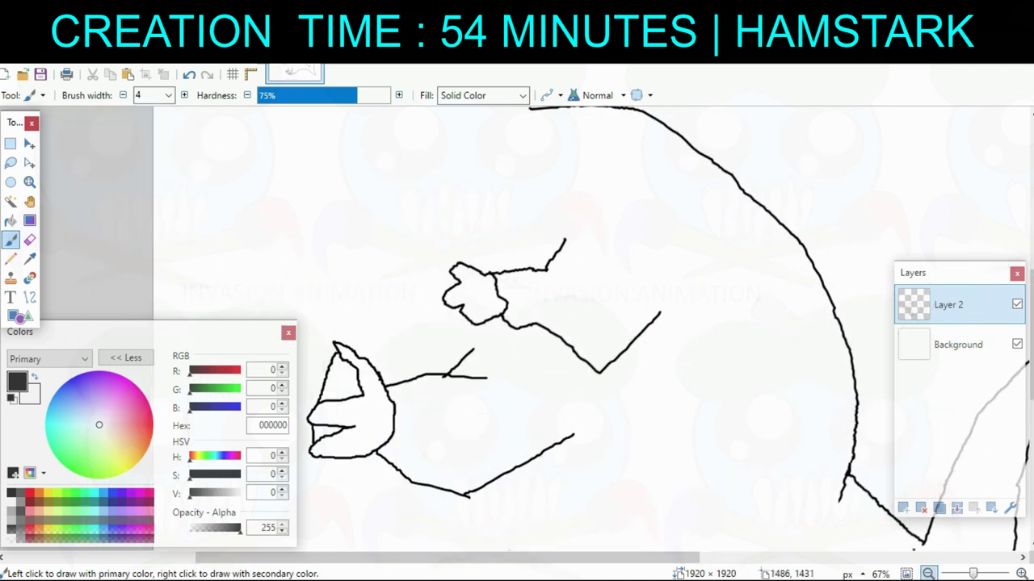
Draw a deeper, rounded underside for the far forearm from the wrist to the elbow.
left_click(928, 574)
left_click(929, 574)
left_click(928, 574)
left_click_drag(621, 366, 599, 371)
left_click(1021, 574)
left_click(1021, 574)
left_click(1022, 574)
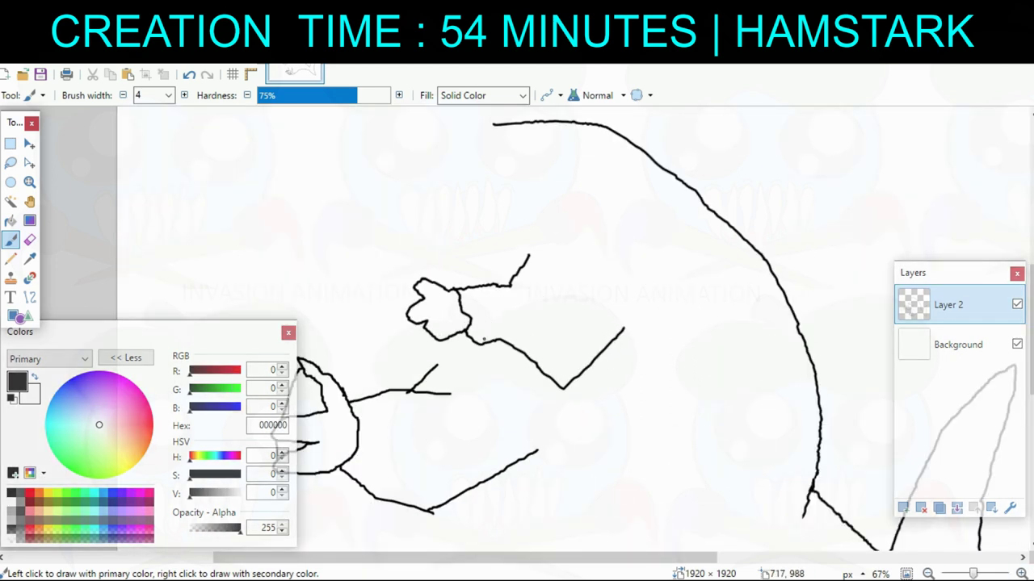
mouse_move(478, 345)
left_mouse_down()
mouse_move(499, 374)
mouse_move(553, 397)
mouse_move(563, 388)
left_mouse_up()
mouse_move(569, 382)
left_mouse_down()
mouse_move(627, 316)
mouse_move(624, 336)
mouse_move(579, 363)
left_mouse_up()
mouse_move(486, 287)
left_mouse_down()
mouse_move(499, 325)
mouse_move(548, 277)
left_mouse_up()
Lasso and delete the old underside line of the far forearm, and return to the Paintbrush tool.
left_click(10, 144)
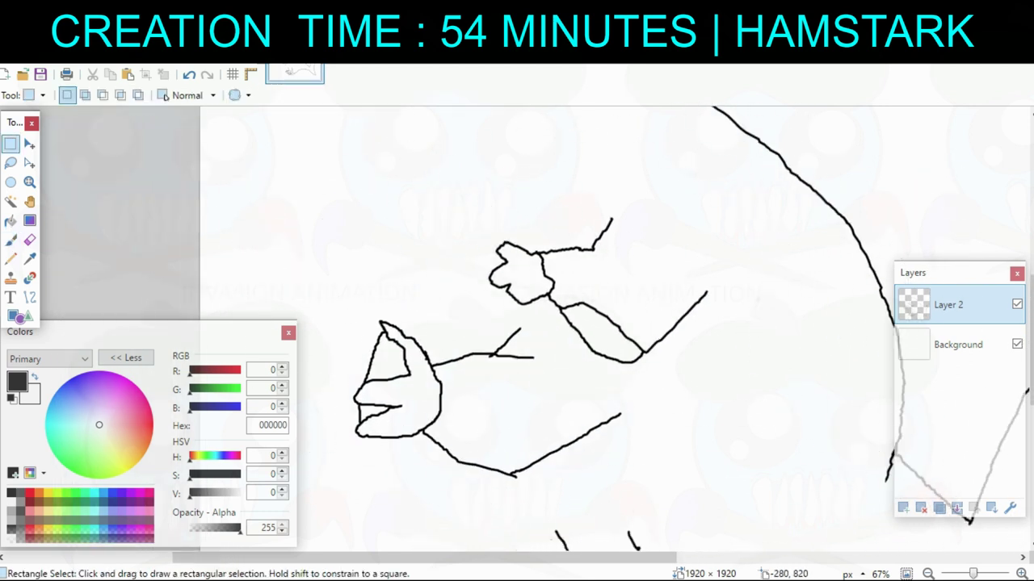
left_click(11, 164)
mouse_move(428, 307)
left_mouse_down()
mouse_move(330, 368)
mouse_move(602, 375)
mouse_move(507, 318)
mouse_move(366, 348)
mouse_move(436, 347)
mouse_move(491, 387)
mouse_move(484, 327)
mouse_move(429, 313)
left_mouse_up()
key("Delete")
key("Delete")
key("b")
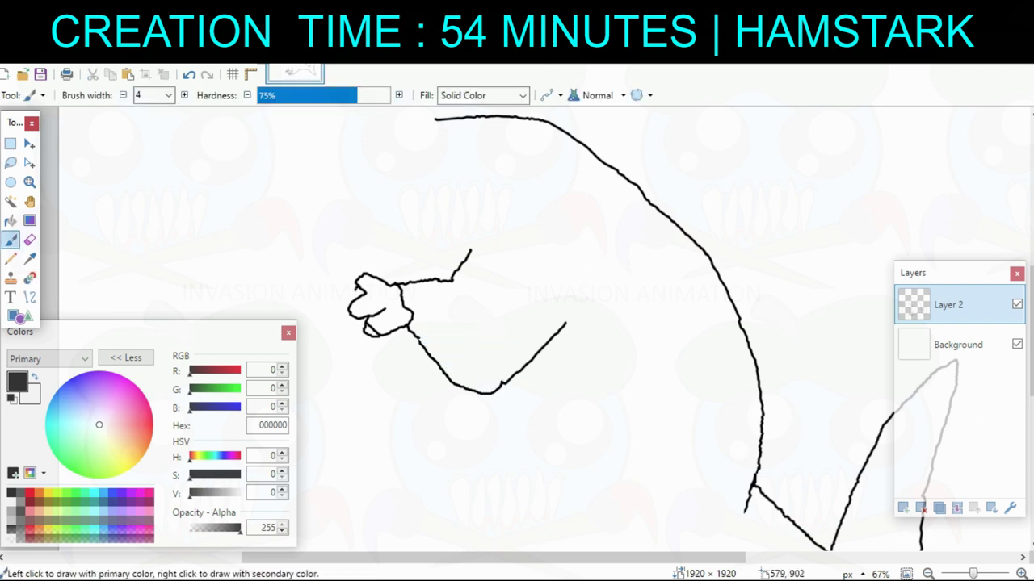
Erase the stray line crossing the lowest finger of the arm's hand.
key("e")
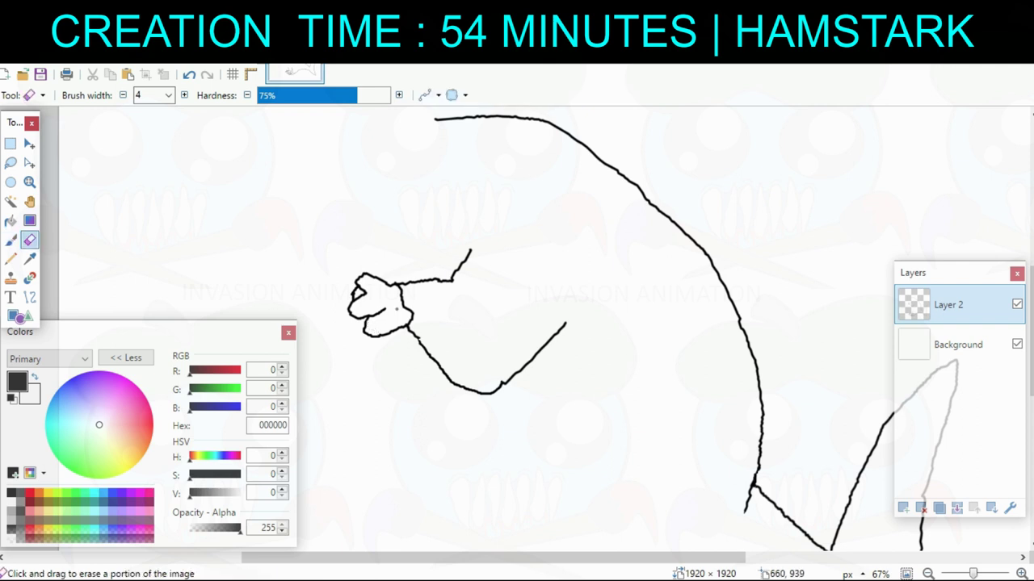
left_click_drag(412, 306, 482, 396)
left_click_drag(497, 308, 463, 159)
left_click_drag(456, 371, 466, 247)
key("b")
left_click_drag(370, 347, 497, 434)
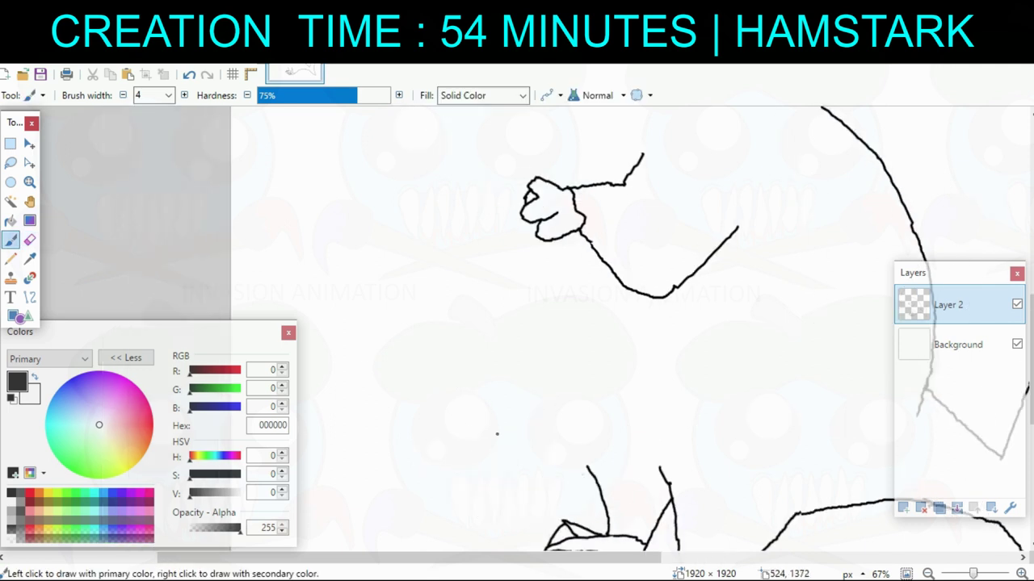
mouse_move(660, 468)
left_mouse_down()
mouse_move(635, 436)
mouse_move(487, 473)
left_mouse_up()
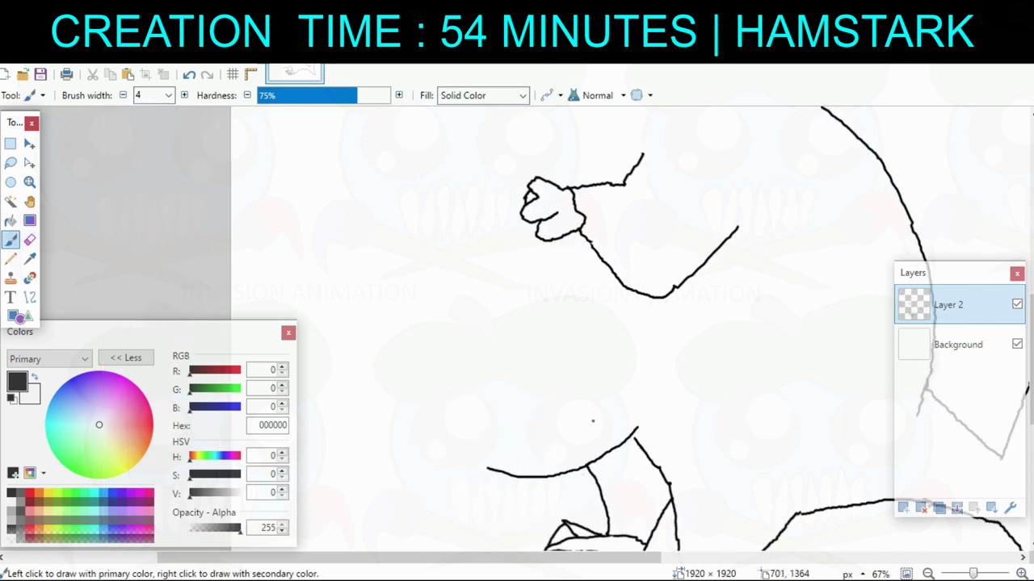
left_click_drag(593, 404, 484, 353)
key("ctrl+z")
Lasso the arm, move it left and slightly up away from the back, and deselect it.
scroll(644, 449, "down", 2)
key("s")
key("s")
mouse_move(607, 254)
left_mouse_down()
mouse_move(624, 360)
mouse_move(651, 308)
left_mouse_up()
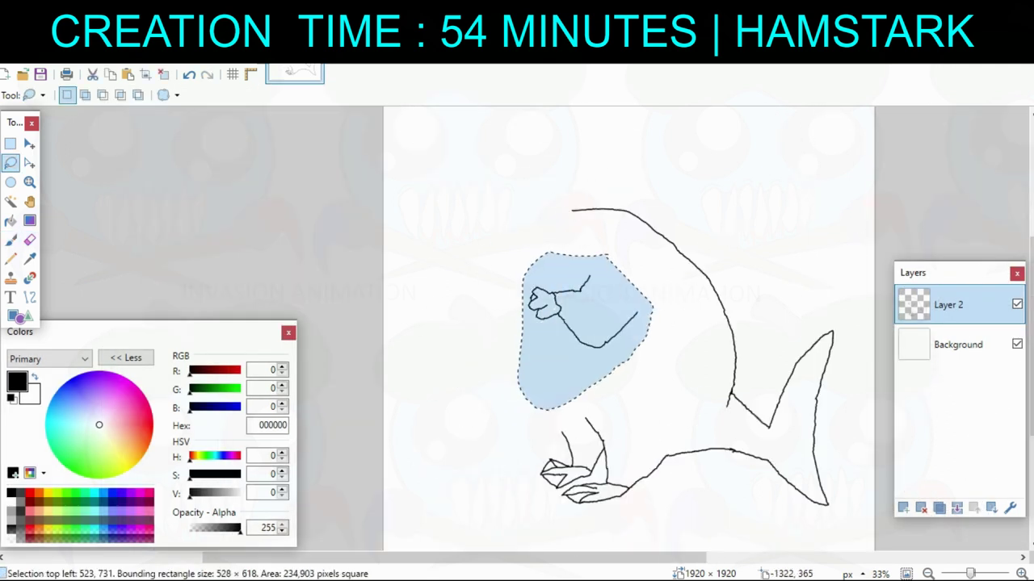
key("m")
left_click_drag(674, 436, 637, 427)
key("ctrl+d")
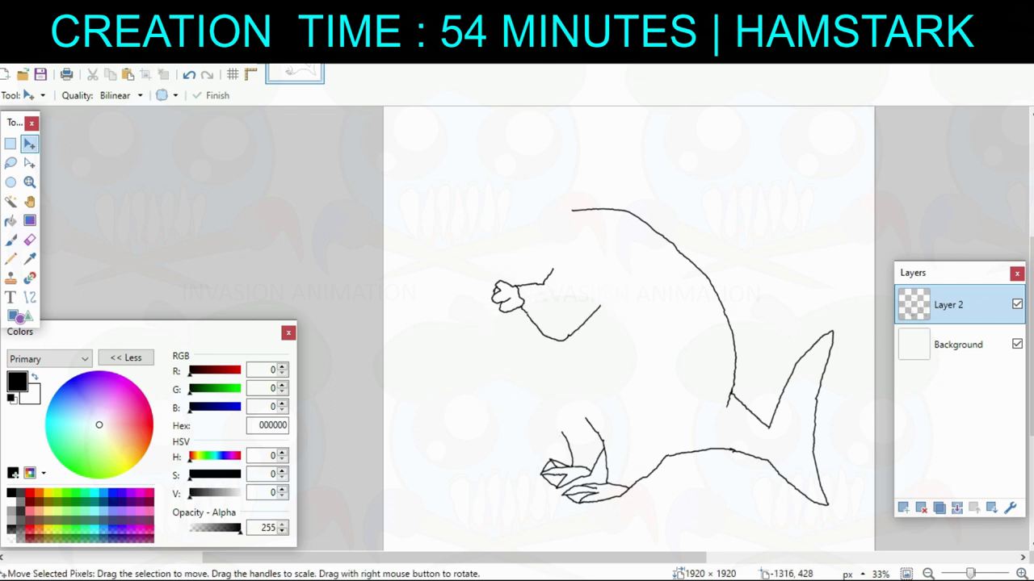
key("b")
mouse_move(599, 307)
left_mouse_down()
mouse_move(584, 419)
mouse_move(537, 383)
left_mouse_up()
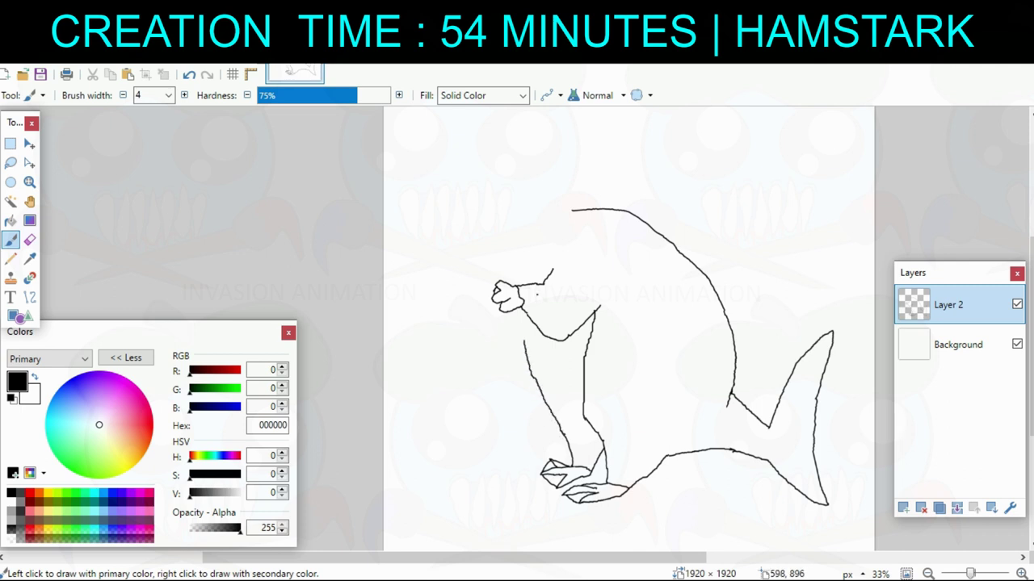
key("ctrl+z")
key("ctrl+z")
Select the arm with a rectangular selection, rotate it 4.58° counterclockwise and move it further left and down.
key("s")
left_click_drag(483, 244, 635, 344)
left_click_drag(477, 277, 597, 383)
left_click_drag(478, 255, 622, 357)
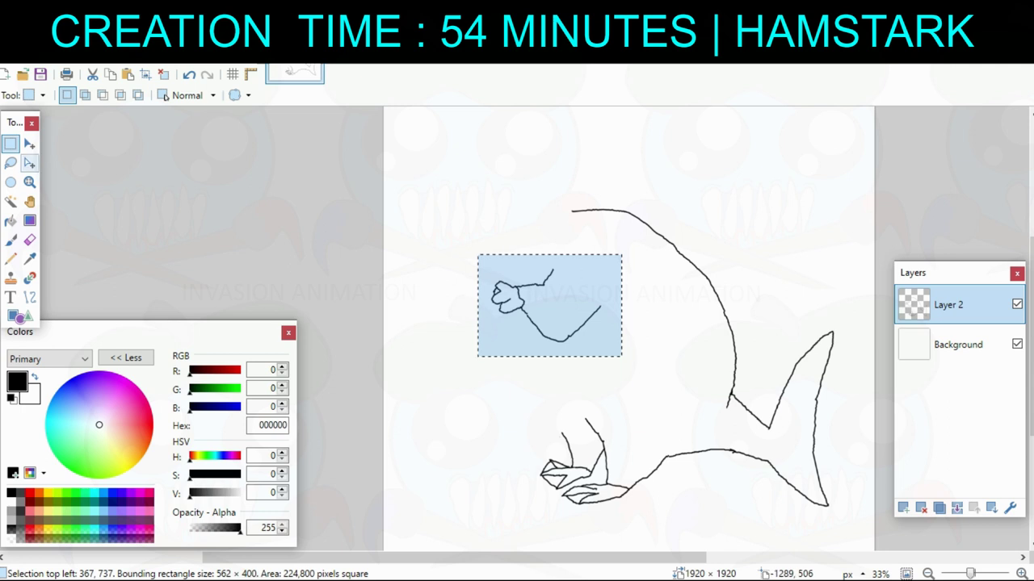
left_click(30, 144)
left_click_drag(638, 248, 627, 246)
left_click_drag(594, 320, 566, 332)
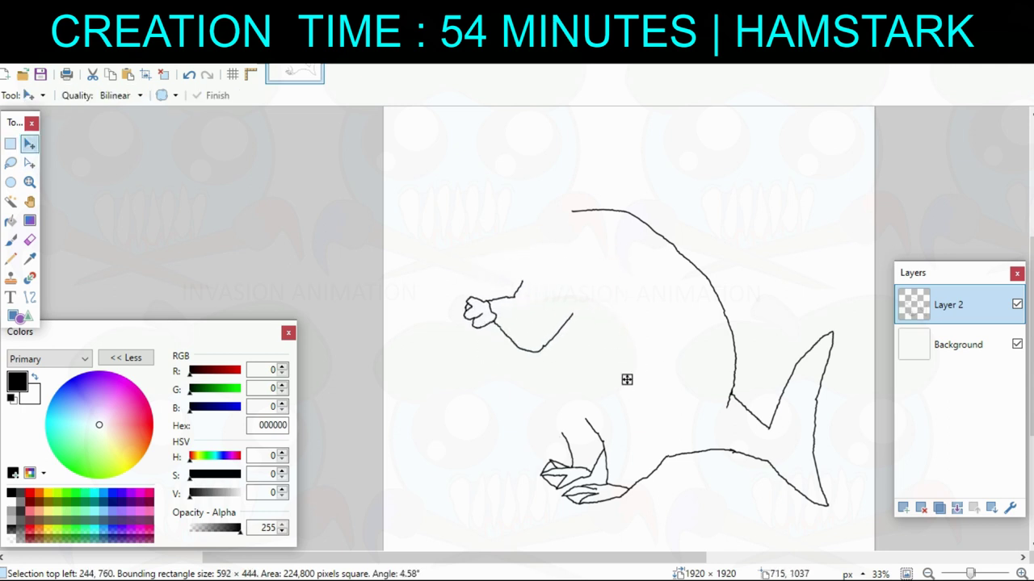
key("b")
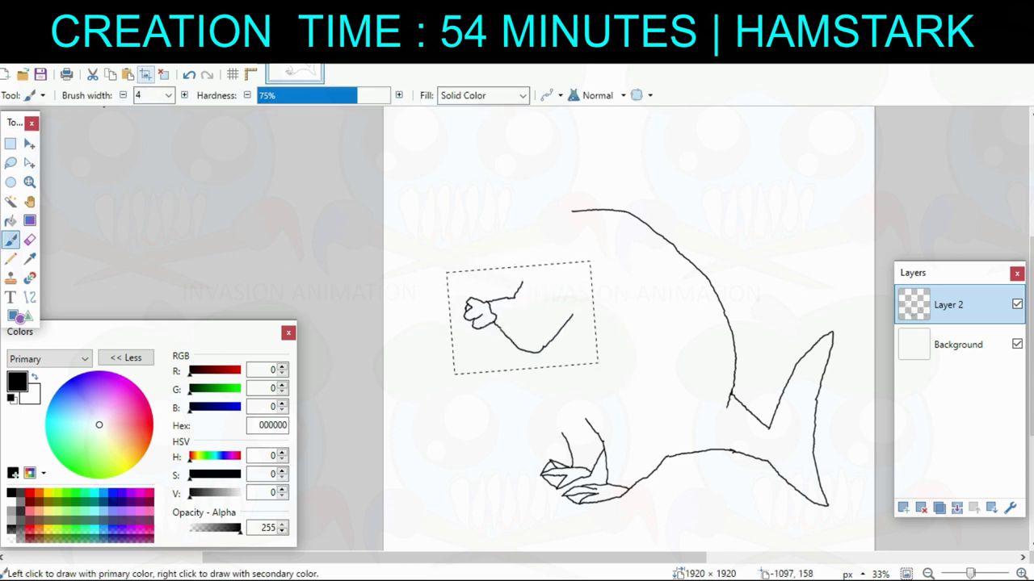
key("ctrl+shift+a")
mouse_move(575, 329)
left_mouse_down()
mouse_move(586, 412)
mouse_move(561, 388)
mouse_move(550, 394)
mouse_move(563, 480)
mouse_move(584, 407)
left_mouse_up()
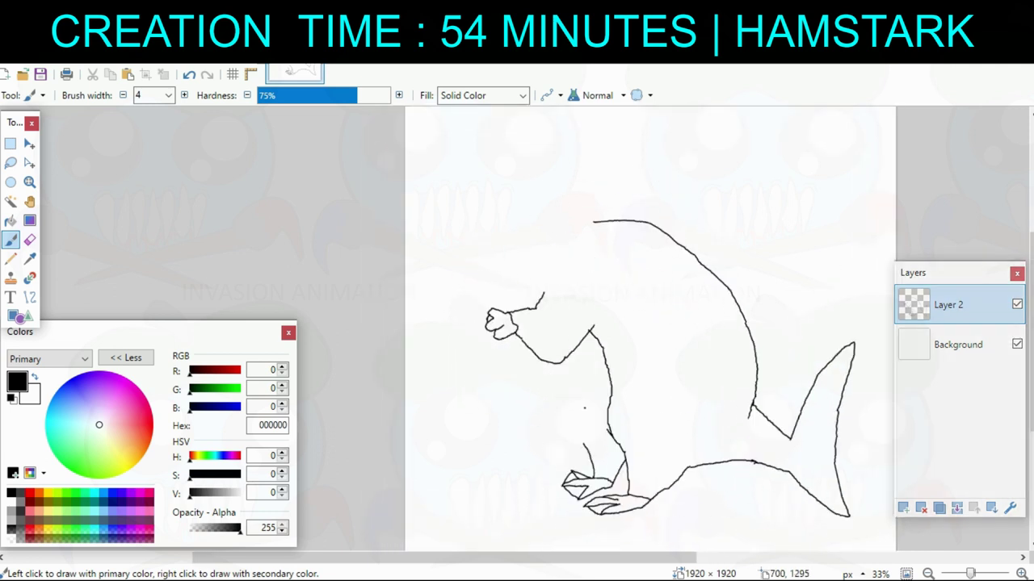
scroll(584, 408, "up", 1)
scroll(578, 406, "down", 1)
left_click_drag(624, 323, 621, 360)
scroll(687, 349, "up", 1)
scroll(608, 343, "down", 3)
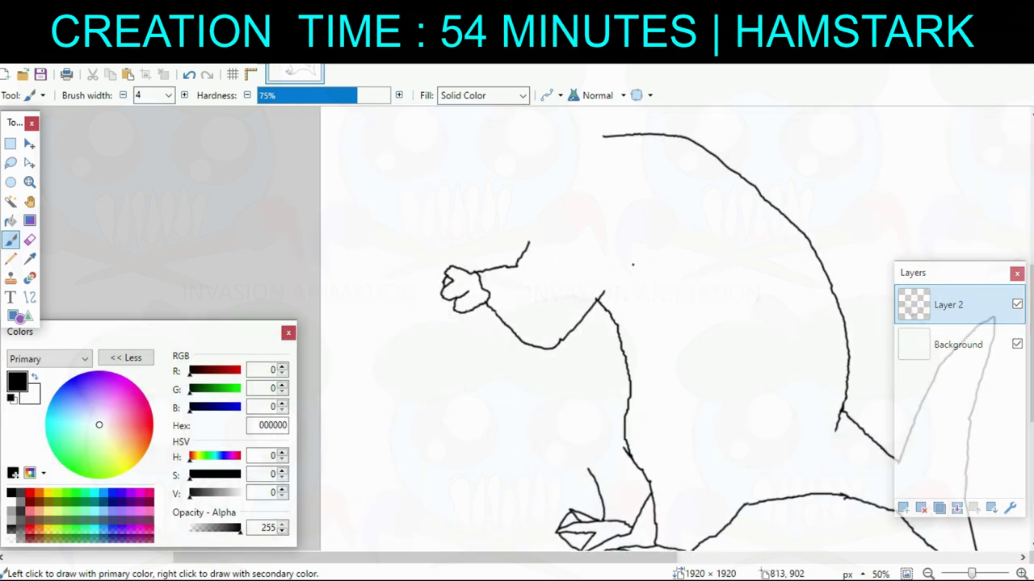
mouse_move(473, 260)
left_mouse_down()
mouse_move(444, 323)
mouse_move(491, 302)
mouse_move(525, 317)
mouse_move(583, 298)
mouse_move(491, 322)
mouse_move(501, 388)
mouse_move(624, 286)
left_mouse_up()
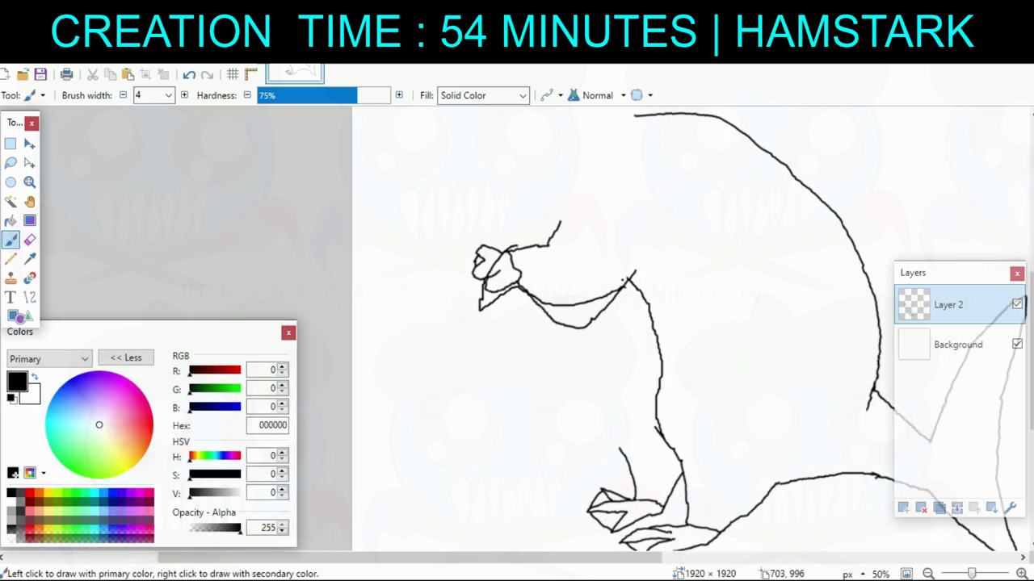
scroll(623, 280, "up", 2)
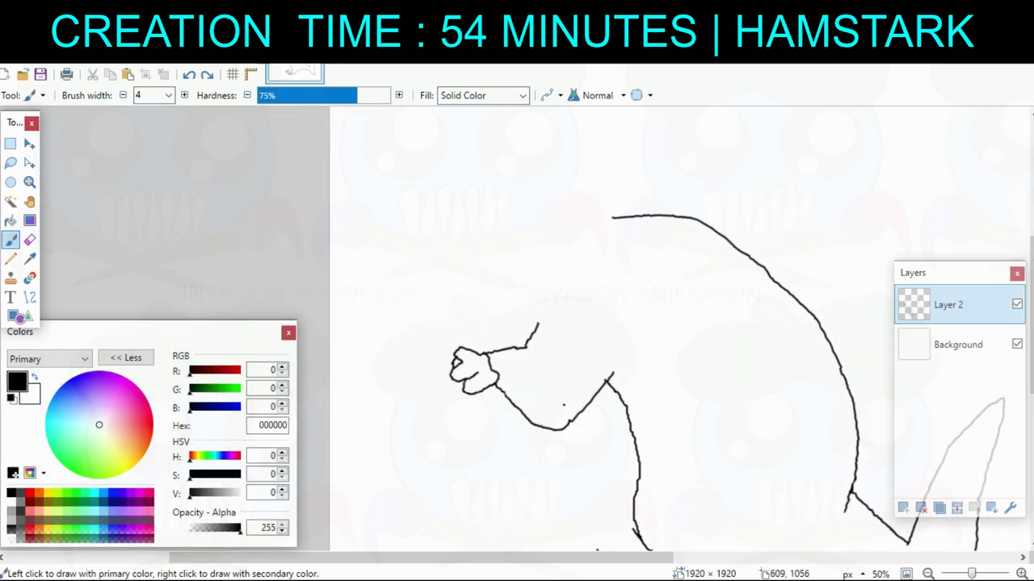
left_click_drag(564, 406, 471, 280)
left_click_drag(506, 426, 484, 352)
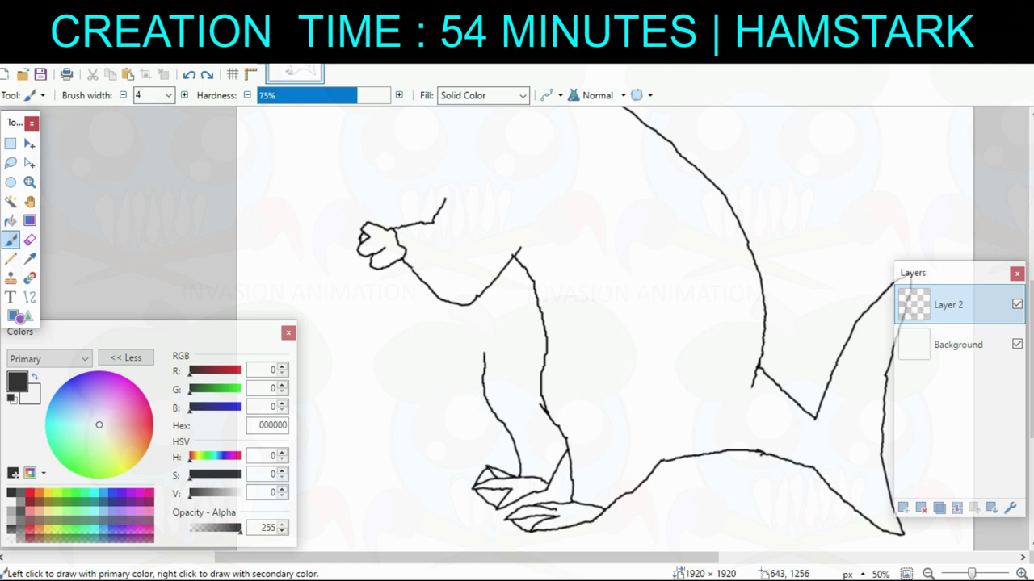
left_click_drag(548, 320, 553, 333)
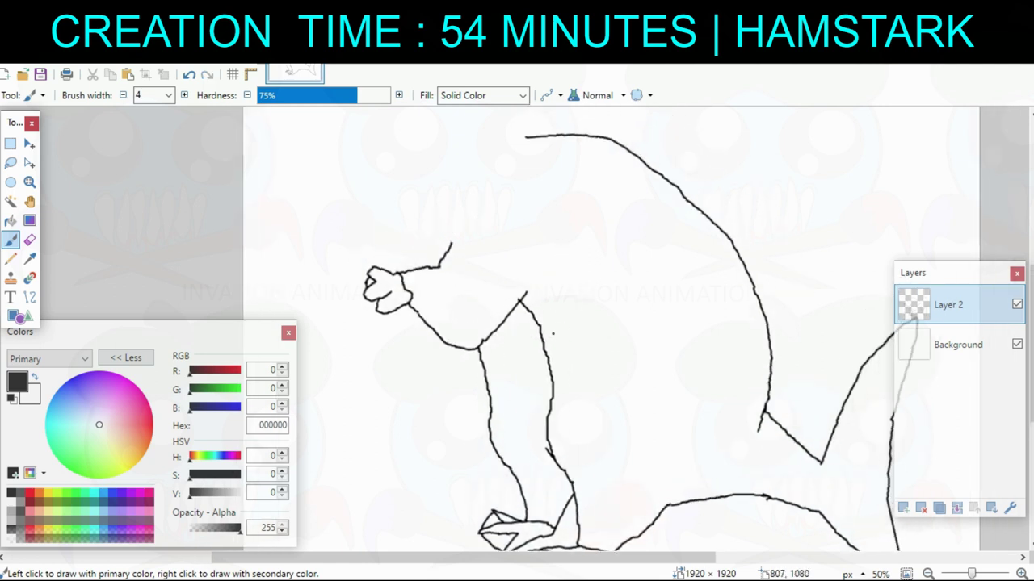
key("ctrl+z")
key("ctrl+z")
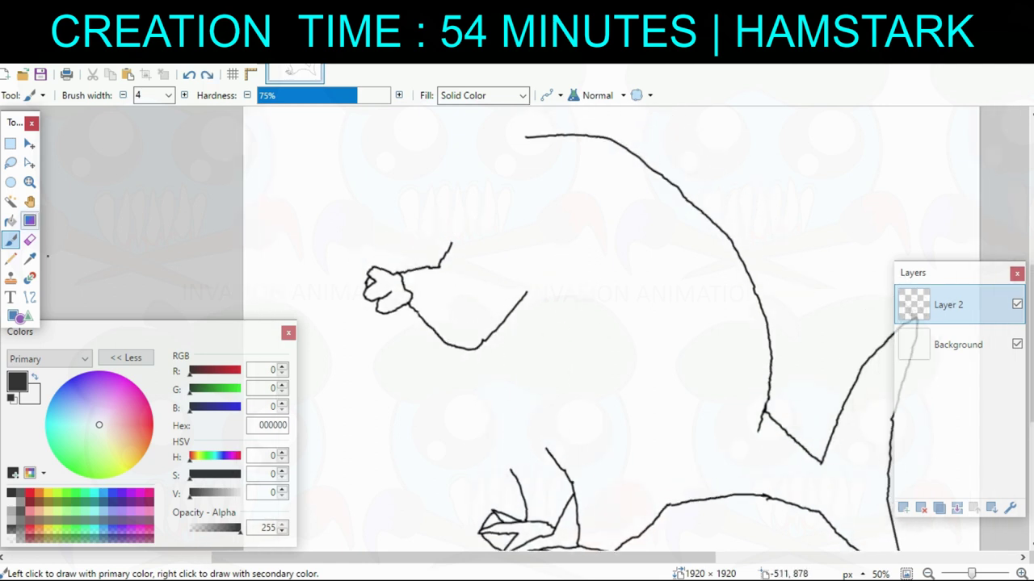
Restore the arm's selection, rotate it to 12.85° and move it right, closer to the back.
key("ctrl+z")
key("ctrl+z")
mouse_move(593, 381)
left_mouse_down()
mouse_move(665, 366)
mouse_move(685, 327)
mouse_move(713, 321)
mouse_move(719, 340)
left_mouse_up()
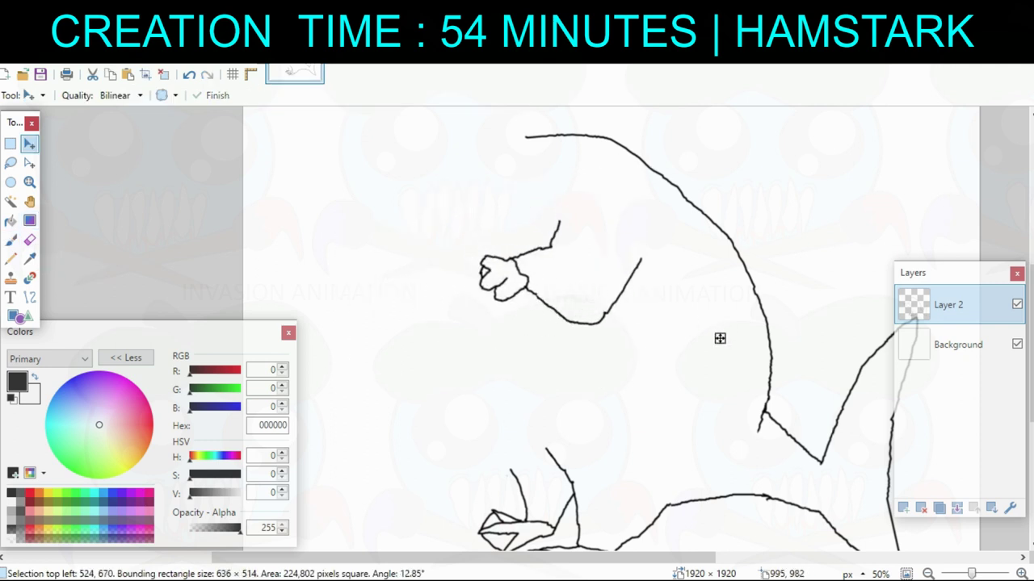
Paint the front and rear body lines joining the arm to the two legs.
left_click(11, 240)
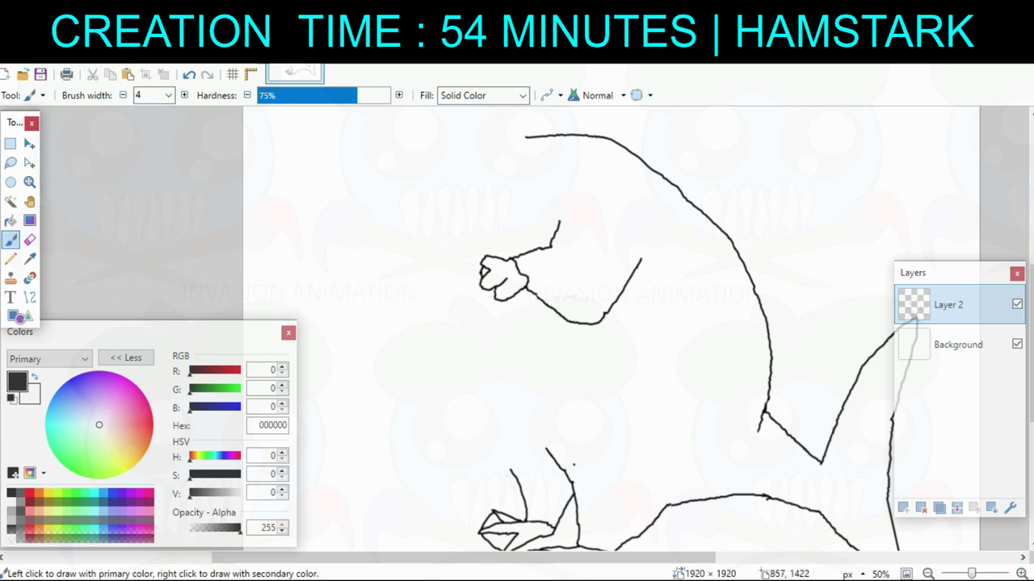
mouse_move(569, 467)
left_mouse_down()
mouse_move(575, 414)
mouse_move(622, 313)
left_mouse_up()
mouse_move(511, 469)
left_mouse_down()
mouse_move(507, 431)
mouse_move(517, 376)
left_mouse_up()
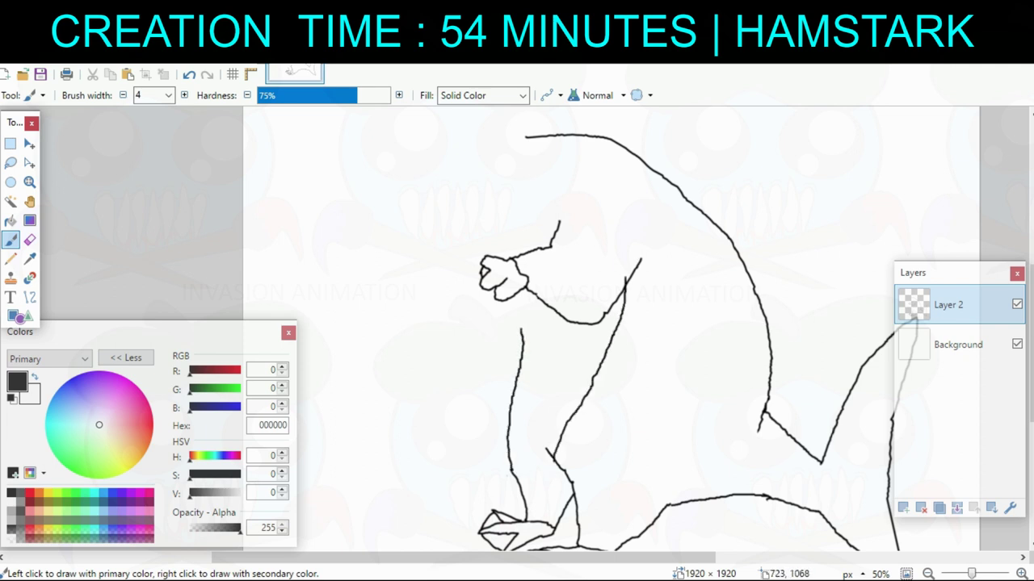
left_click_drag(516, 308, 513, 296)
Draw the outline of a second arm emerging from behind the first hand, with wrist, elbow and upper arm line.
mouse_move(533, 307)
left_mouse_down()
mouse_move(562, 422)
mouse_move(543, 420)
mouse_move(504, 371)
left_mouse_up()
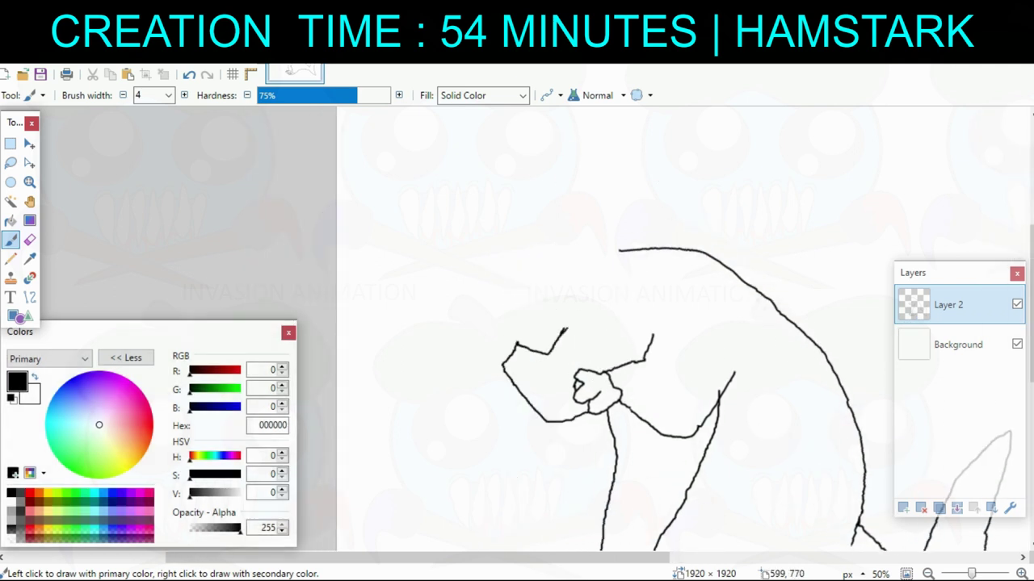
left_click_drag(565, 330, 579, 316)
left_click_drag(657, 330, 611, 305)
Draw the second arm's open hand with a thumb, pointed fingers and a web between them.
scroll(662, 330, "up", 1)
scroll(571, 453, "up", 1)
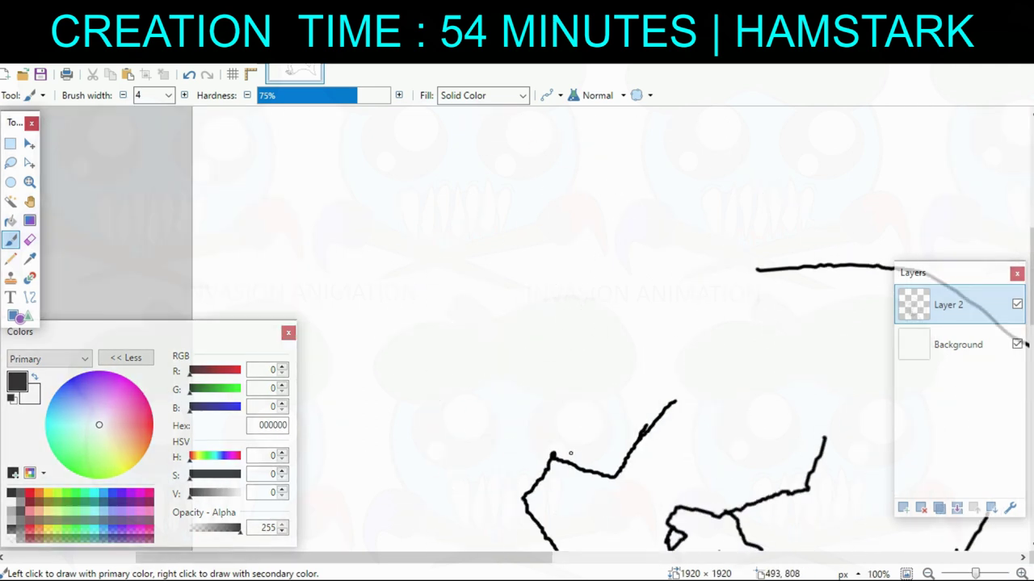
left_click_drag(552, 454, 538, 418)
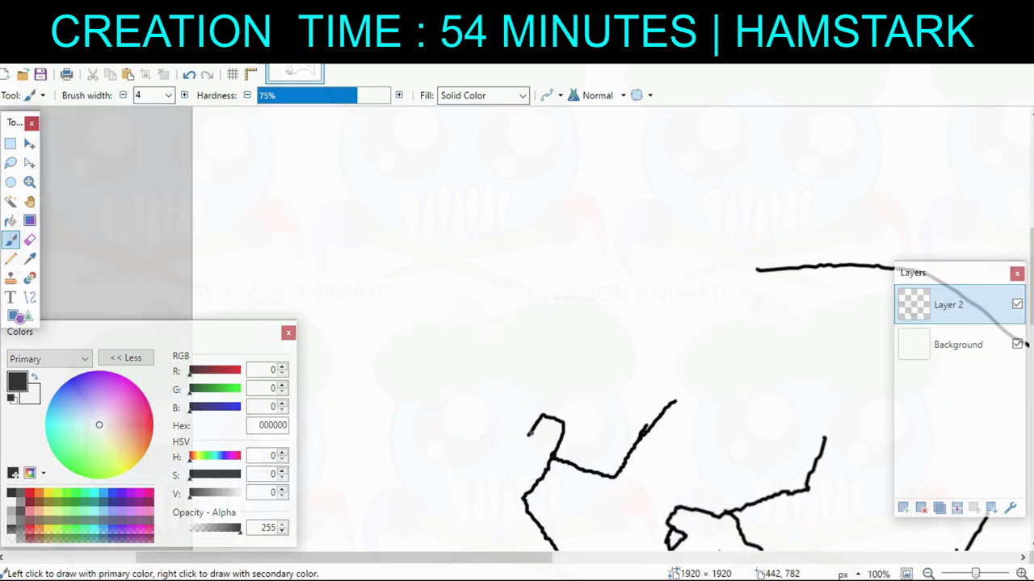
mouse_move(533, 427)
left_mouse_down()
mouse_move(500, 404)
mouse_move(484, 410)
mouse_move(504, 444)
mouse_move(436, 443)
mouse_move(527, 493)
left_mouse_up()
left_click_drag(459, 398, 441, 439)
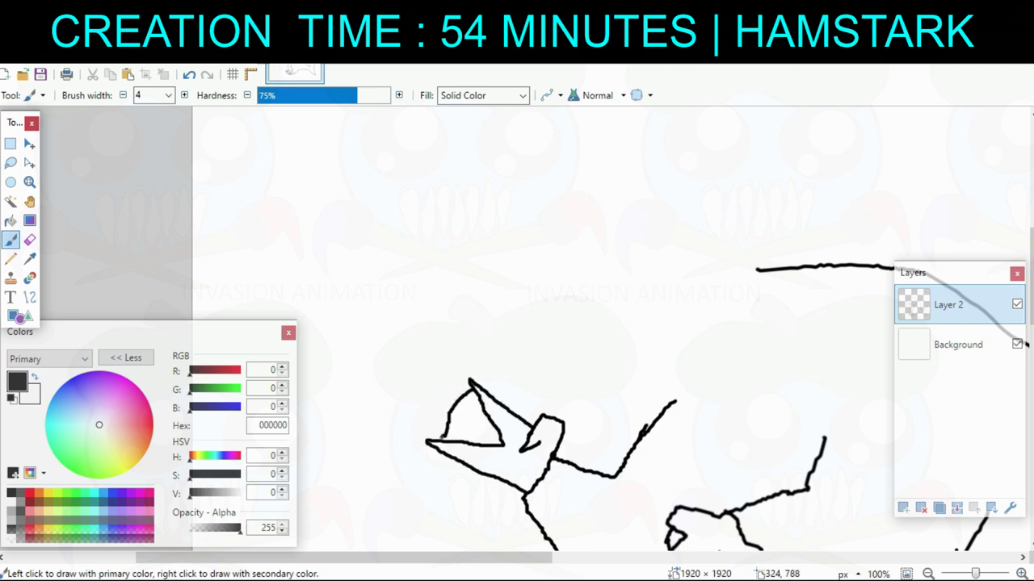
left_click_drag(504, 403, 501, 440)
key("ctrl+z")
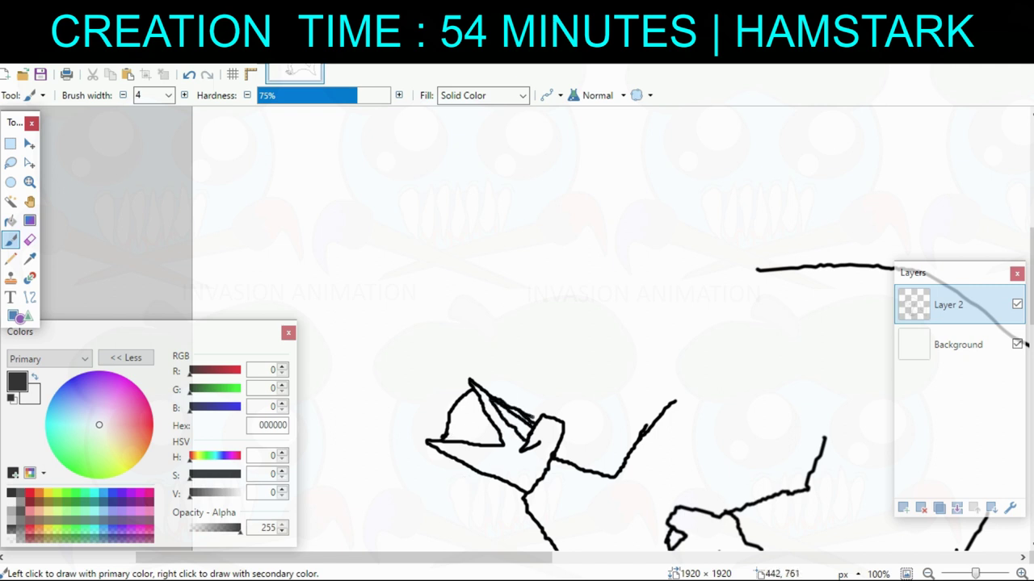
Erase the doubled lines between the upper finger and thumb of the open hand and repaint the edges cleanly.
key("e")
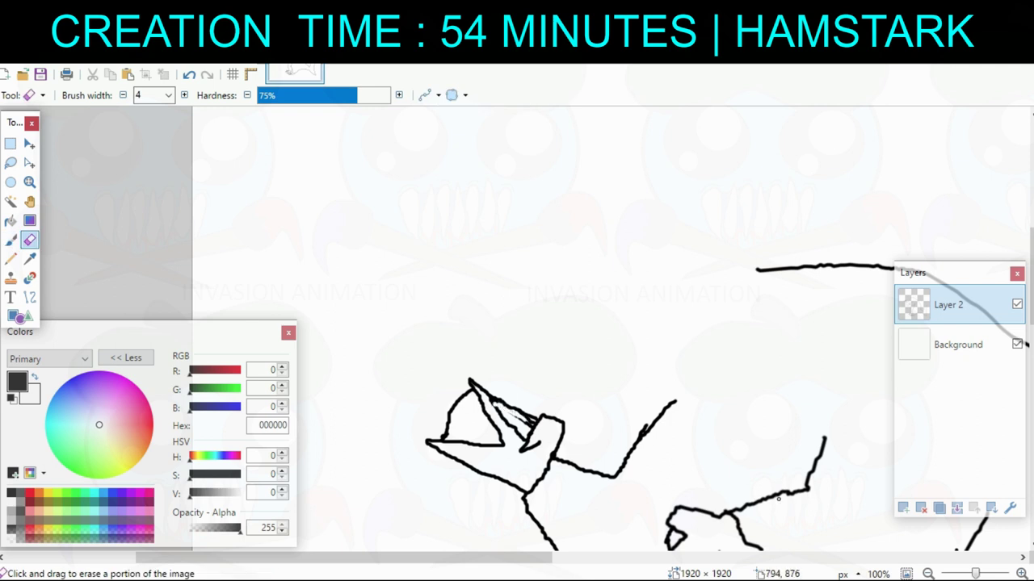
scroll(622, 526, "up", 2)
left_click_drag(453, 353, 489, 370)
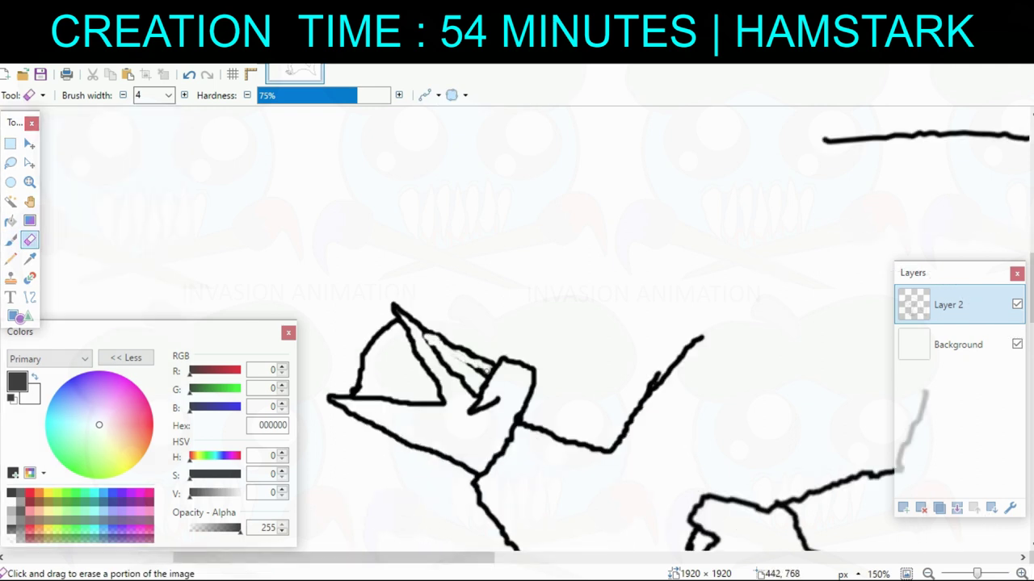
key("b")
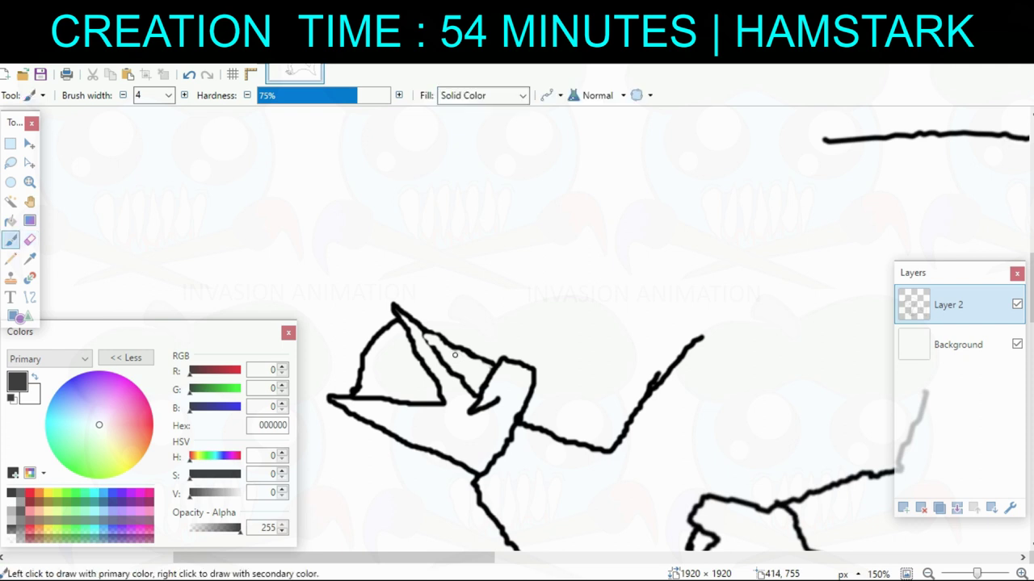
mouse_move(480, 366)
left_mouse_down()
mouse_move(481, 350)
mouse_move(491, 384)
left_mouse_up()
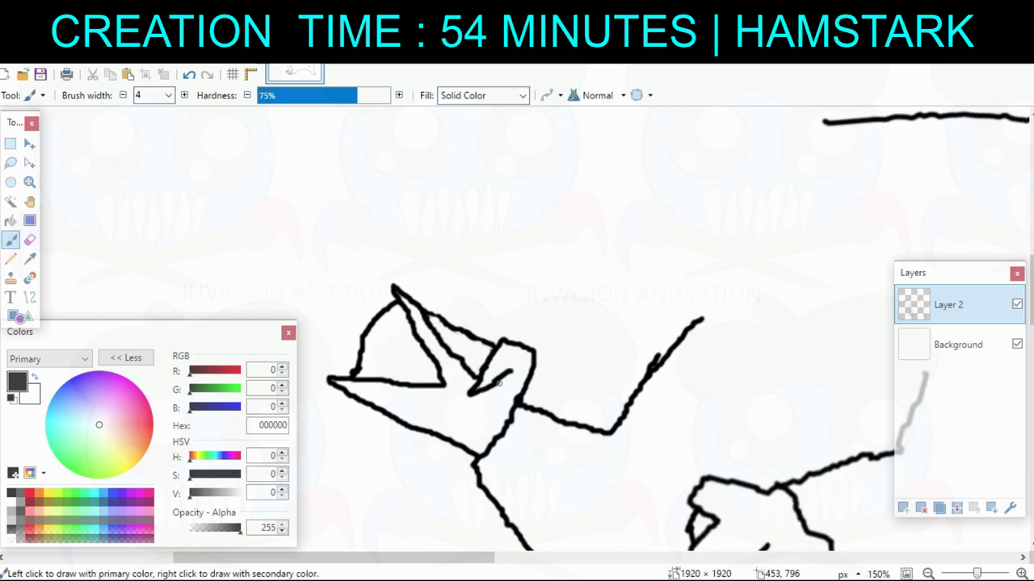
Smooth the back of the lower leg with a curved line and erase the old corner lines using eraser width 14.
mouse_move(530, 350)
left_mouse_down()
mouse_move(523, 383)
mouse_move(480, 268)
left_mouse_up()
scroll(515, 371, "down", 1)
left_click_drag(635, 396, 514, 354)
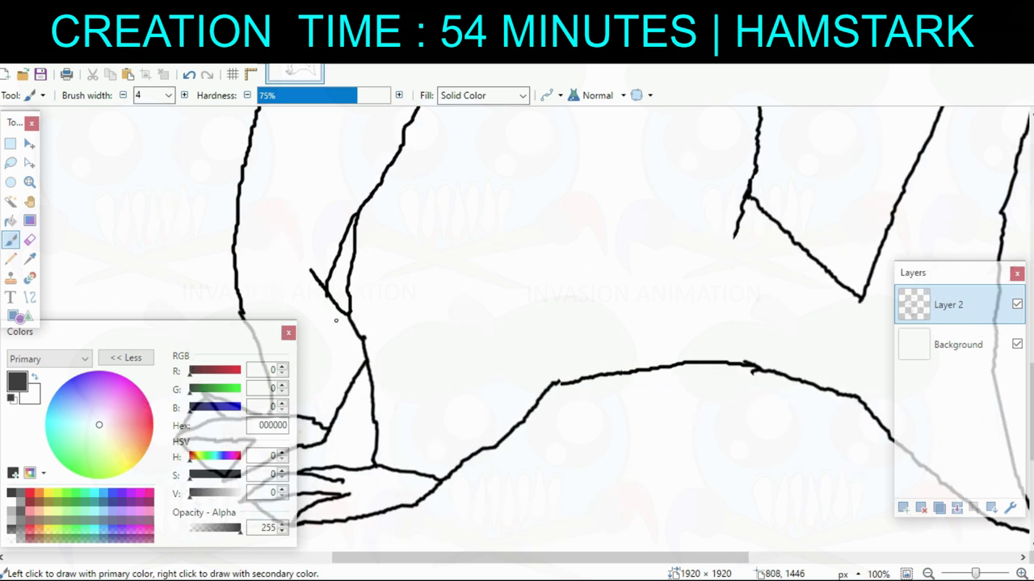
left_click(30, 240)
left_click(168, 95)
left_click(149, 218)
mouse_move(301, 274)
left_mouse_down()
mouse_move(344, 312)
mouse_move(331, 275)
mouse_move(353, 210)
left_mouse_up()
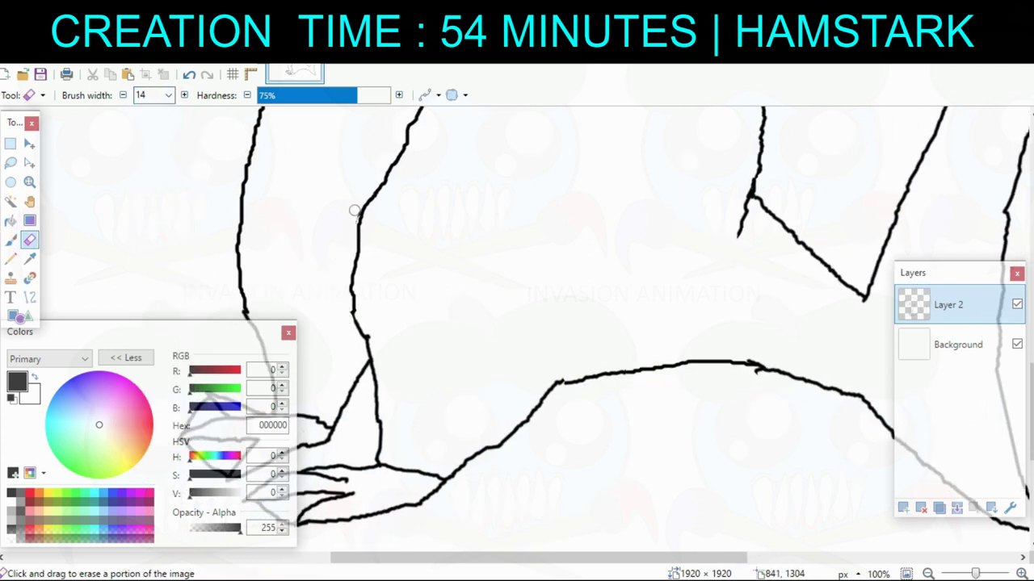
Erase the stray bump on the lower body line between the leg and the tail fin.
mouse_move(343, 338)
left_mouse_down()
mouse_move(365, 254)
mouse_move(234, 230)
left_mouse_up()
left_click_drag(534, 321, 402, 366)
left_click_drag(508, 310, 517, 305)
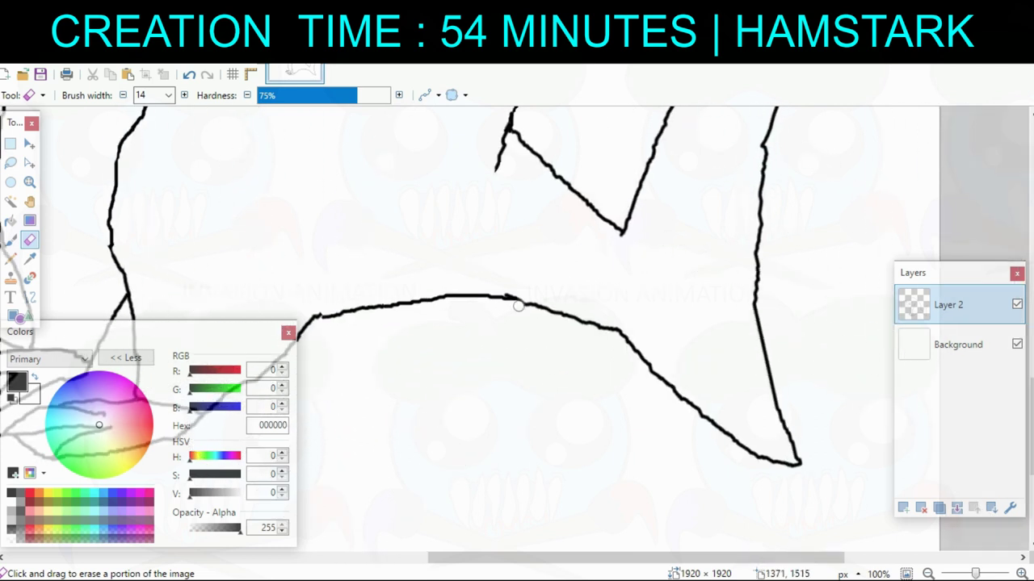
Erase the stray line end hanging below the junction of the back and the tail fin.
left_click_drag(450, 254, 659, 411)
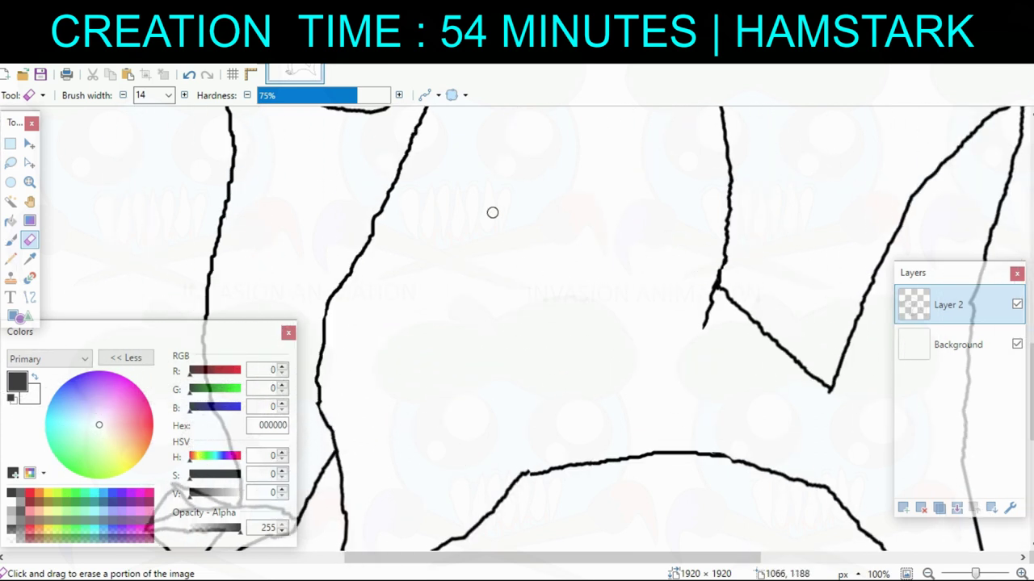
mouse_move(680, 346)
left_mouse_down()
mouse_move(561, 339)
mouse_move(423, 352)
mouse_move(464, 309)
left_mouse_up()
mouse_move(413, 263)
left_mouse_down()
mouse_move(427, 302)
mouse_move(606, 452)
left_mouse_up()
mouse_move(348, 194)
left_mouse_down()
mouse_move(525, 310)
mouse_move(532, 302)
left_mouse_up()
left_click_drag(483, 275, 518, 302)
mouse_move(245, 180)
left_mouse_down()
mouse_move(468, 284)
mouse_move(468, 311)
left_mouse_up()
mouse_move(539, 358)
left_mouse_down()
mouse_move(387, 229)
mouse_move(368, 137)
left_mouse_up()
mouse_move(633, 498)
left_mouse_down()
mouse_move(689, 258)
mouse_move(655, 135)
left_mouse_up()
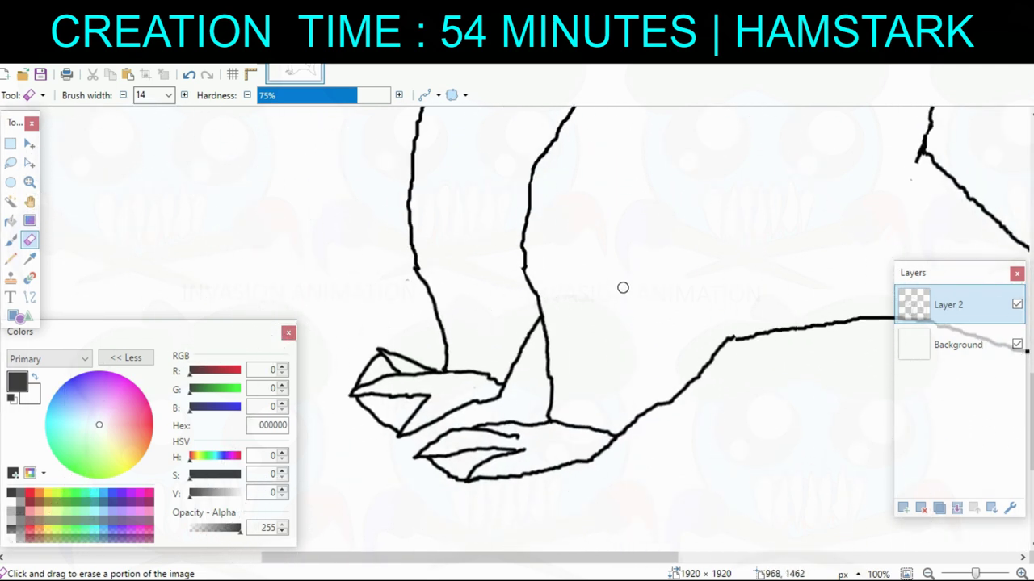
Finish cleaning up around the legs and feet, and set the eraser width to 4.
left_click_drag(623, 288, 496, 441)
left_click_drag(557, 258, 510, 549)
left_click_drag(604, 341, 779, 512)
scroll(888, 437, "down", 3)
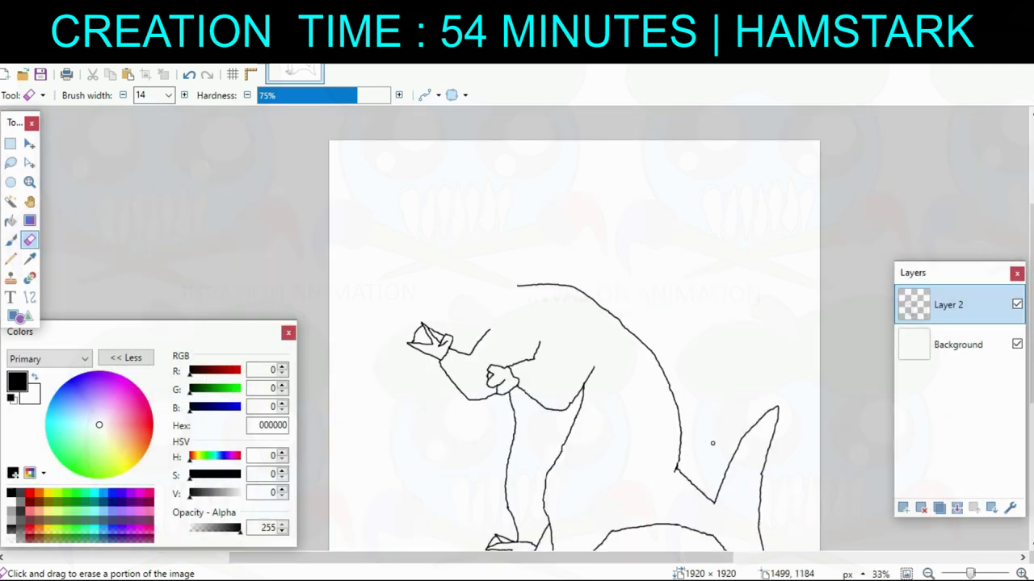
left_click(168, 95)
left_click(149, 145)
left_click_drag(529, 237, 542, 288)
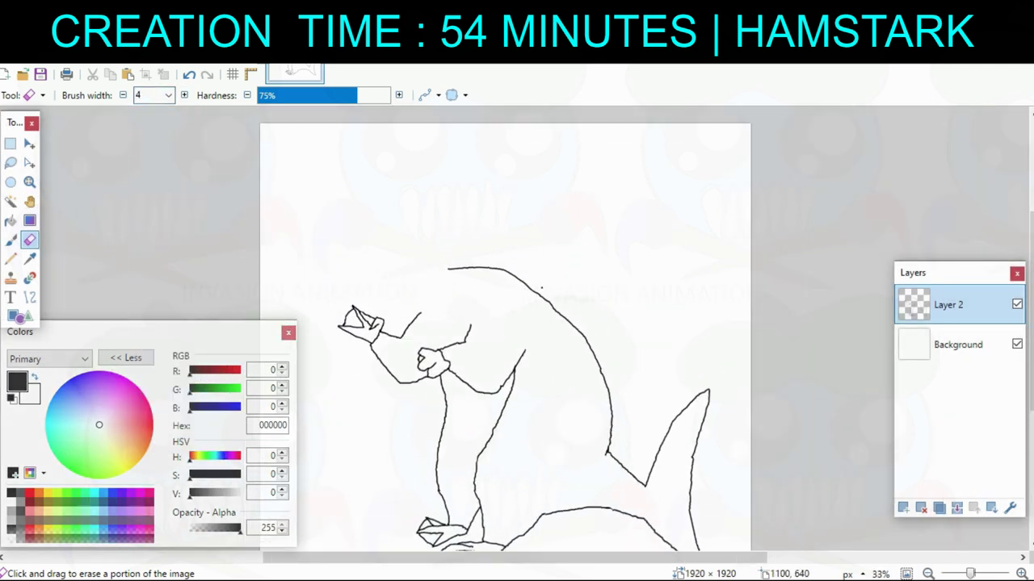
Erase the upper part of the rear leg line below the bent elbow using eraser width 25.
left_click(1021, 574)
left_click_drag(780, 445, 706, 253)
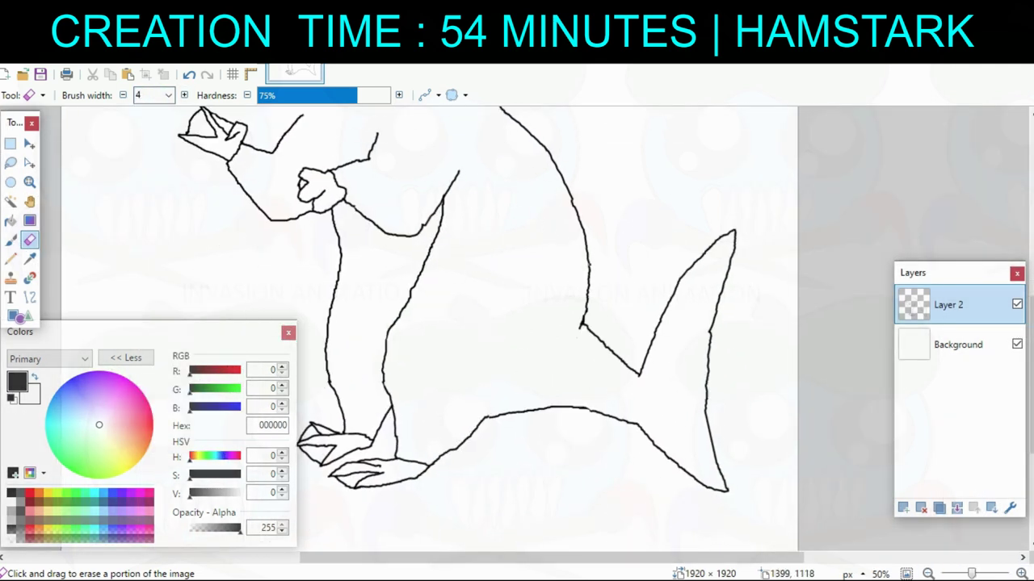
mouse_move(424, 217)
left_mouse_down()
mouse_move(448, 275)
mouse_move(433, 277)
mouse_move(455, 266)
left_mouse_up()
left_click(166, 96)
left_click(150, 297)
mouse_move(443, 302)
left_mouse_down()
mouse_move(433, 355)
mouse_move(410, 379)
left_mouse_up()
scroll(499, 339, "up", 2)
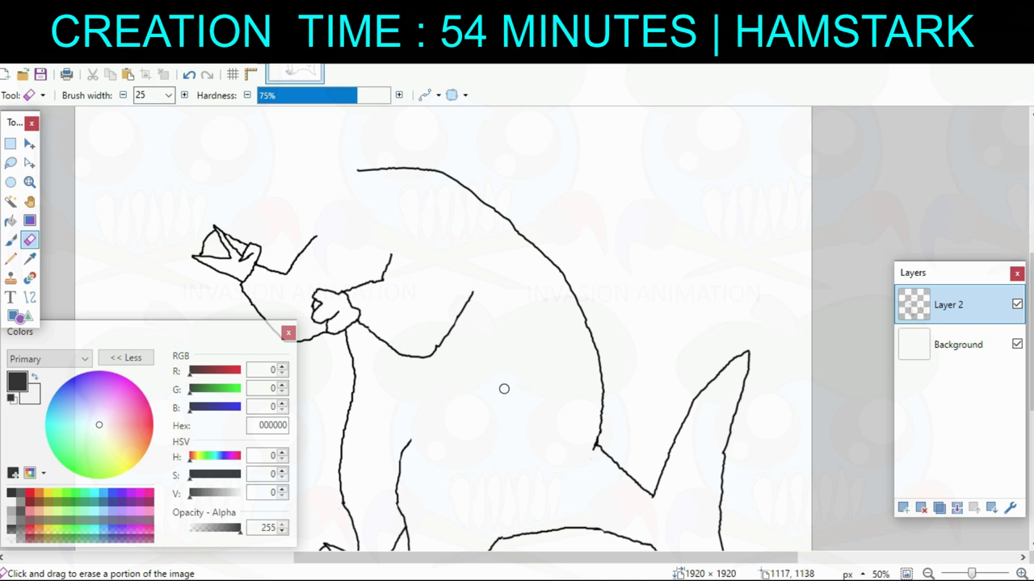
Erase the top curve of the back above the arms, and set the eraser width to 4.
mouse_move(500, 365)
left_mouse_down()
mouse_move(492, 277)
mouse_move(494, 351)
mouse_move(509, 386)
left_mouse_up()
mouse_move(367, 190)
left_mouse_down()
mouse_move(455, 186)
mouse_move(498, 228)
left_mouse_up()
left_click(184, 95)
left_click(168, 95)
left_click(154, 146)
left_click_drag(153, 161, 169, 173)
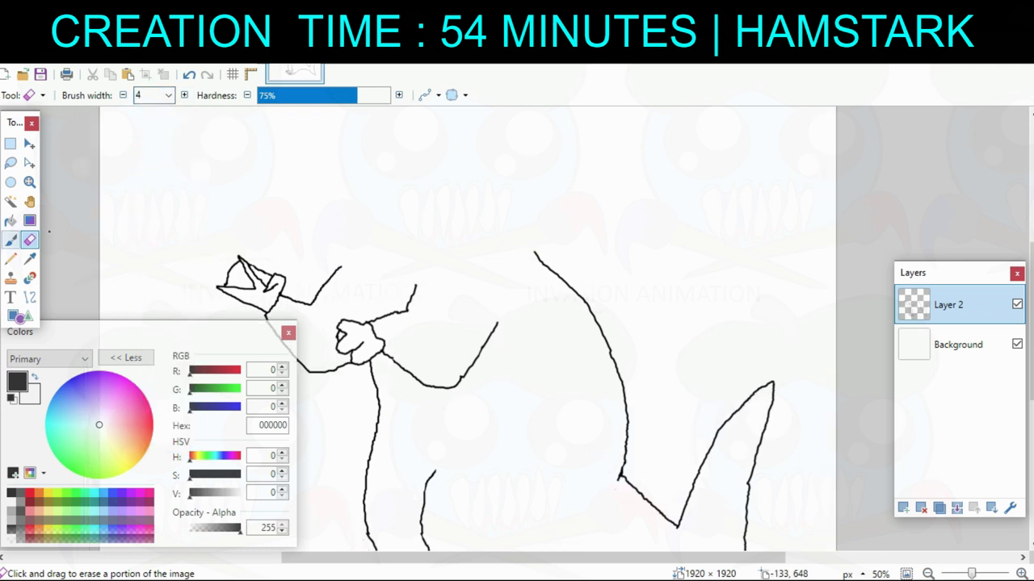
Draw the back of the neck with the brush at width 4, rising steeply from the end of the back line.
left_click(10, 240)
scroll(744, 416, "up", 1)
left_click_drag(698, 393, 663, 284)
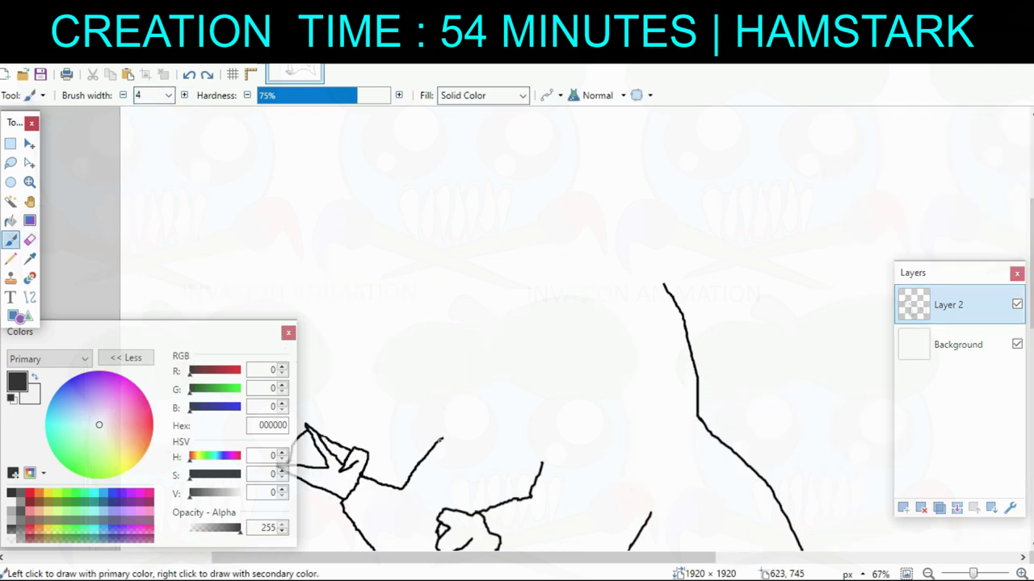
mouse_move(442, 439)
left_mouse_down()
mouse_move(456, 393)
mouse_move(523, 392)
left_mouse_up()
key("ctrl+z")
key("ctrl+z")
left_click_drag(549, 317, 520, 263)
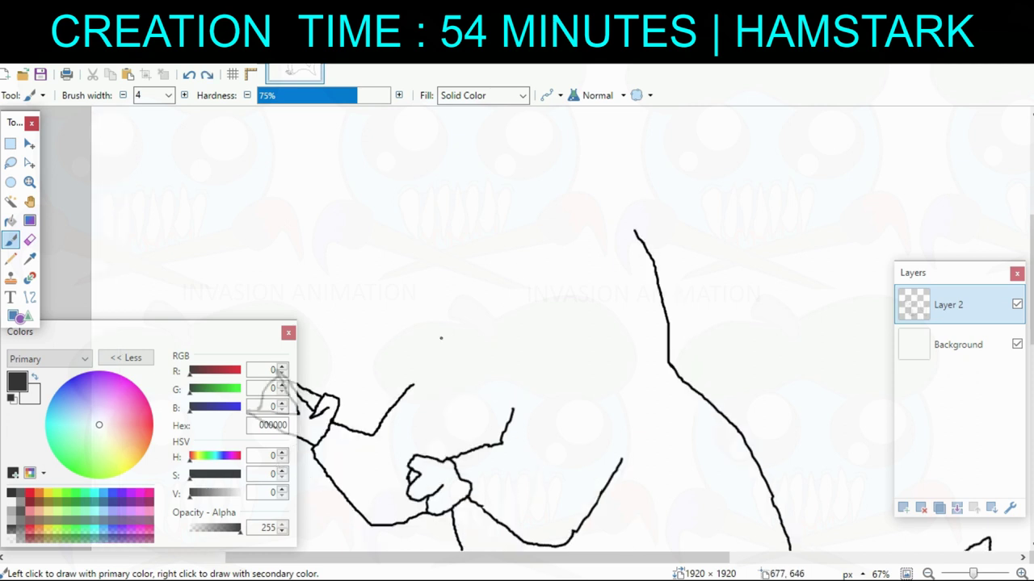
mouse_move(442, 315)
left_mouse_down()
mouse_move(503, 324)
mouse_move(567, 294)
left_mouse_up()
scroll(566, 295, "left", 2)
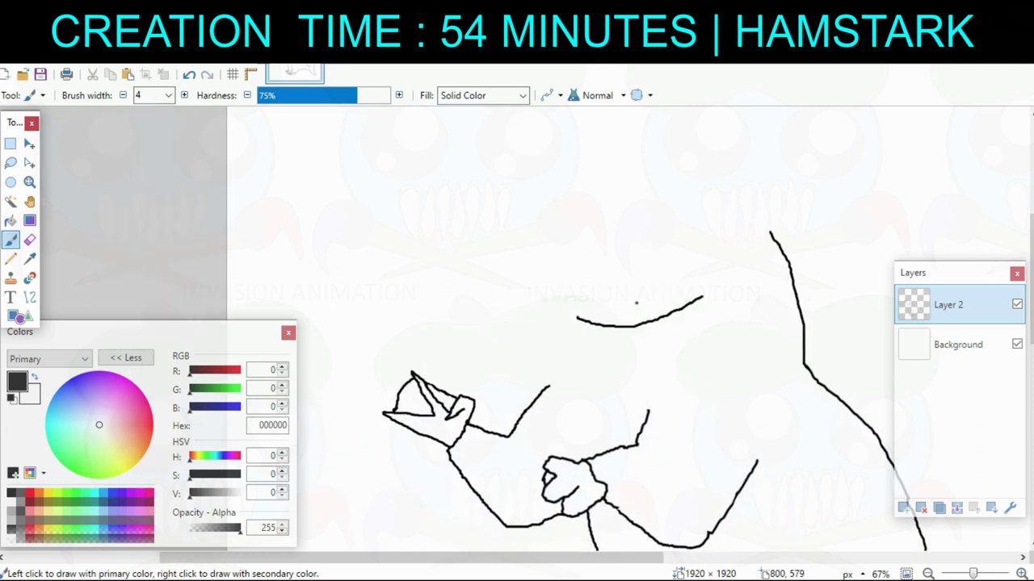
scroll(541, 146, "down", 1)
scroll(542, 146, "up", 2)
scroll(542, 146, "left", 2)
key("ctrl+z")
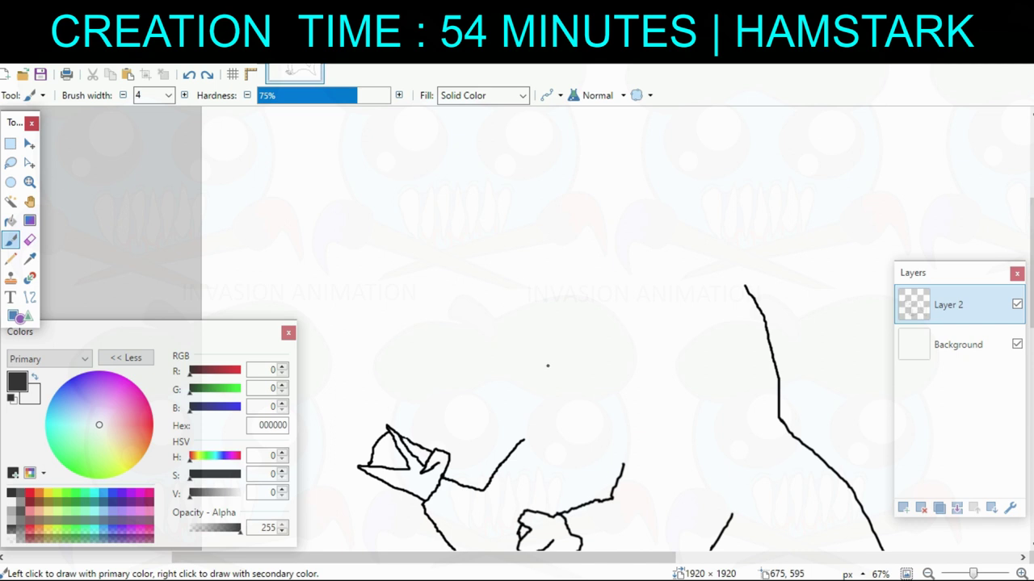
mouse_move(555, 364)
left_mouse_down()
mouse_move(583, 364)
mouse_move(519, 367)
left_mouse_up()
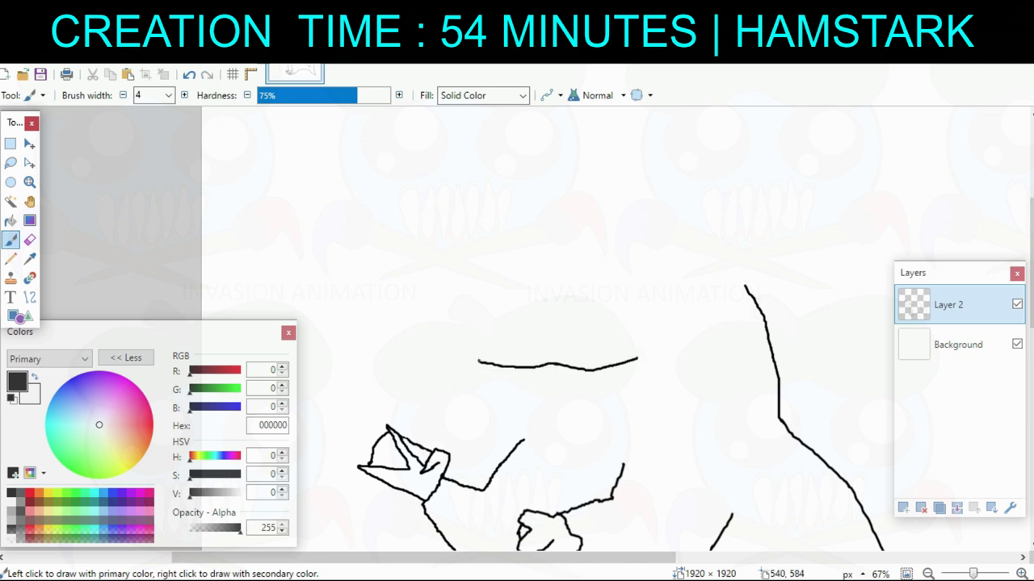
scroll(477, 360, "down", 2)
scroll(556, 278, "right", 1)
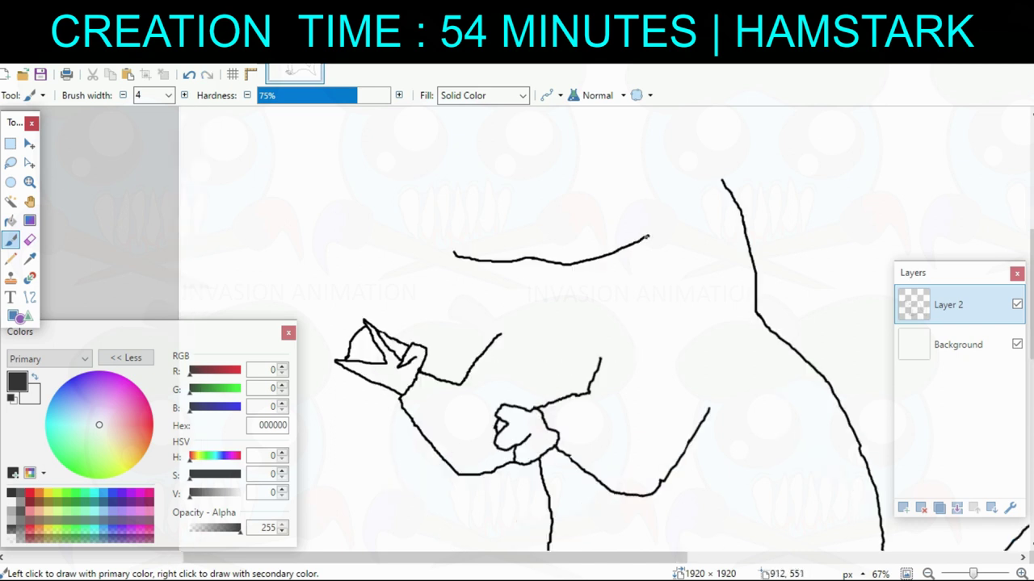
mouse_move(647, 236)
left_mouse_down()
mouse_move(595, 328)
mouse_move(516, 309)
left_mouse_up()
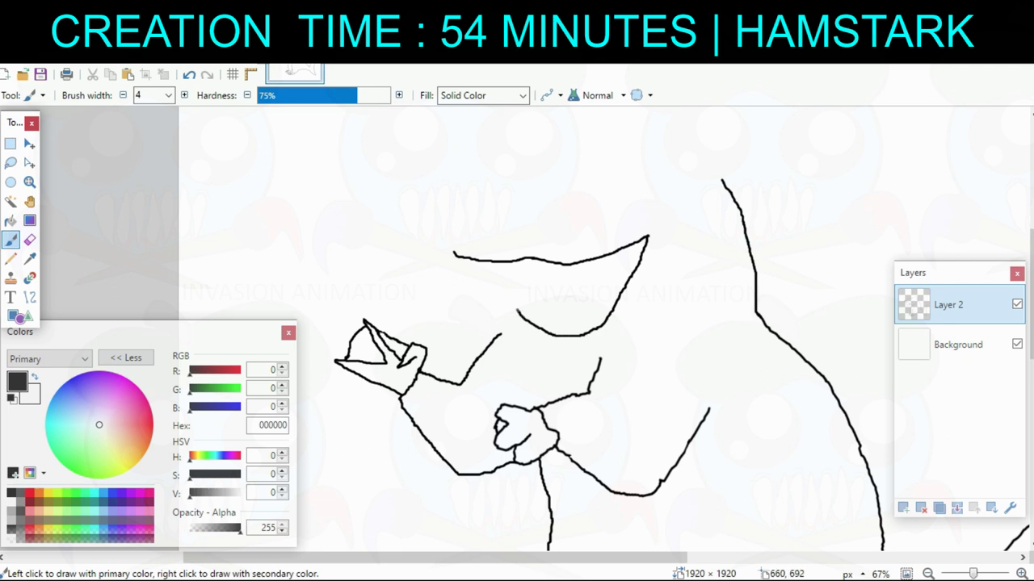
left_click_drag(449, 233, 494, 184)
scroll(509, 258, "up", 1)
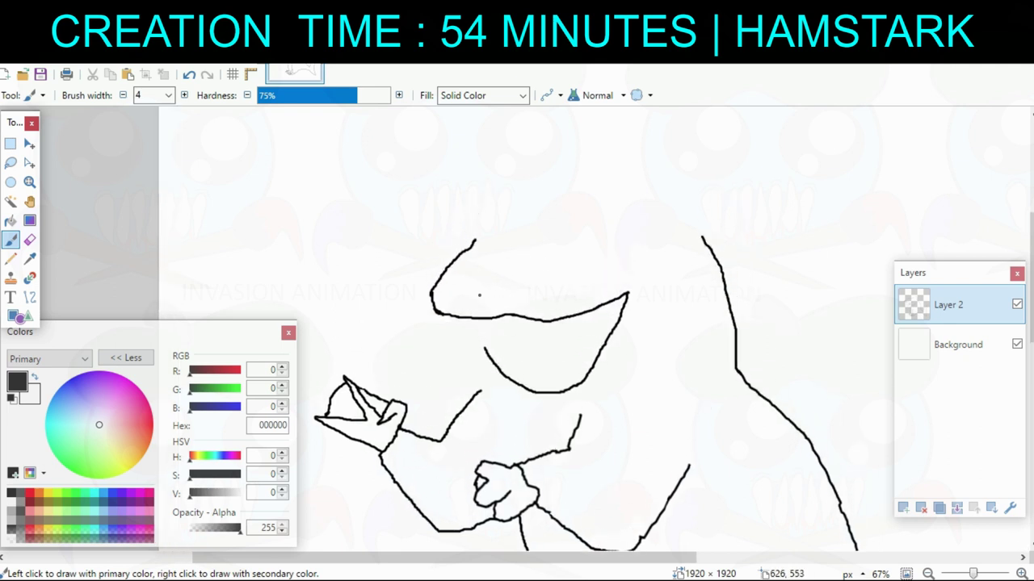
scroll(525, 293, "up", 1)
key("ctrl+z")
key("ctrl+z")
key("ctrl+z")
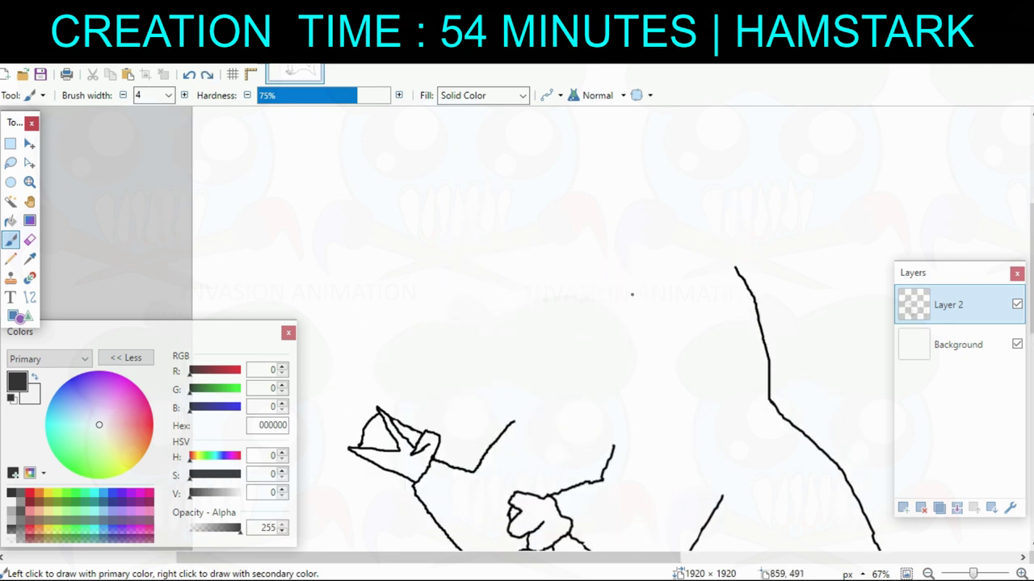
Draw the snout with a wide smiling mouth outline, cleaning up the snout tip with eraser width 12 and brush width 4.
mouse_move(646, 293)
left_mouse_down()
mouse_move(585, 328)
mouse_move(524, 335)
mouse_move(490, 293)
mouse_move(549, 224)
left_mouse_up()
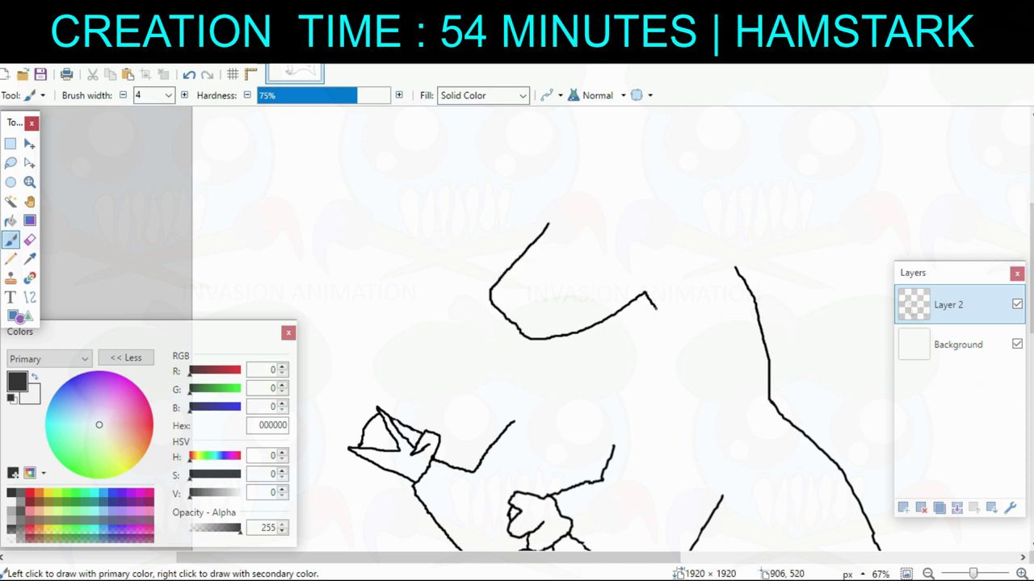
mouse_move(655, 307)
left_mouse_down()
mouse_move(641, 349)
mouse_move(589, 377)
mouse_move(565, 372)
mouse_move(498, 305)
left_mouse_up()
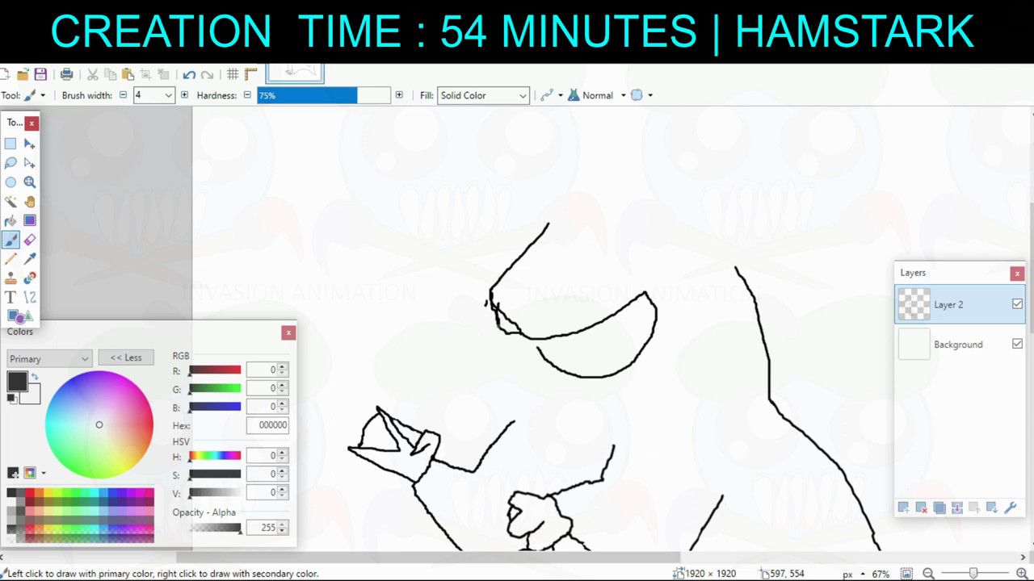
key("e")
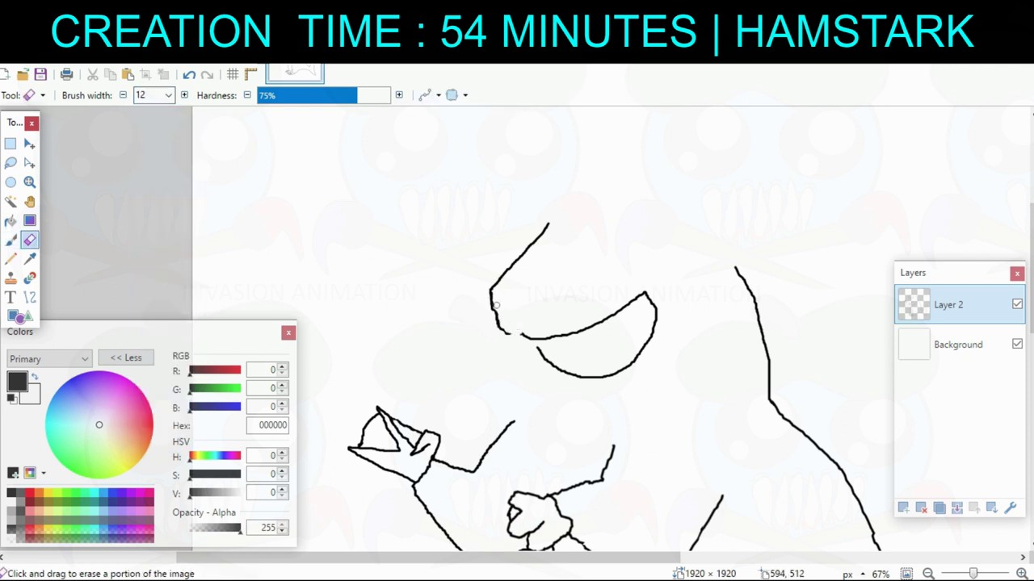
left_click(168, 95)
left_click(161, 146)
left_click(11, 239)
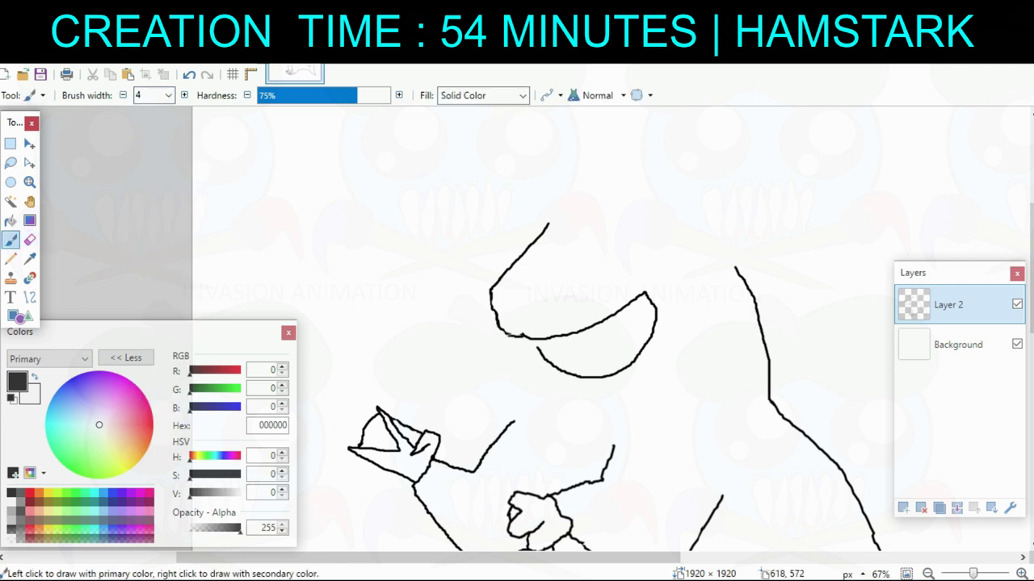
mouse_move(561, 330)
left_mouse_down()
mouse_move(587, 363)
mouse_move(562, 339)
left_mouse_up()
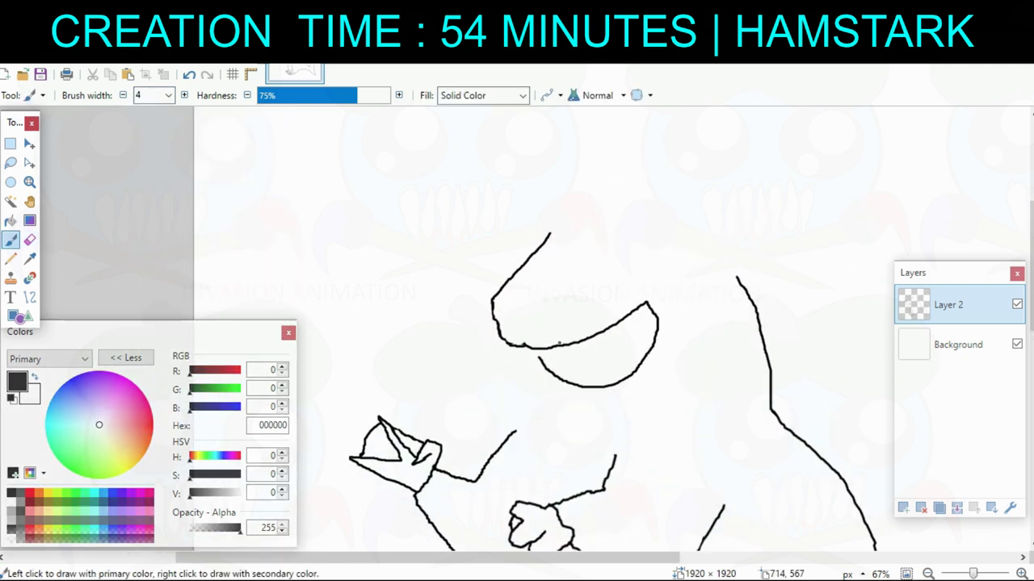
Draw a pointed oval nose at the snout tip and a short line connecting it down to the upper lip.
scroll(533, 374, "up", 2)
mouse_move(426, 319)
left_mouse_down()
mouse_move(436, 332)
mouse_move(521, 300)
mouse_move(428, 278)
left_mouse_up()
left_click_drag(550, 334, 482, 245)
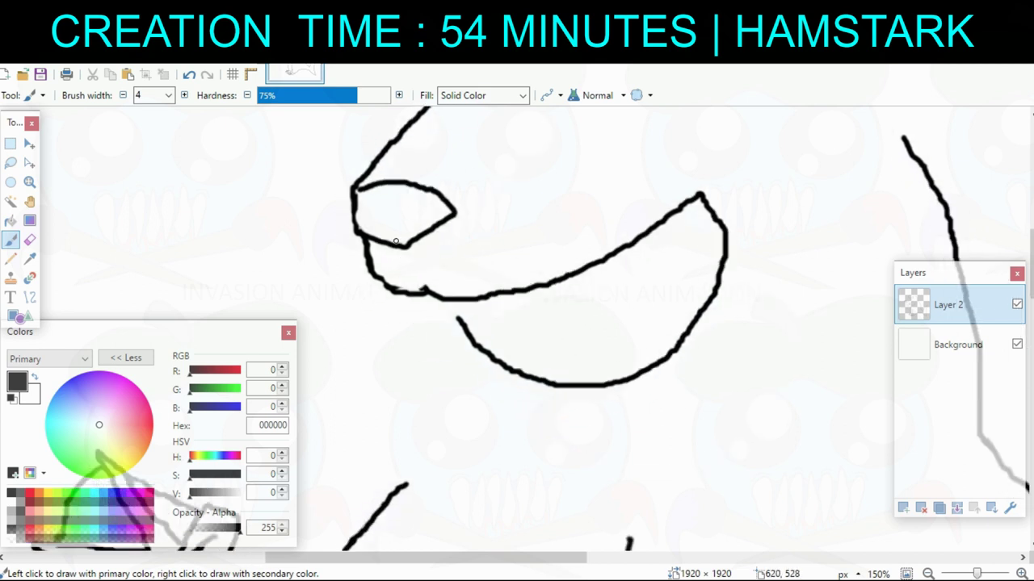
left_click_drag(398, 244, 428, 289)
scroll(444, 261, "down", 1)
scroll(444, 262, "left", 1)
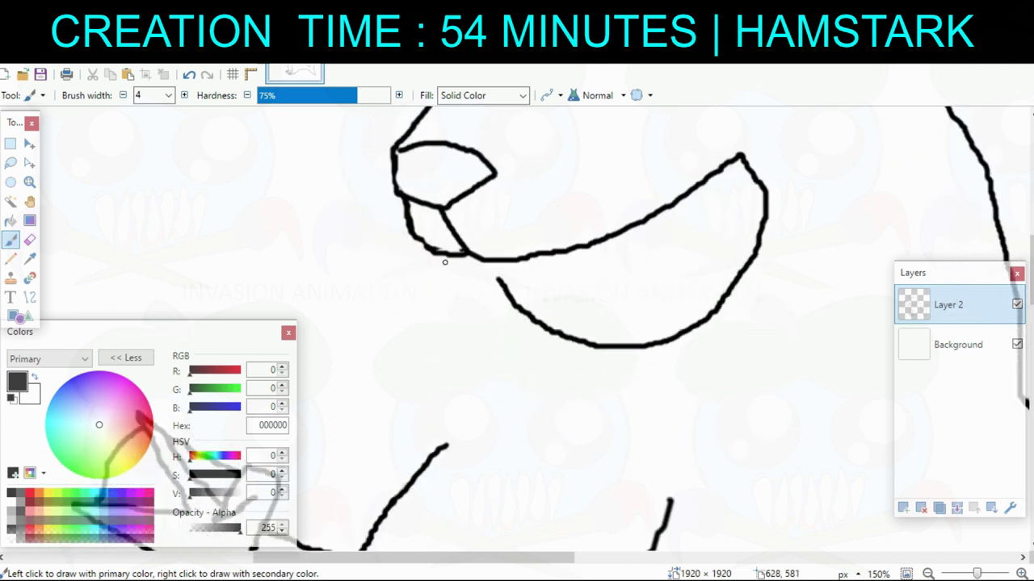
Draw a row of pointed teeth hanging along the upper lip at brush width 3.
mouse_move(443, 255)
left_mouse_down()
mouse_move(456, 287)
mouse_move(465, 262)
mouse_move(494, 274)
mouse_move(533, 265)
mouse_move(571, 274)
mouse_move(635, 252)
mouse_move(724, 196)
left_mouse_up()
key("ctrl+z")
scroll(724, 196, "down", 4)
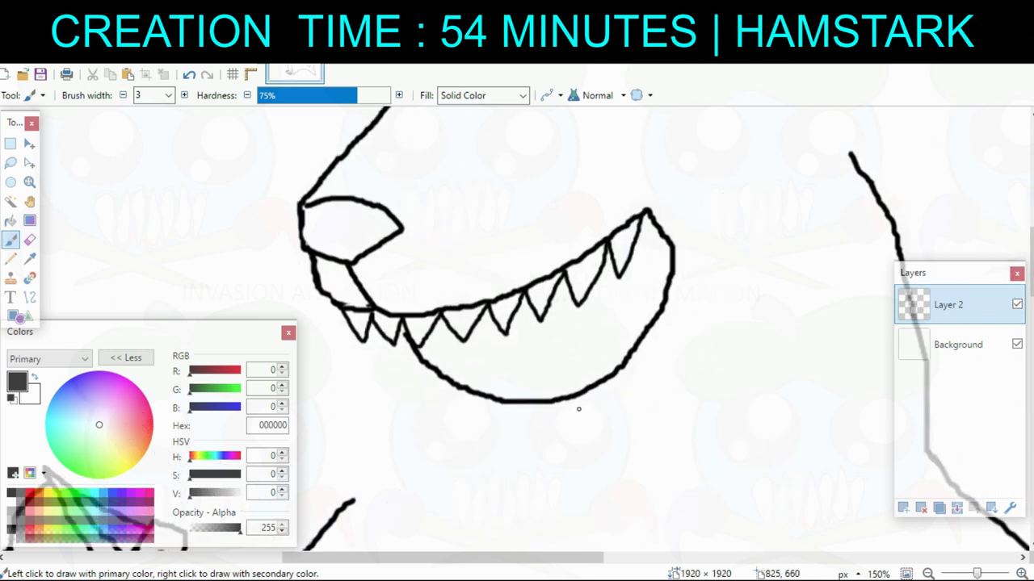
mouse_move(672, 549)
left_mouse_down()
mouse_move(729, 350)
mouse_move(574, 447)
mouse_move(675, 551)
left_mouse_up()
left_click(1022, 573)
scroll(513, 323, "up", 1)
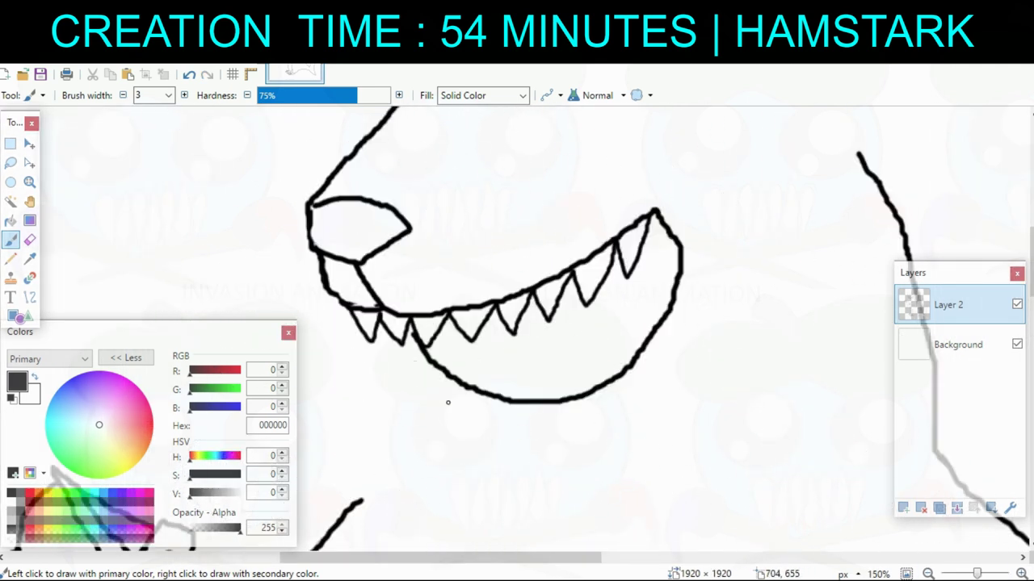
Draw a zigzag row of lower teeth at brush width 3 and a lower lip line beneath them at width 4.
mouse_move(396, 373)
left_mouse_down()
mouse_move(409, 349)
mouse_move(503, 371)
mouse_move(547, 370)
mouse_move(599, 323)
mouse_move(676, 278)
left_mouse_up()
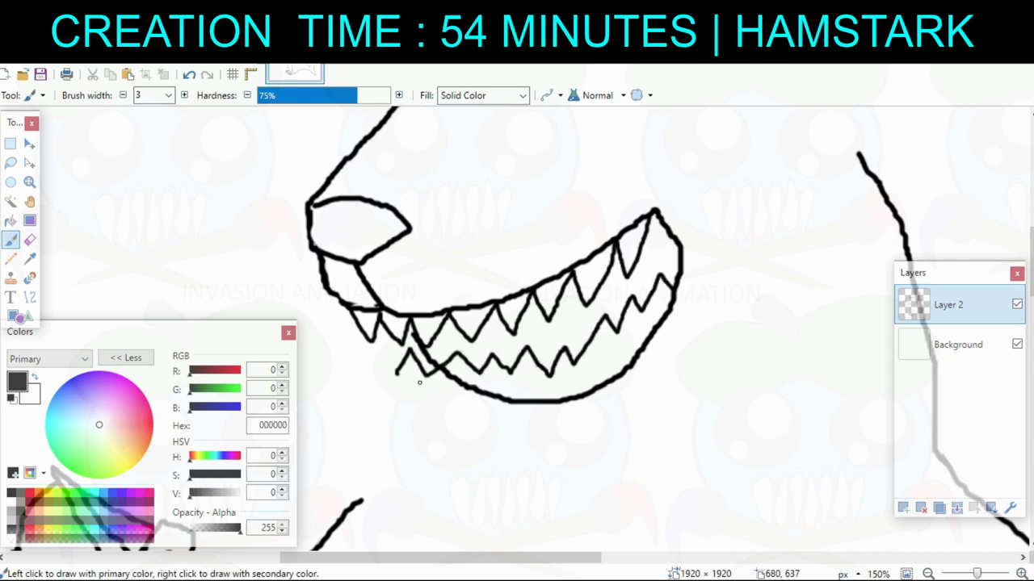
left_click(184, 96)
mouse_move(393, 373)
left_mouse_down()
mouse_move(432, 395)
mouse_move(488, 376)
mouse_move(581, 376)
mouse_move(675, 299)
left_mouse_up()
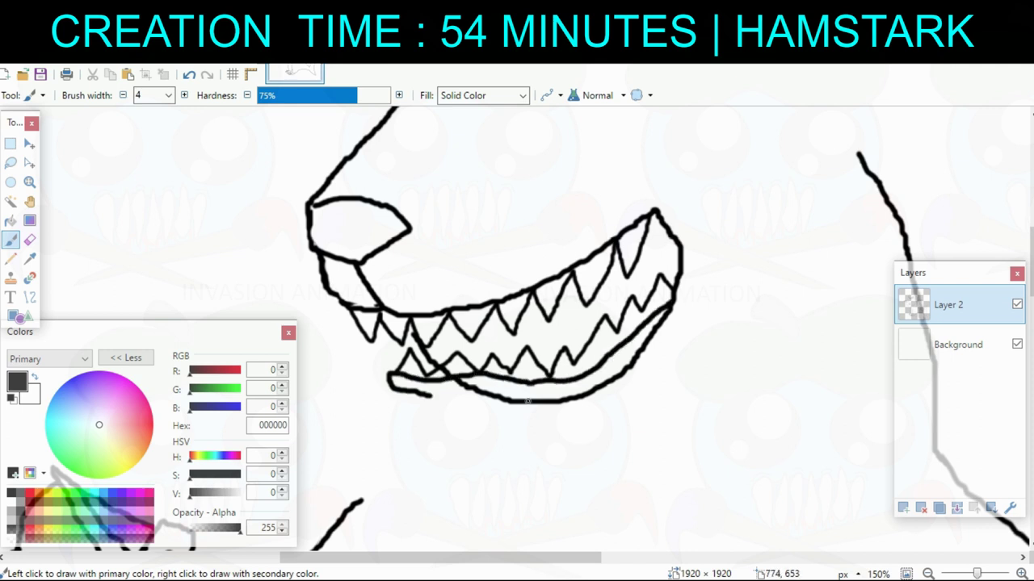
Erase the old lower mouth curve below the new lip line and where it crosses the teeth, using eraser width 4.
key("e")
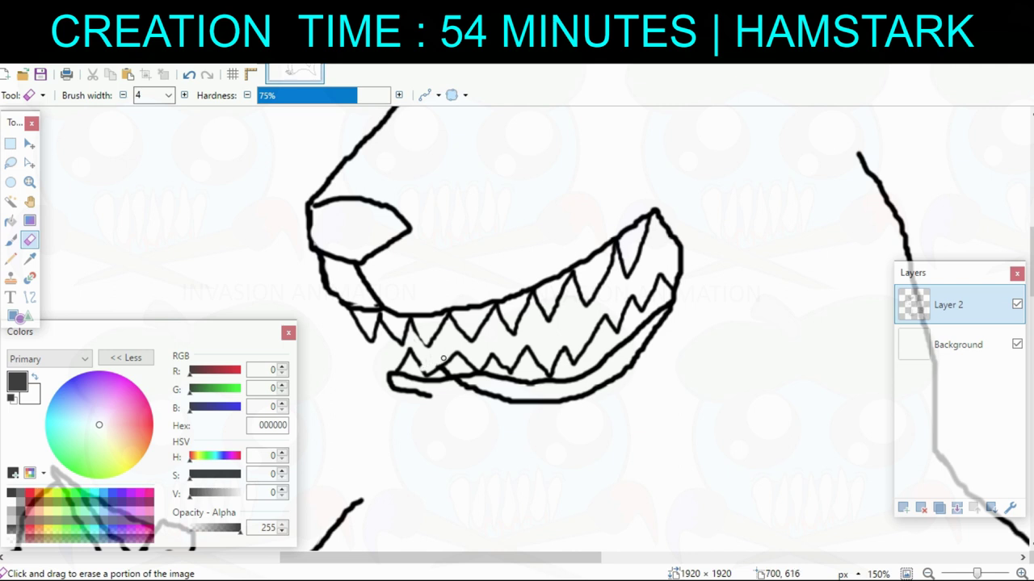
mouse_move(442, 370)
left_mouse_down()
mouse_move(482, 400)
mouse_move(554, 402)
mouse_move(525, 431)
left_mouse_up()
mouse_move(493, 429)
left_mouse_down()
mouse_move(557, 377)
mouse_move(557, 365)
mouse_move(551, 391)
left_mouse_up()
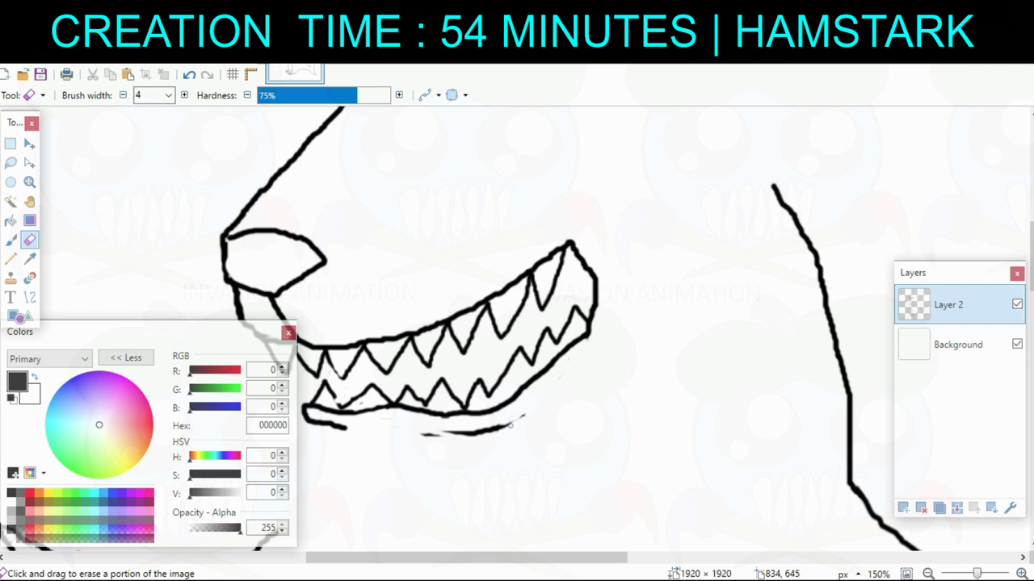
mouse_move(510, 424)
left_mouse_down()
mouse_move(533, 404)
mouse_move(488, 428)
left_mouse_up()
scroll(435, 432, "left", 3)
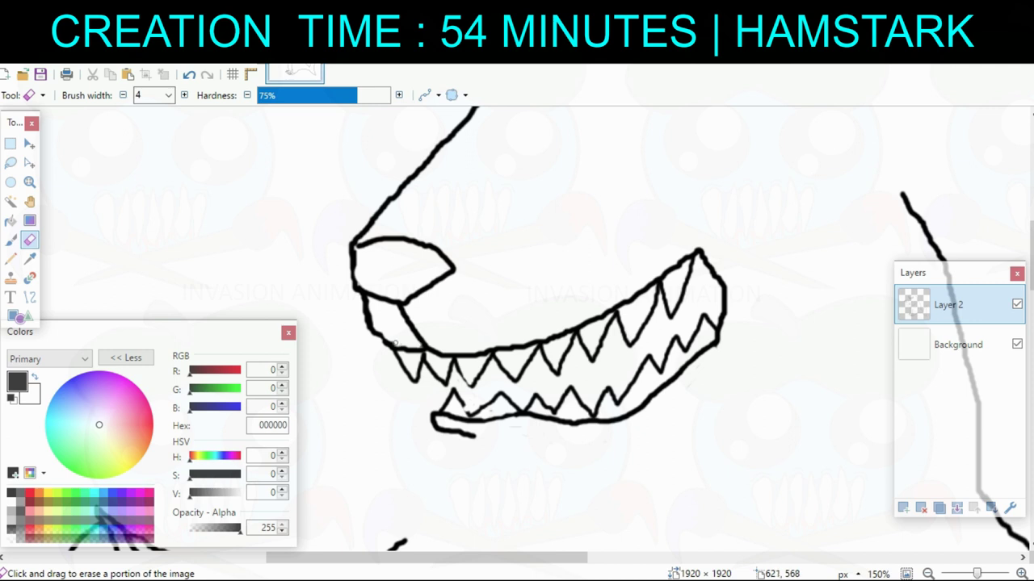
Redraw the gaps in the teeth, and extend the chin line under the mouth with a short throat line at brush width 4.
key("b")
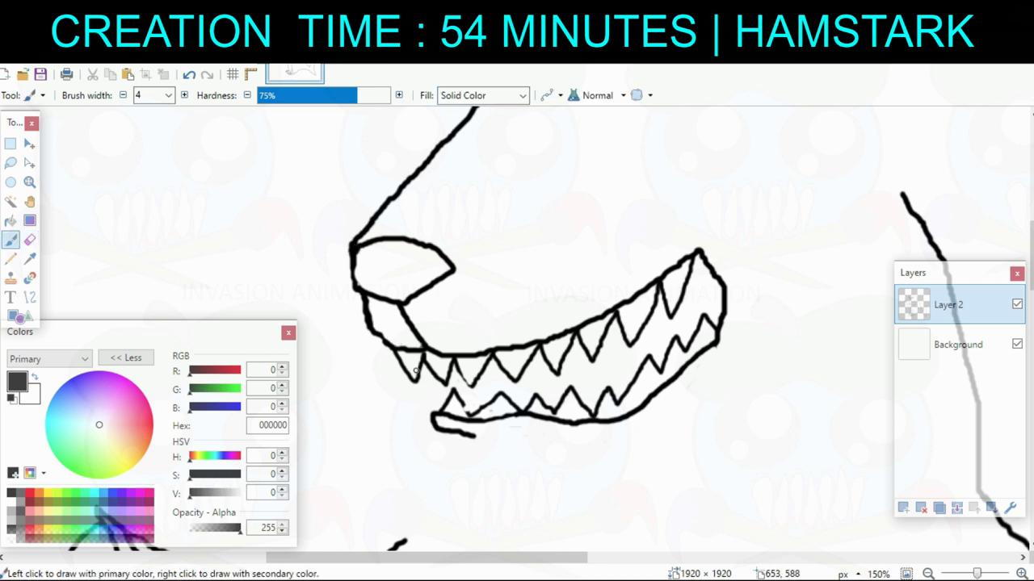
mouse_move(459, 387)
left_mouse_down()
mouse_move(397, 310)
mouse_move(444, 397)
mouse_move(595, 407)
left_mouse_up()
left_click(123, 95)
key("ctrl+z")
key("]")
scroll(686, 357, "down", 5)
scroll(685, 357, "left", 1)
scroll(916, 550, "down", 3)
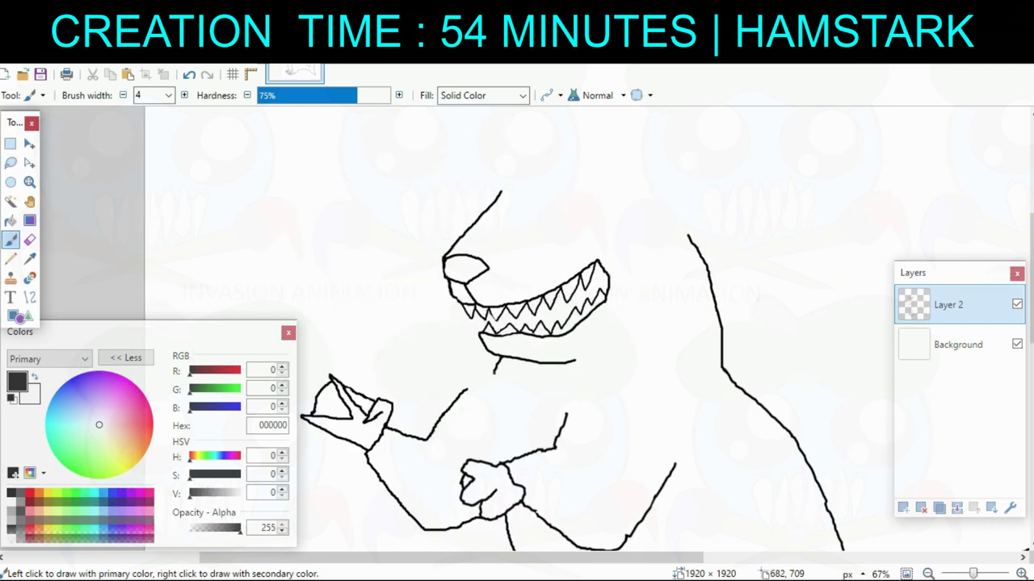
Draw a large upright oval eye above the mouth corner at brush width 4.
scroll(544, 280, "up", 3)
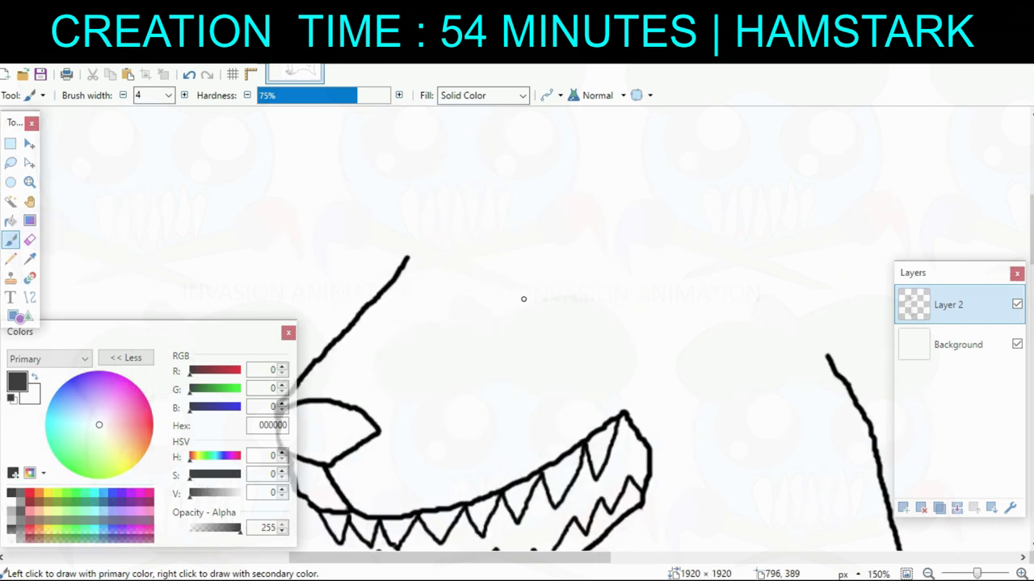
mouse_move(569, 257)
left_mouse_down()
mouse_move(545, 367)
mouse_move(620, 246)
mouse_move(509, 321)
mouse_move(554, 368)
left_mouse_up()
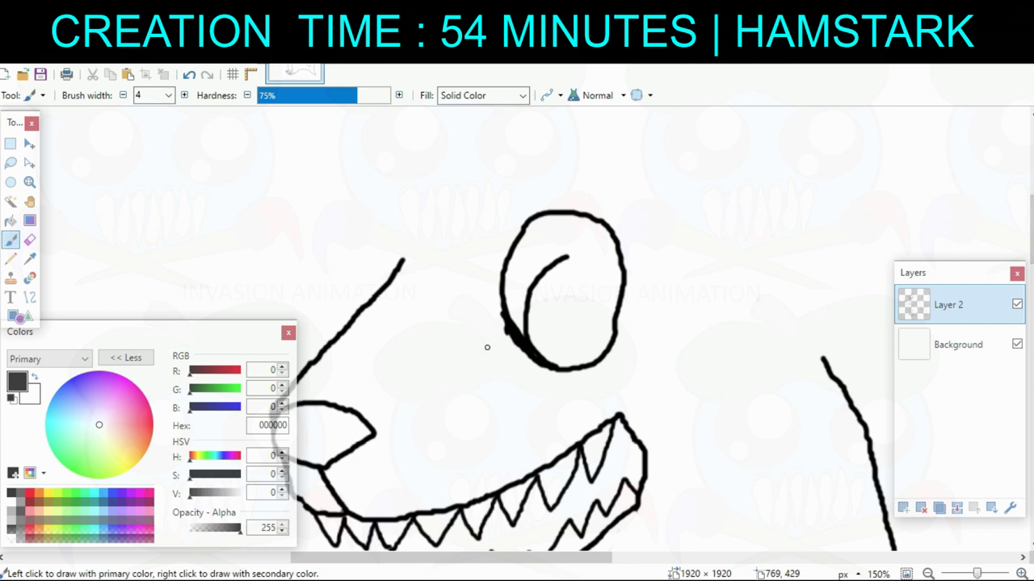
key("ctrl+z")
key("ctrl+z")
left_click_drag(676, 321, 716, 330)
Fill the oval eye with black at 67% fill tolerance and touch up its edge with the brush.
key("f")
left_click(622, 305)
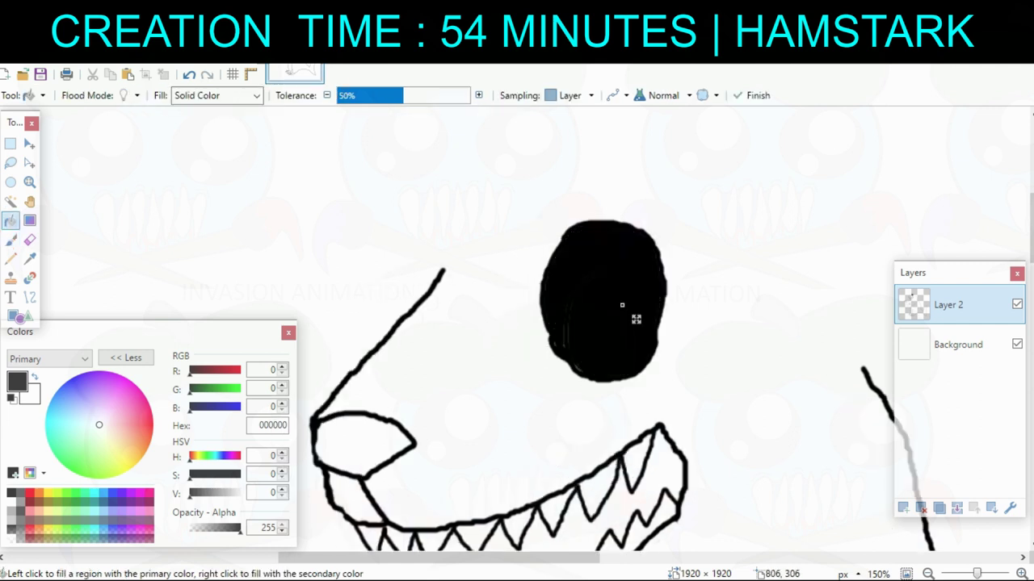
left_click_drag(403, 95, 425, 96)
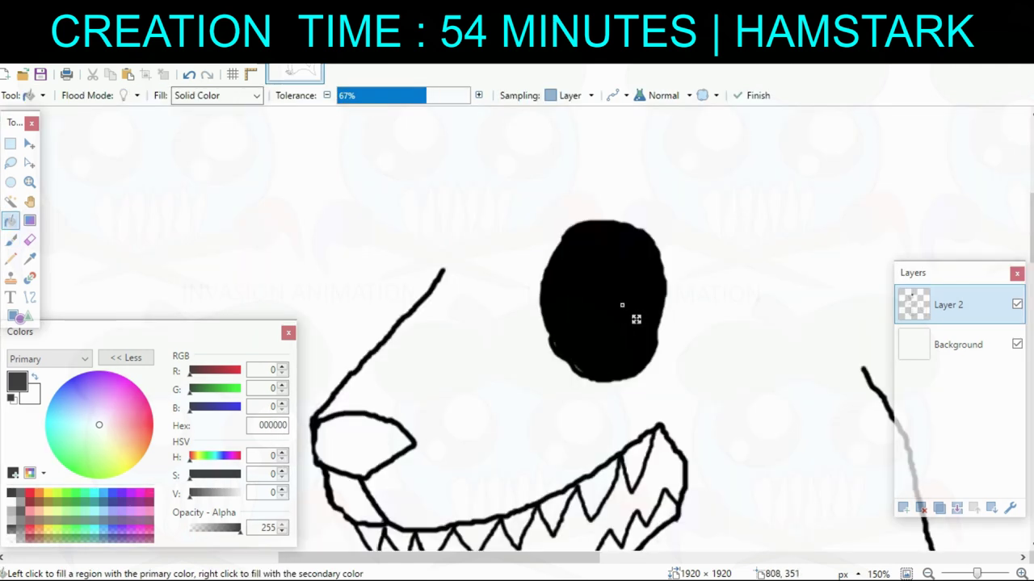
key("b")
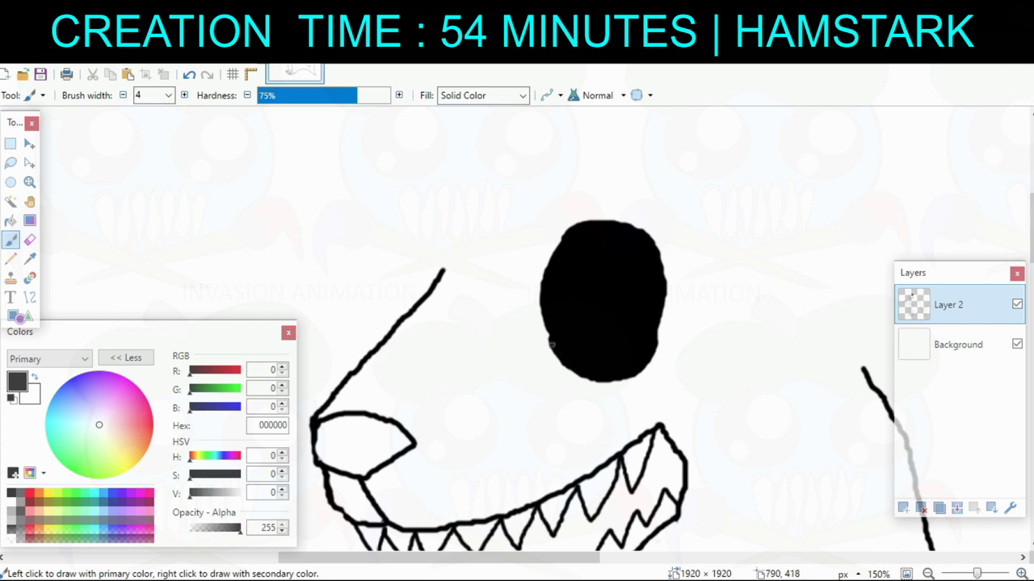
Erase a thin curved line across the upper part of the black eye using eraser width 4.
scroll(554, 340, "down", 3)
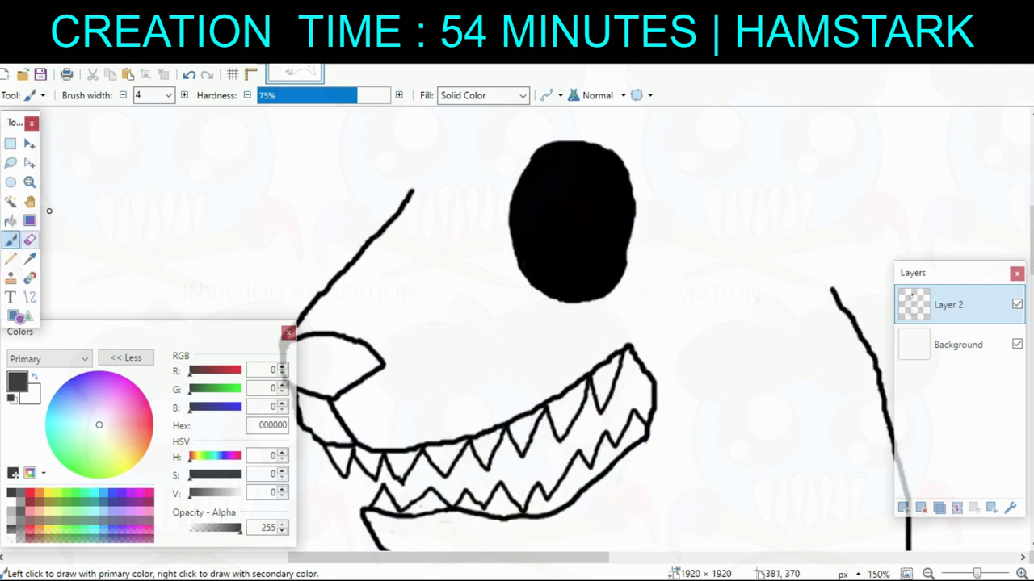
key("e")
left_click_drag(513, 242, 630, 164)
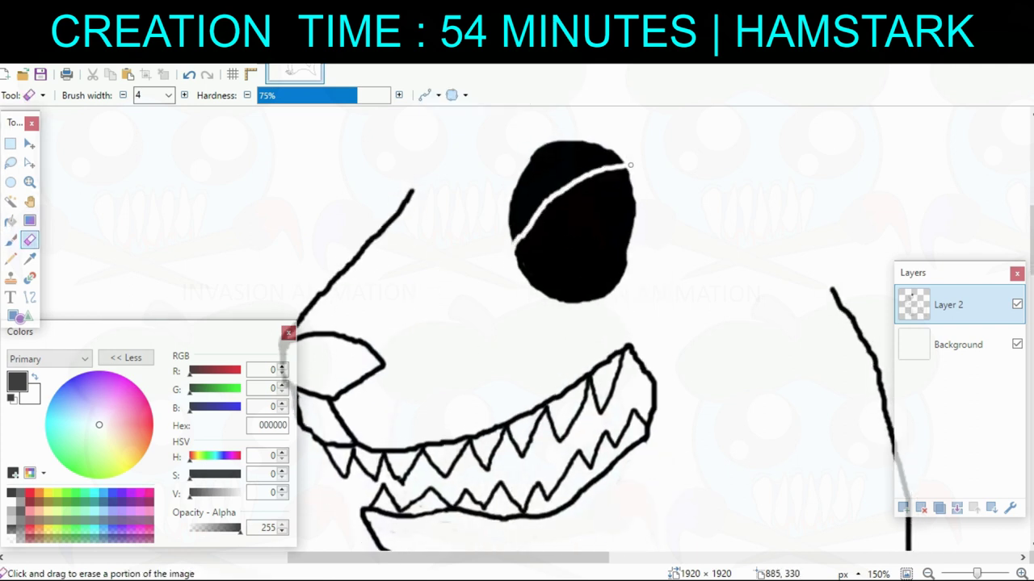
Cut a curved line across the bottom of the black eye and delete the cut-off top and bottom pieces, leaving an angry slanted shape.
mouse_move(520, 269)
left_mouse_down()
mouse_move(572, 291)
mouse_move(627, 255)
left_mouse_up()
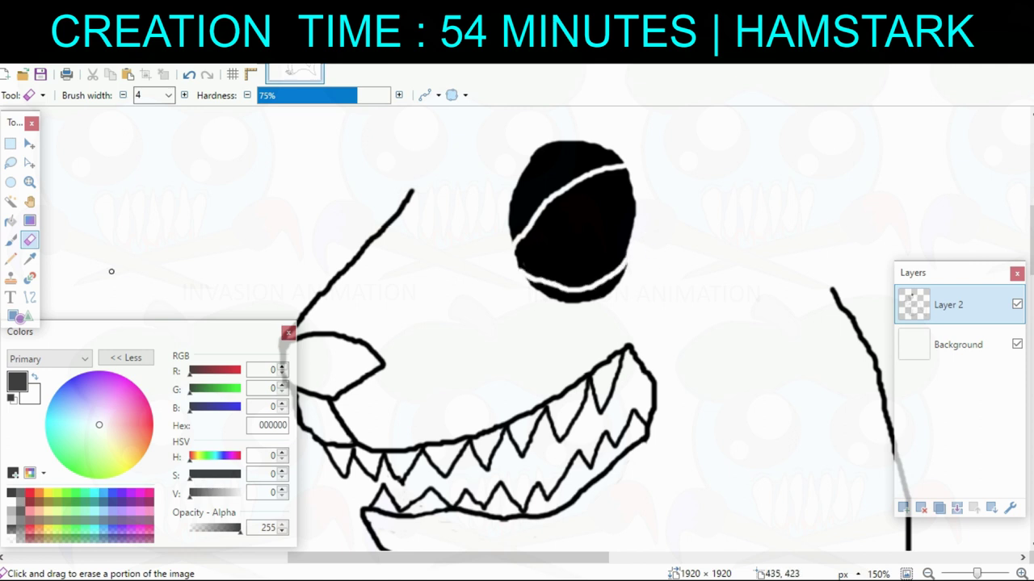
key("s")
left_click(536, 203)
key("Delete")
left_click(585, 297)
key("Delete")
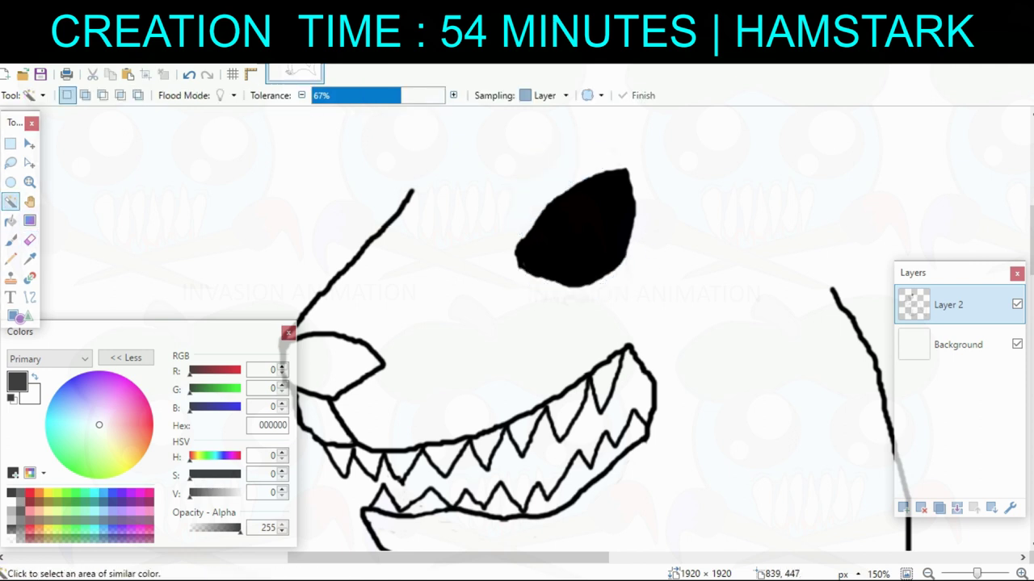
Draw a narrow upright oval as the far eye at the upper end of the snout line, fill it black and clean up its edges.
key("b")
mouse_move(524, 242)
left_mouse_down()
mouse_move(529, 228)
mouse_move(559, 270)
mouse_move(424, 216)
mouse_move(579, 339)
left_mouse_up()
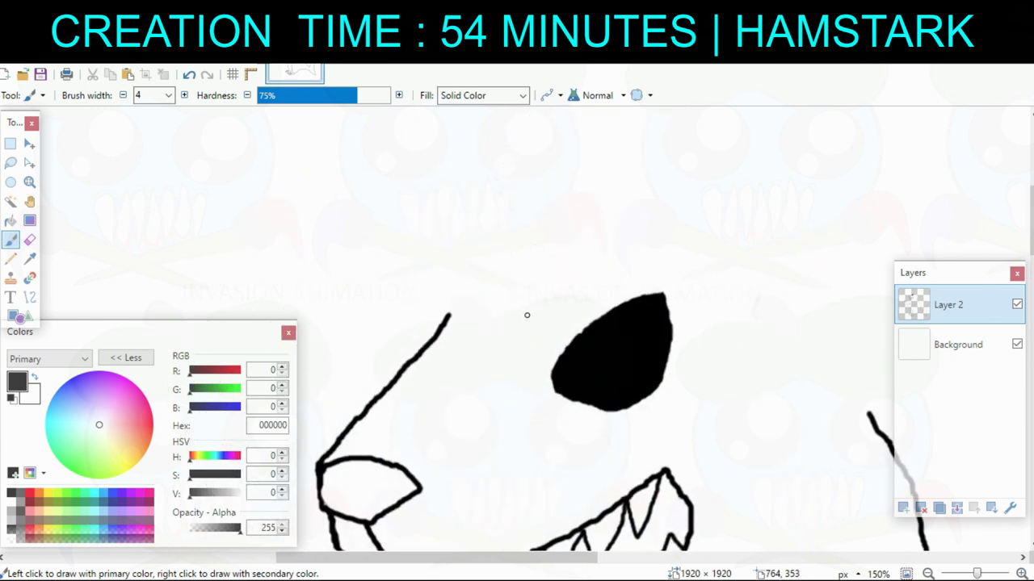
mouse_move(466, 358)
left_mouse_down()
mouse_move(466, 275)
mouse_move(430, 294)
mouse_move(427, 365)
mouse_move(467, 367)
left_mouse_up()
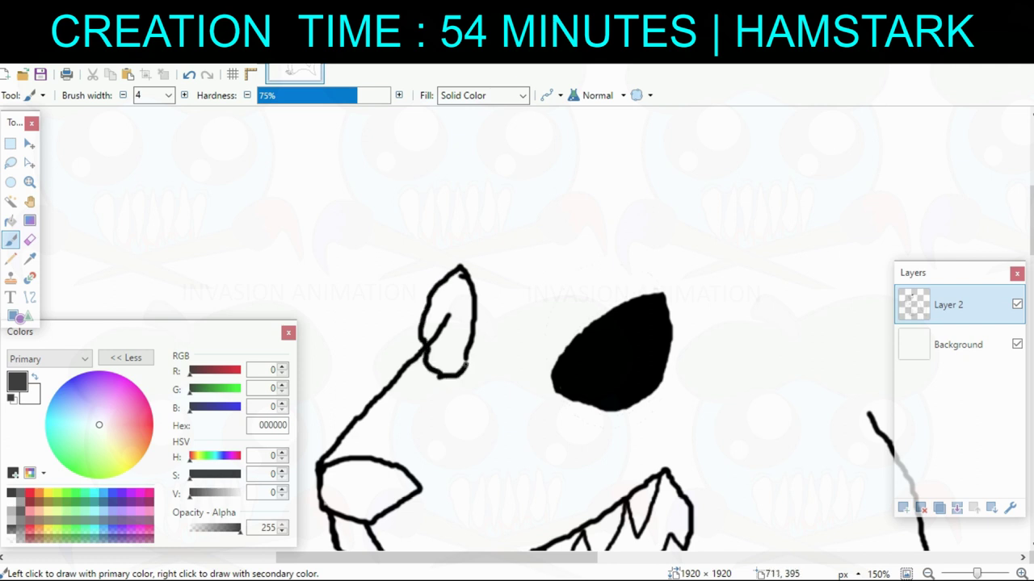
key("f")
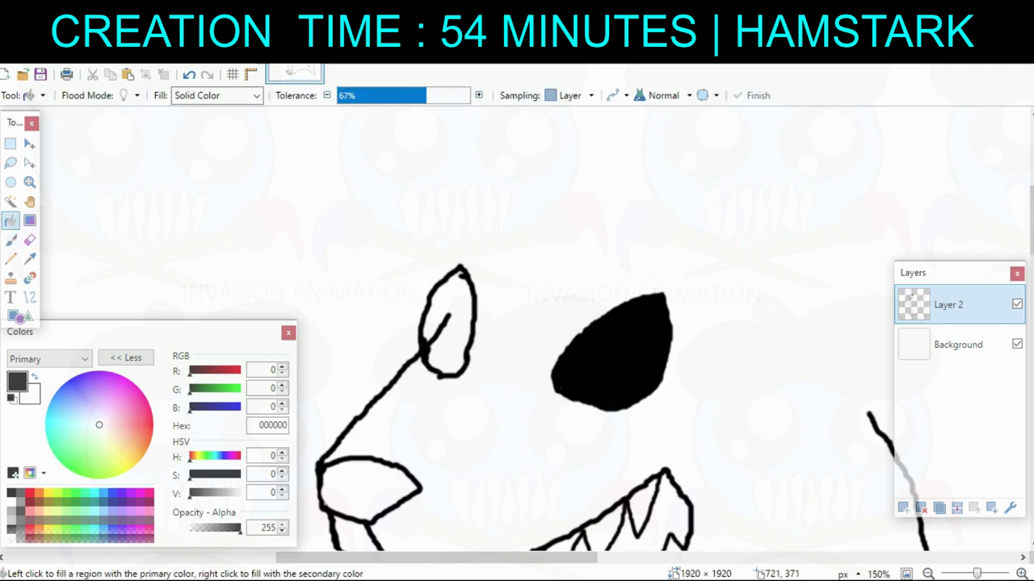
left_click(440, 365)
key("e")
key("b")
mouse_move(634, 433)
left_mouse_down()
mouse_move(514, 299)
mouse_move(564, 370)
left_mouse_up()
key("e")
left_click_drag(401, 207, 374, 199)
Draw a thin curved gum line from the lower front teeth up behind the upper teeth at brush width 3, with short inner tooth lines.
key("b")
mouse_move(370, 533)
left_mouse_down()
mouse_move(497, 342)
mouse_move(519, 358)
left_mouse_up()
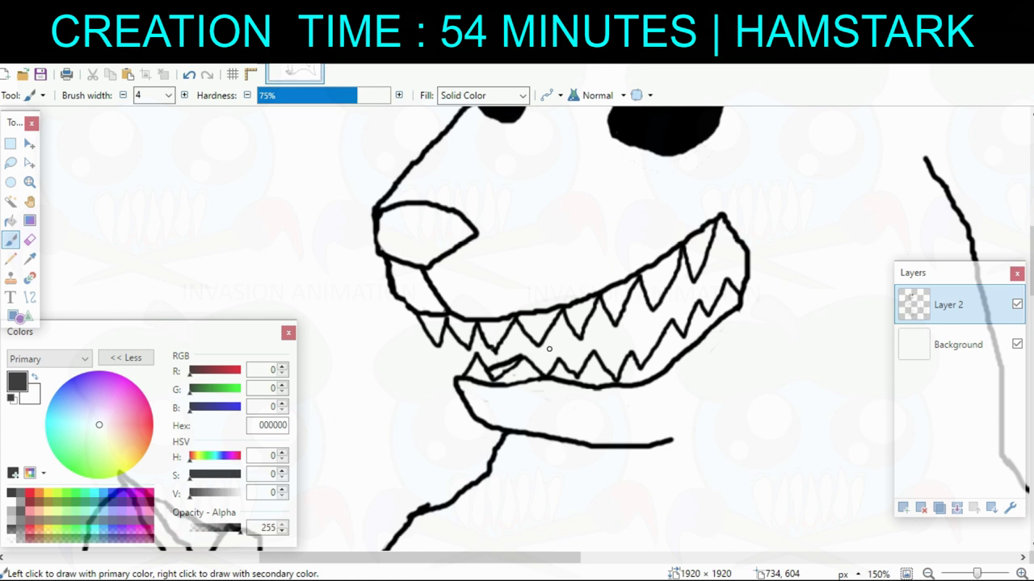
key("ctrl+z")
key("bracketleft")
left_click_drag(485, 367, 546, 348)
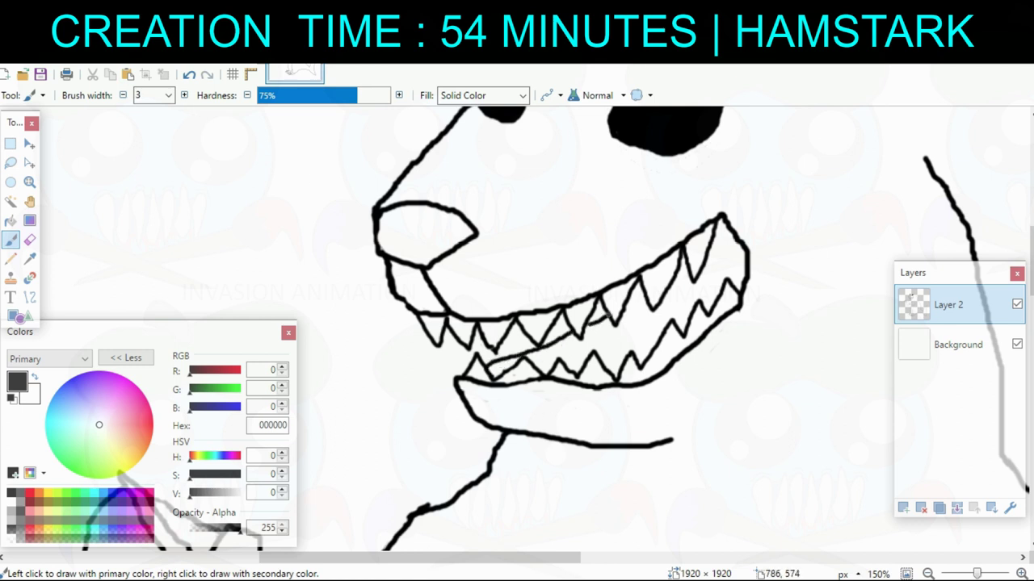
left_click_drag(508, 332, 523, 349)
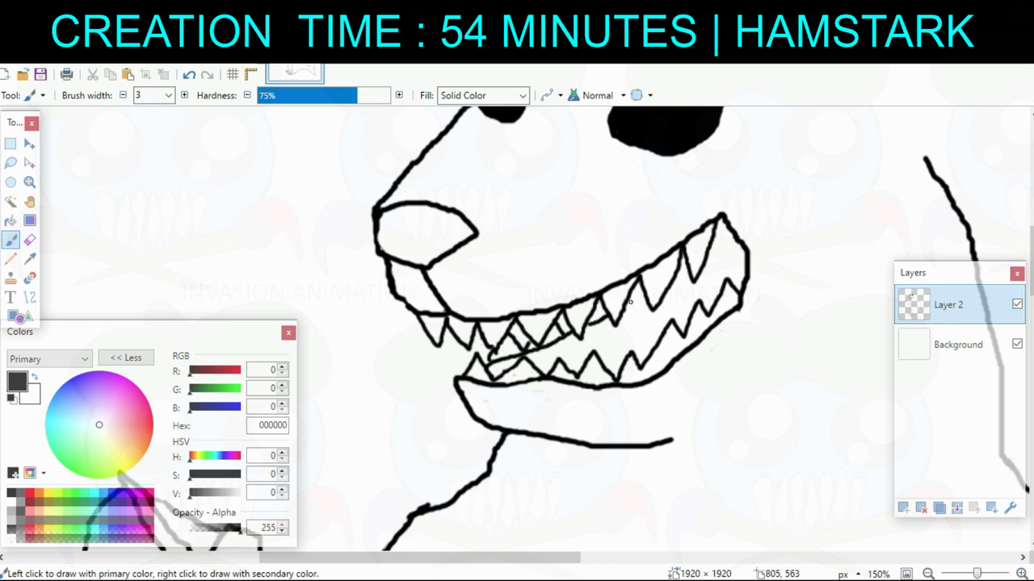
left_click_drag(630, 303, 644, 289)
scroll(683, 343, "down", 4)
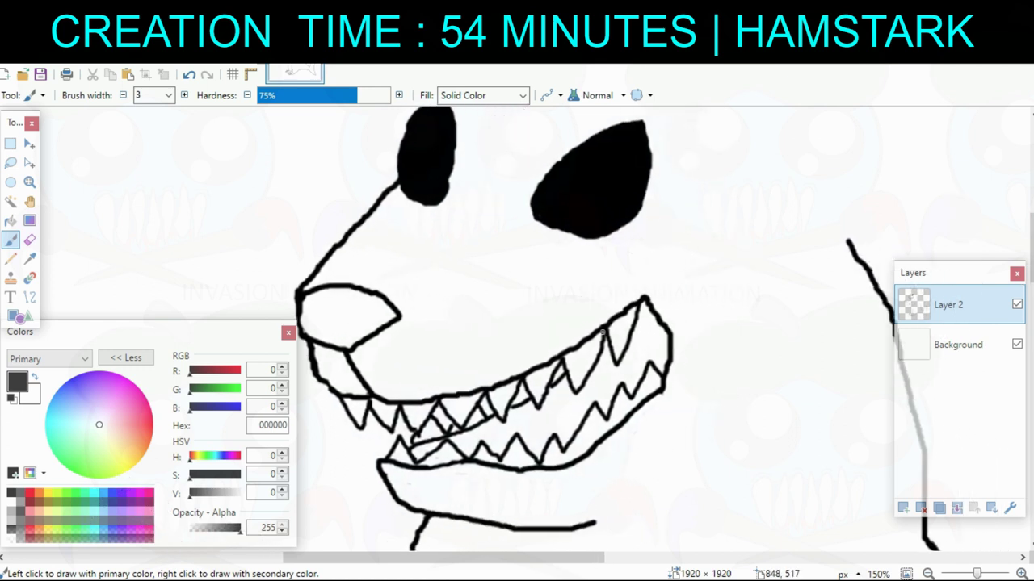
Draw the rounded top of the head from the far eye to the back and a smoother upper back contour at brush width 4.
key("bracketright")
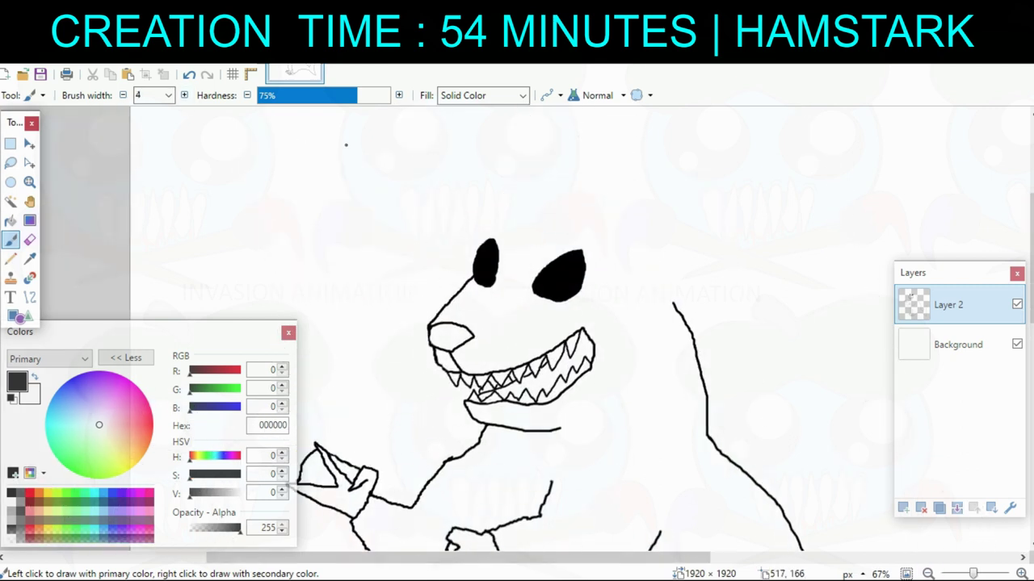
mouse_move(536, 230)
left_mouse_down()
mouse_move(620, 252)
mouse_move(672, 303)
left_mouse_up()
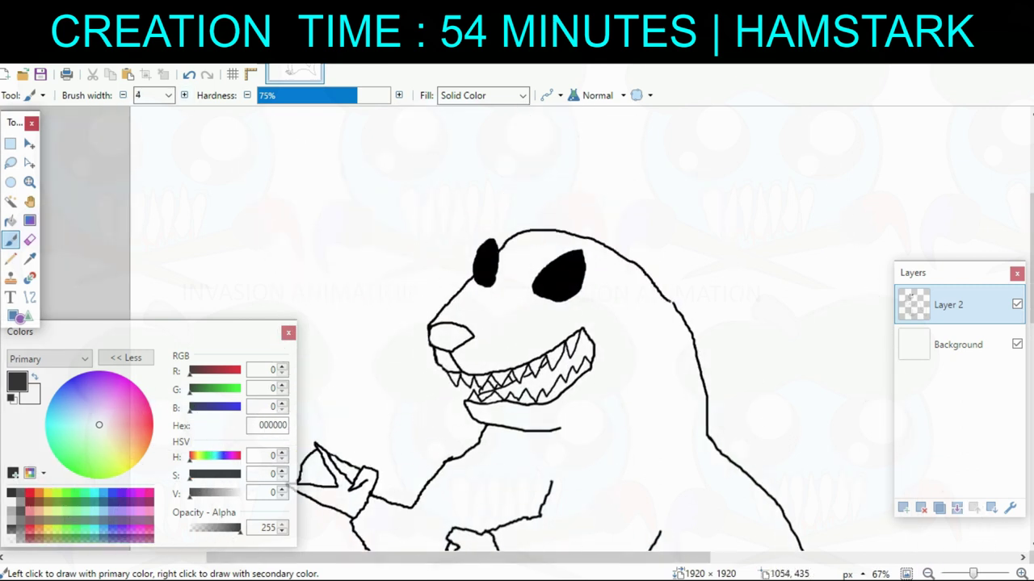
scroll(670, 295, "down", 3)
scroll(669, 296, "right", 1)
scroll(703, 209, "up", 2)
scroll(703, 209, "right", 1)
left_click_drag(643, 229, 719, 390)
Erase the leftover old back line beside the new contour with eraser width 14.
scroll(681, 385, "right", 2)
scroll(756, 381, "left", 3)
key("e")
left_click_drag(685, 334, 672, 256)
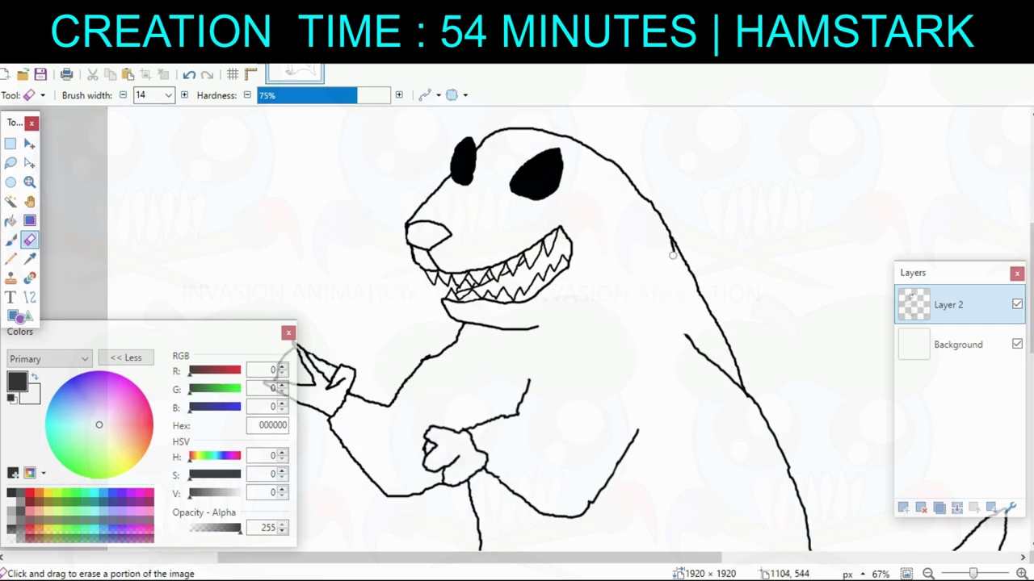
left_click_drag(687, 335, 719, 364)
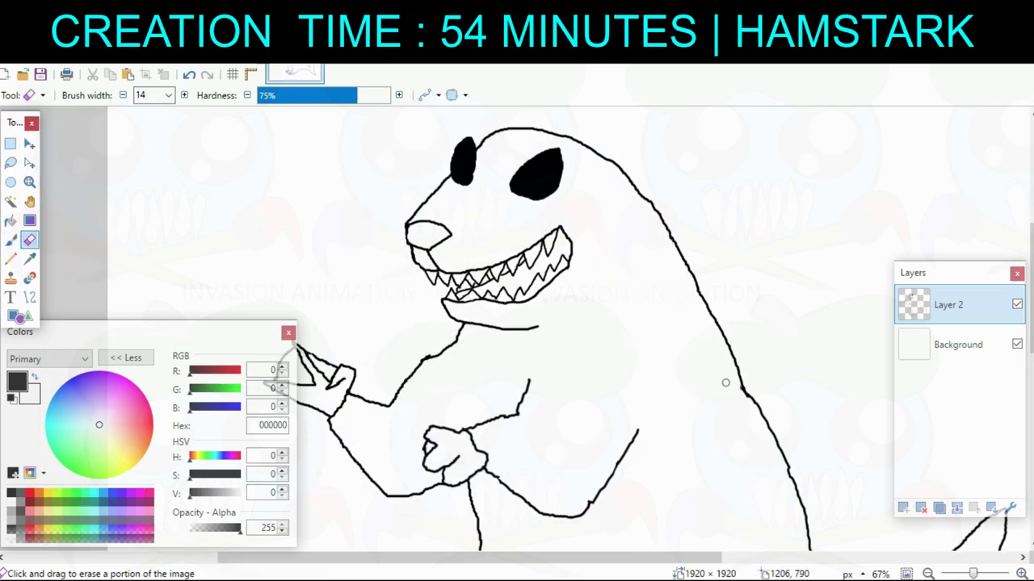
Copy the whole creature's line art onto a new layer above Layer 2, hide Layer 2 and clear the selection.
scroll(725, 383, "down", 5)
scroll(729, 289, "up", 2)
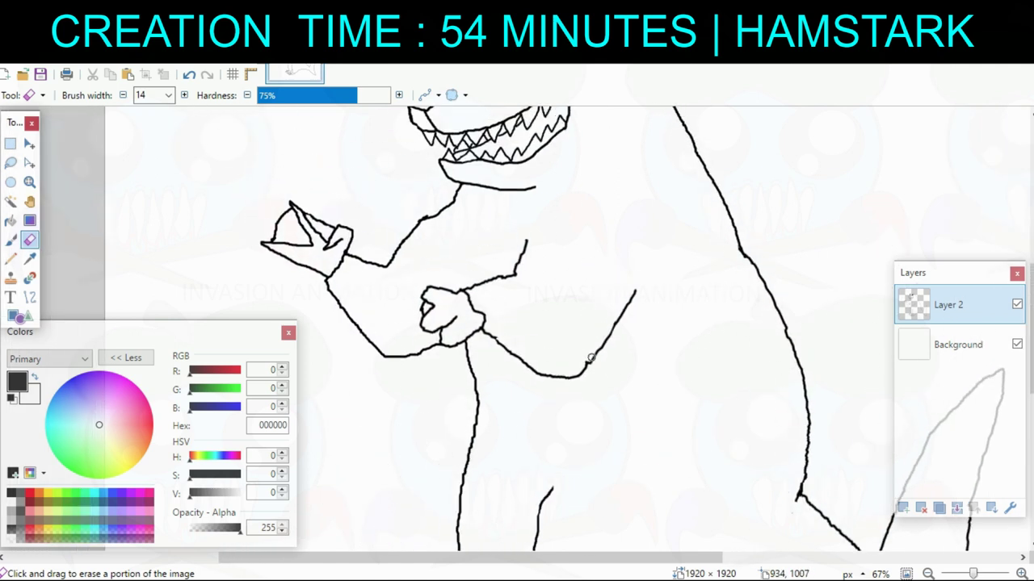
mouse_move(549, 339)
left_mouse_down()
mouse_move(579, 420)
mouse_move(611, 418)
left_mouse_up()
left_click_drag(724, 451, 583, 215)
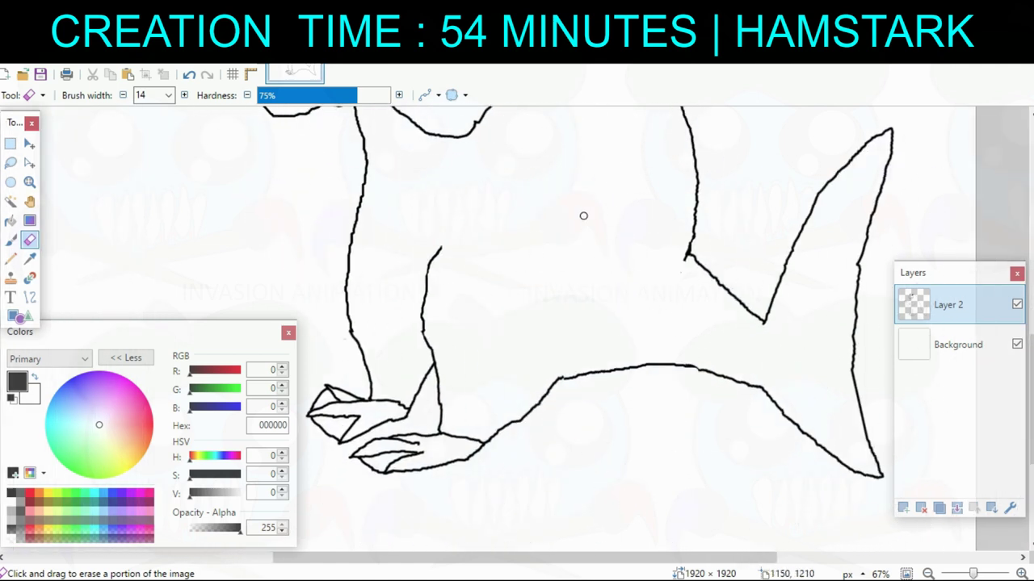
scroll(606, 293, "up", 6)
scroll(853, 491, "down", 2)
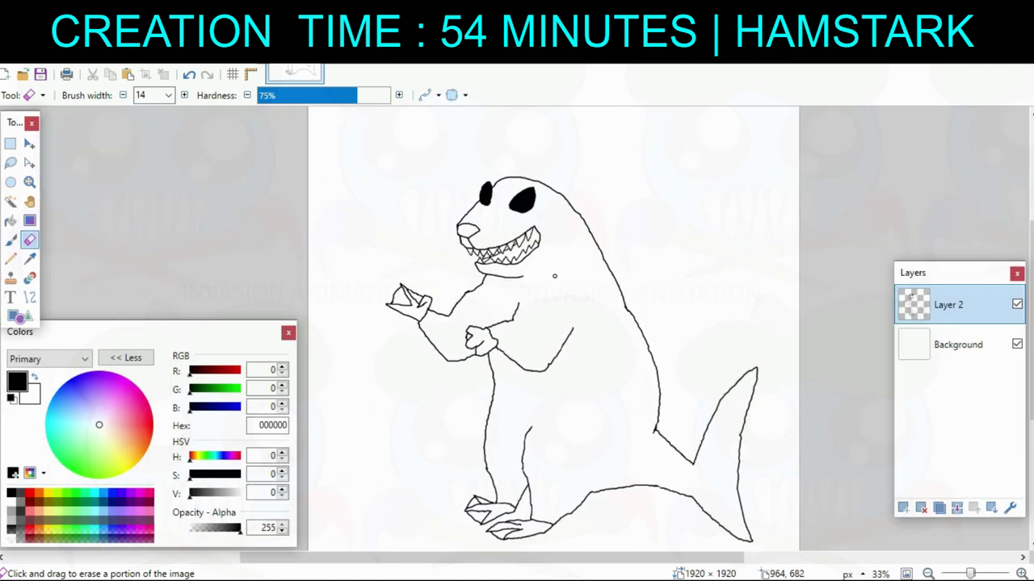
key("s")
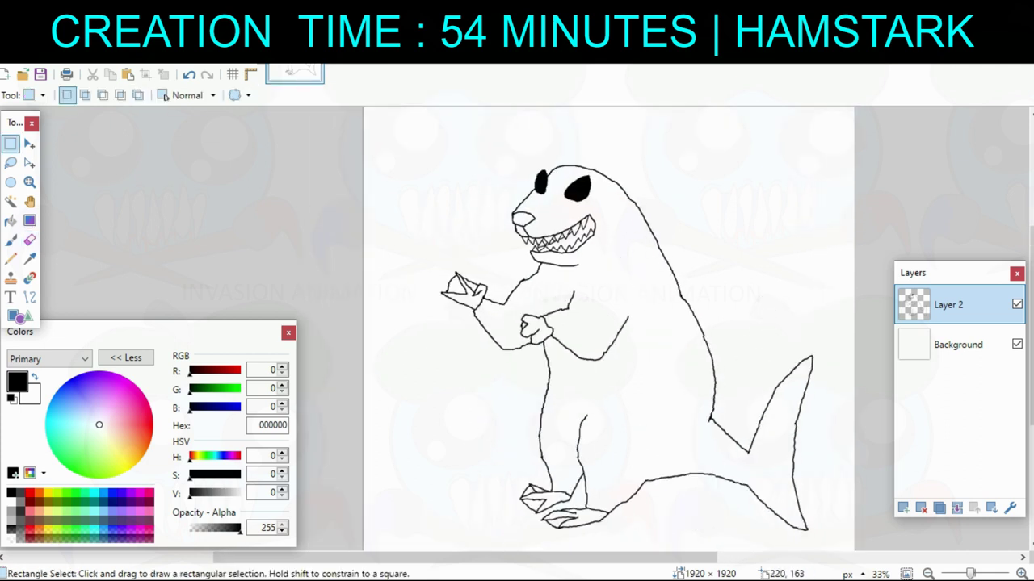
mouse_move(419, 132)
left_mouse_down()
mouse_move(828, 521)
mouse_move(832, 538)
left_mouse_up()
left_click(903, 507)
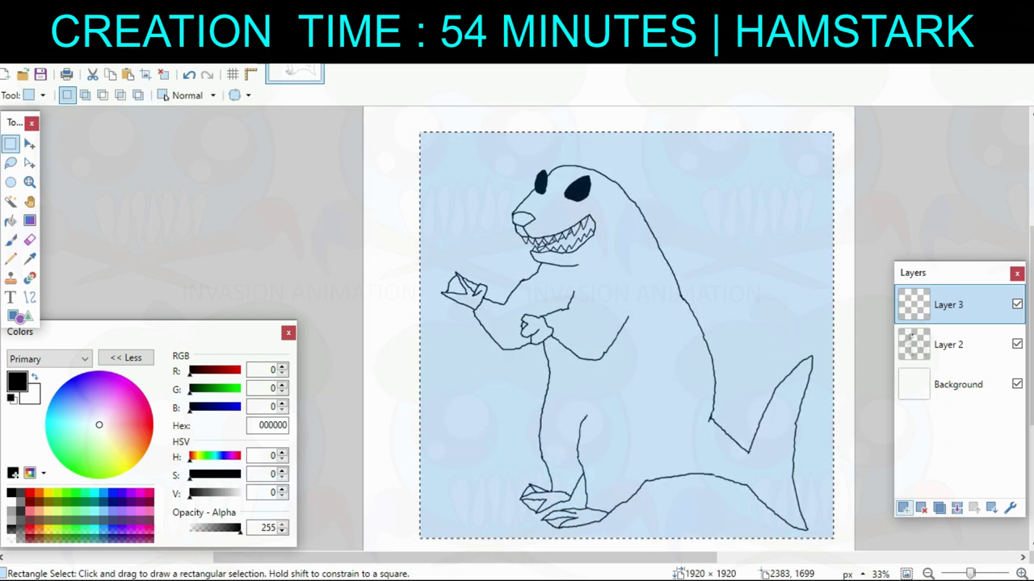
key("m")
left_click(1017, 345)
left_click(164, 75)
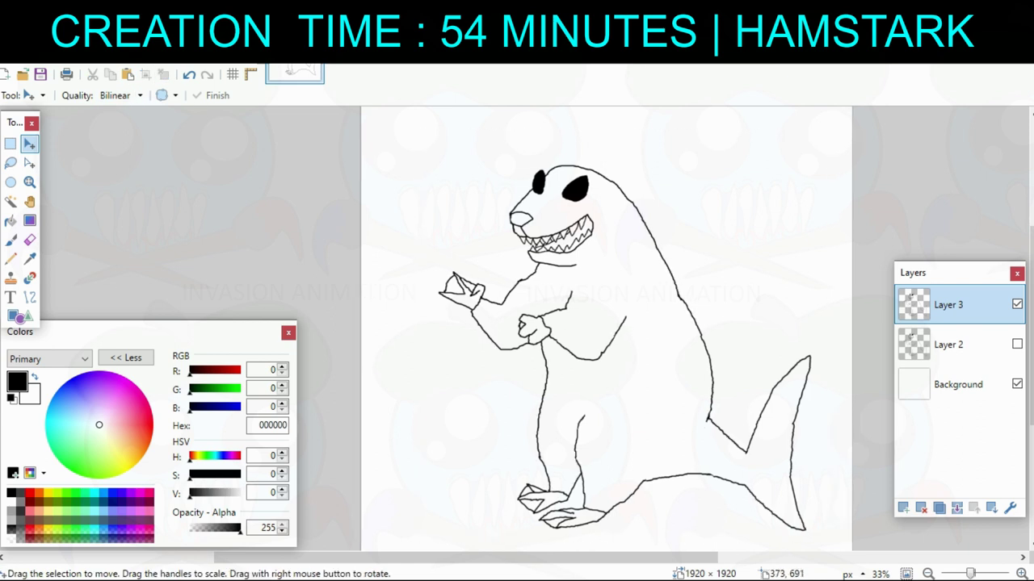
left_click_drag(460, 266, 349, 249)
left_click(1021, 574)
left_click_drag(488, 222, 560, 345)
left_click_drag(571, 306, 567, 306)
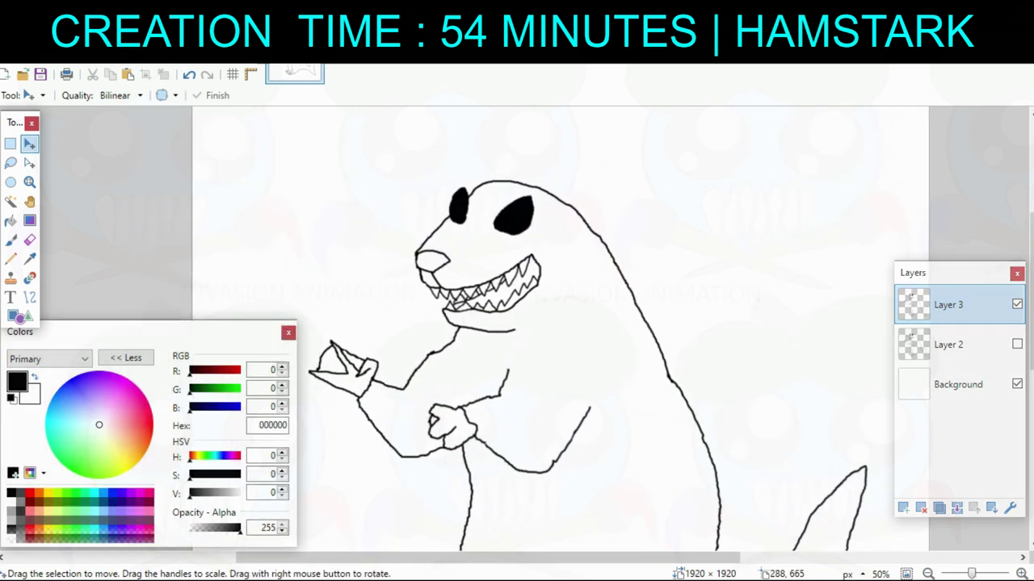
left_click(103, 493)
left_click(93, 502)
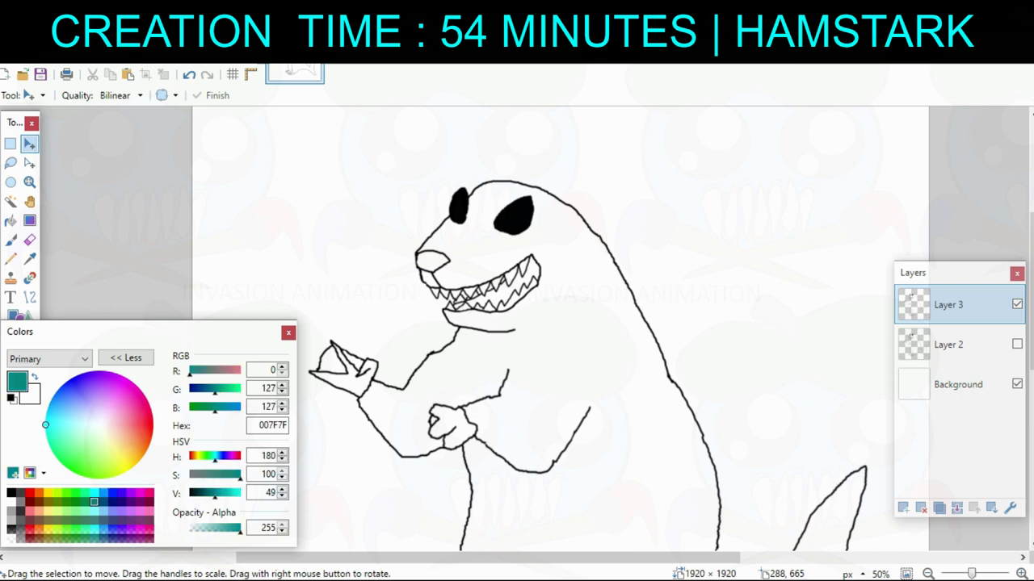
left_click(10, 240)
scroll(589, 345, "up", 2, "ctrl")
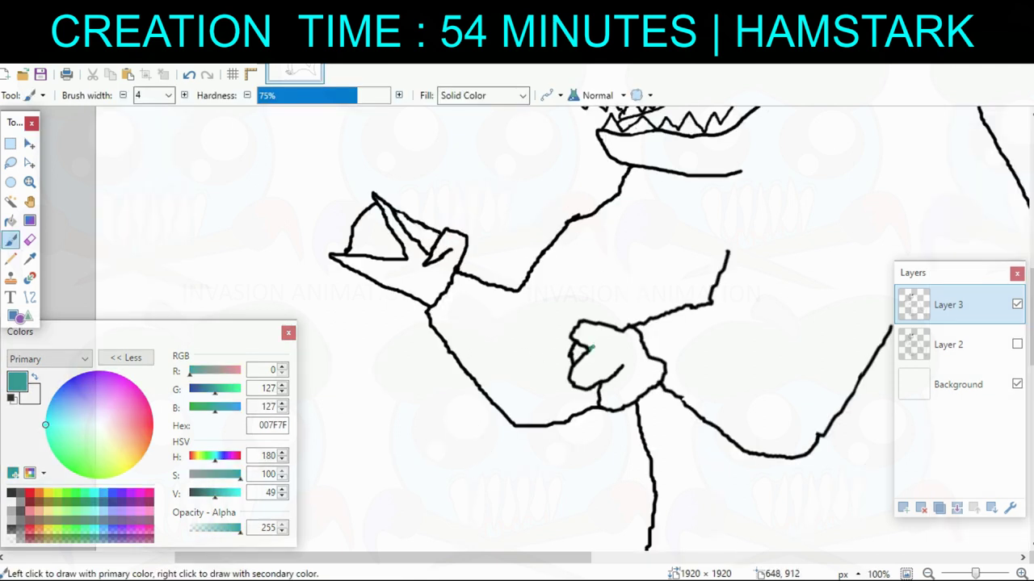
key("ctrl+z")
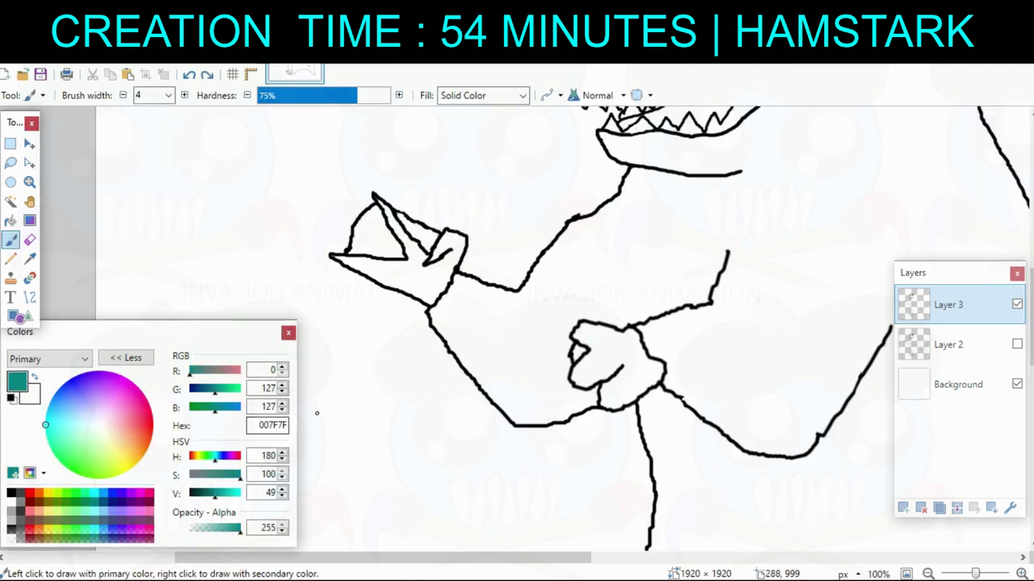
Draw a short black finger line on the creature's lower hand at brush width 4.
left_click(12, 493)
left_click_drag(600, 343, 585, 350)
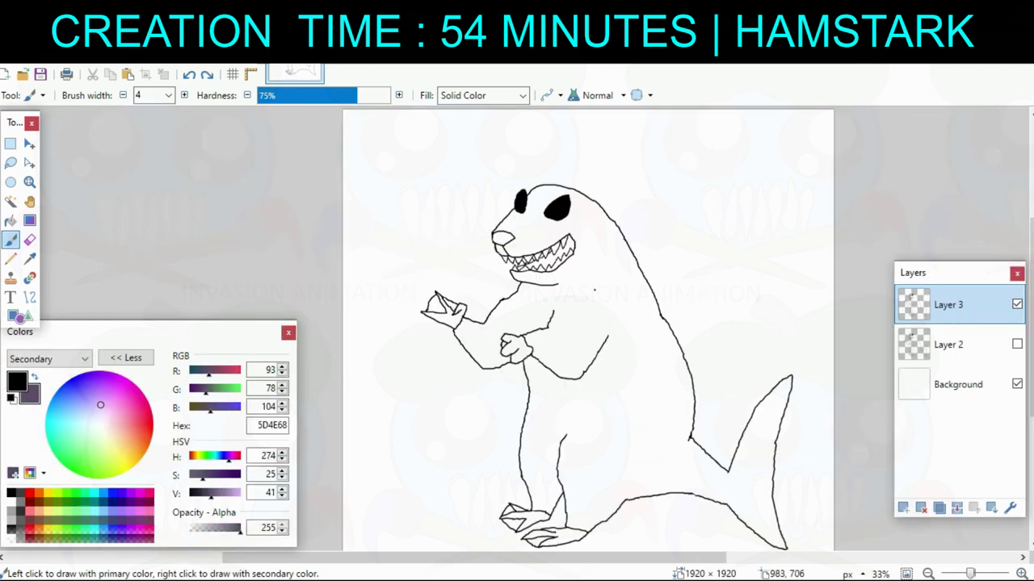
Outline the lighter throat and belly markings with thin lines in dark purple 5D4E68 and undo the stroke begun on the chest.
key("ctrl+plus")
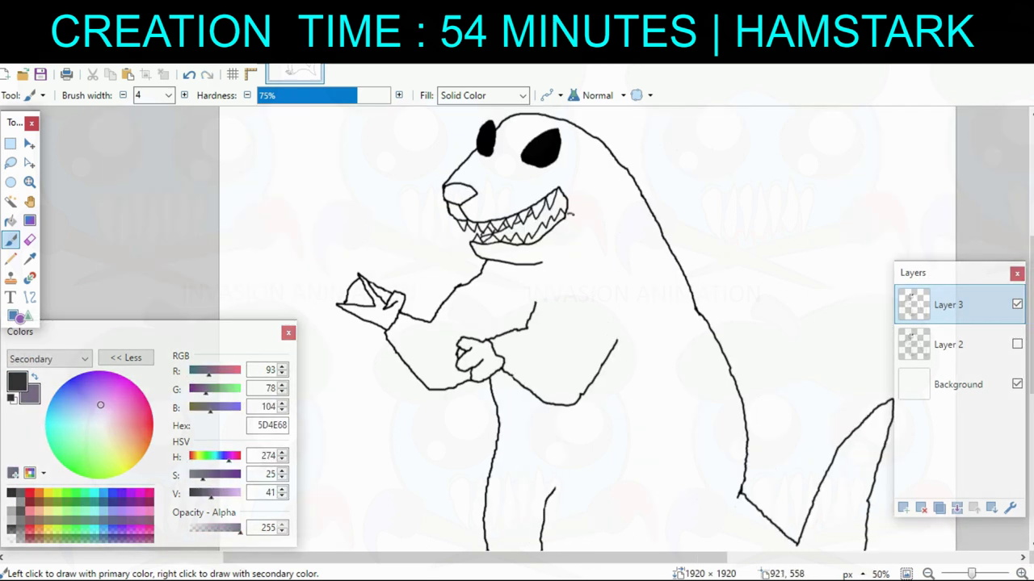
mouse_move(589, 244)
left_mouse_down()
mouse_move(574, 270)
mouse_move(539, 290)
left_mouse_up()
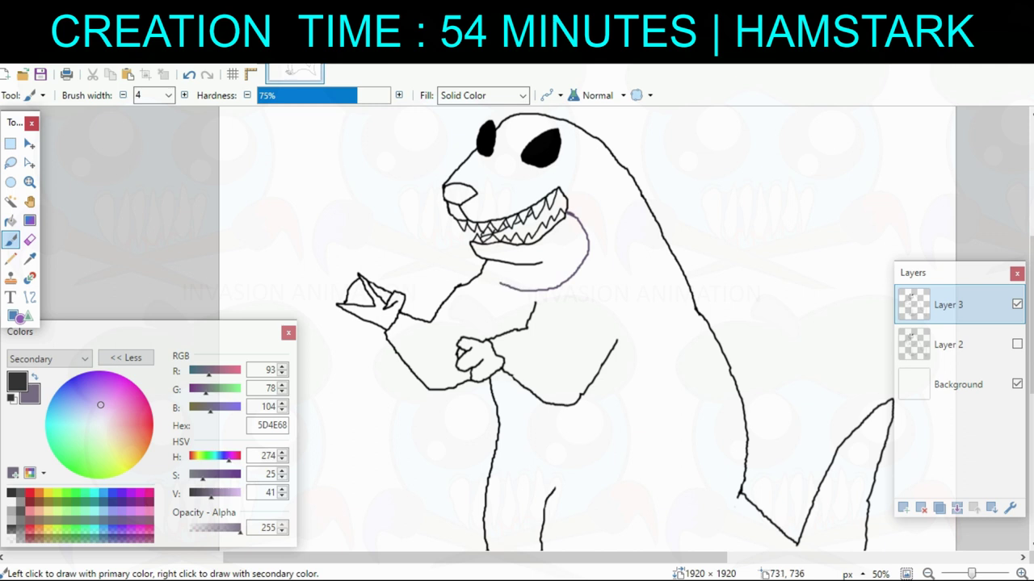
scroll(565, 323, "down", 3)
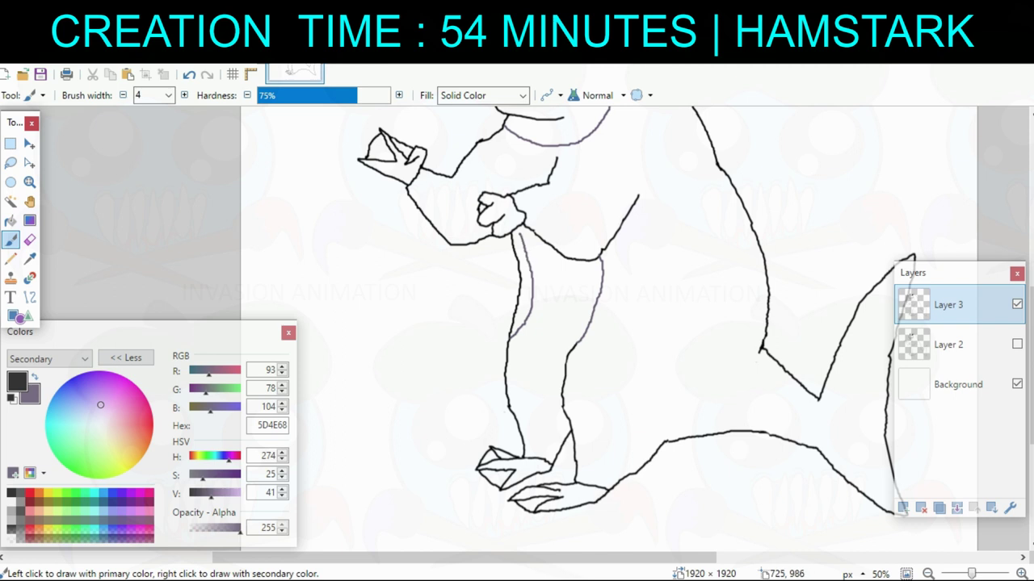
scroll(565, 323, "up", 3)
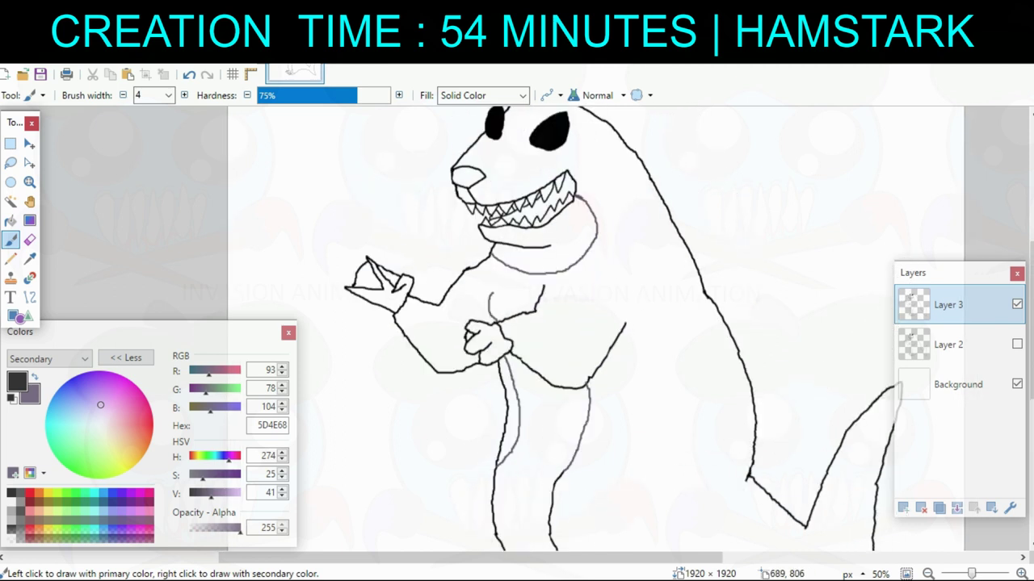
key("ctrl+z")
Fill the creature's head, body, arms and tail with dark purple 5D4E68, raising the fill tolerance to 33%.
key("f")
left_click(685, 364)
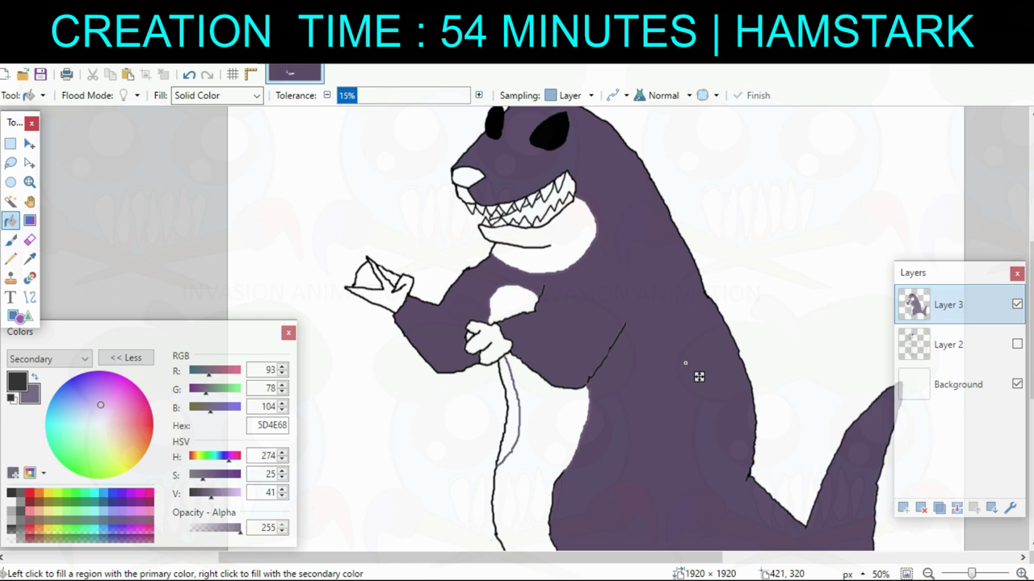
left_click_drag(358, 95, 381, 95)
left_click_drag(550, 391, 601, 458)
right_click(554, 402)
right_click(539, 248)
left_click_drag(705, 327, 602, 170)
left_click_drag(675, 382, 650, 354)
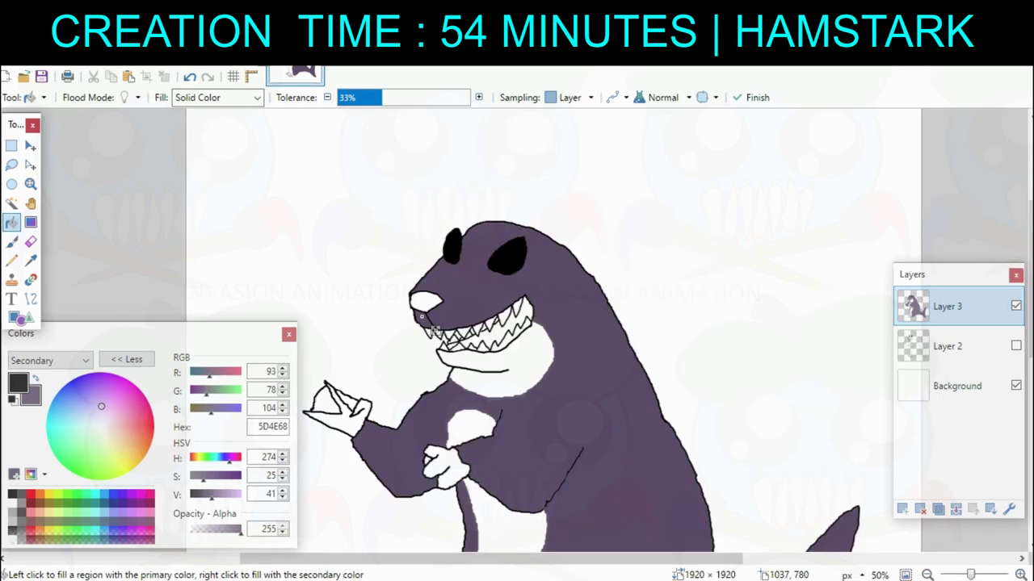
Extend the belly marking's outline down across the far leg and fill that leg with dark purple 5D4E68 at 42% tolerance.
scroll(435, 330, "down", 8)
key("b")
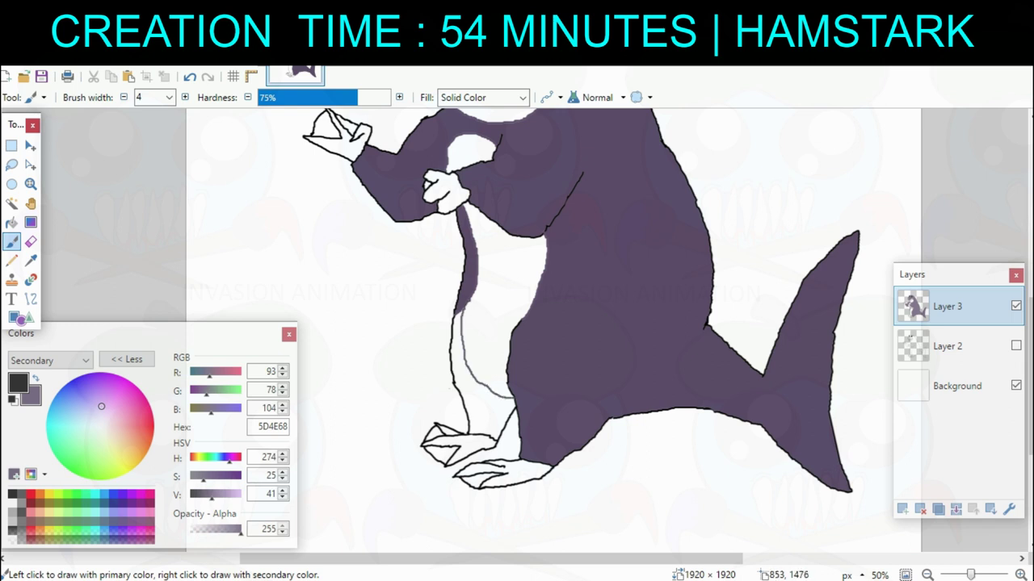
key("f")
right_click(469, 407)
left_click_drag(502, 420, 557, 465)
left_click_drag(390, 98, 394, 97)
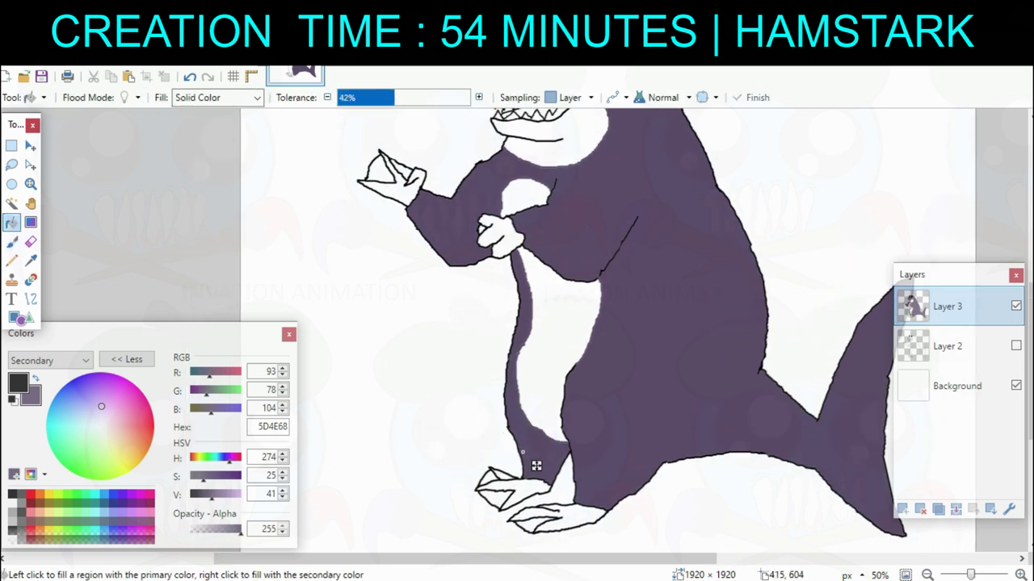
Lighten the secondary colour to BC9ED3 and fill the chin, throat, chest and belly markings with it at 46% tolerance.
scroll(189, 250, "up", 4)
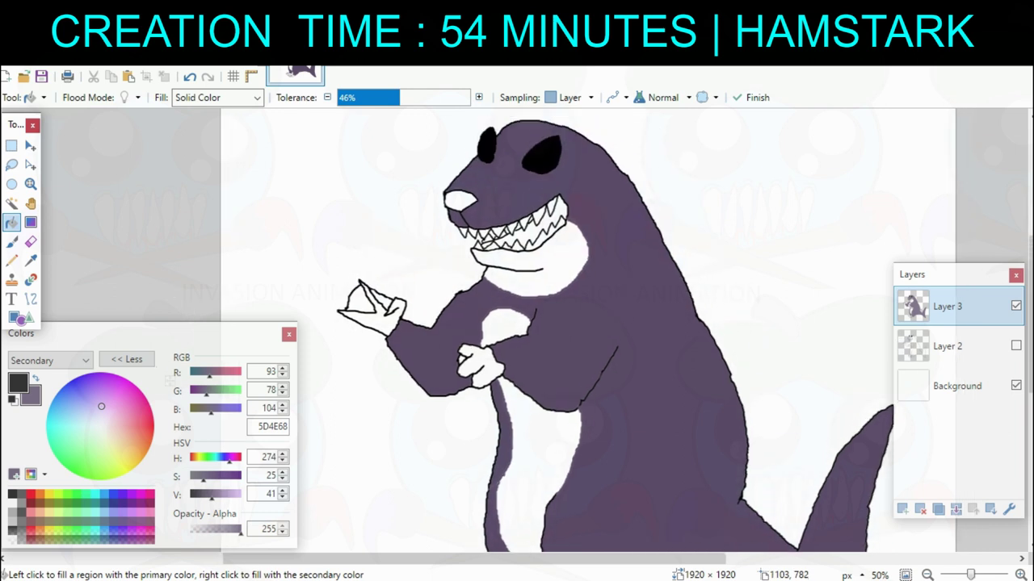
left_click_drag(212, 495, 233, 495)
left_click_drag(584, 341, 538, 305)
right_click(491, 231)
right_click(458, 291)
right_click(501, 407)
left_click_drag(515, 419, 554, 308)
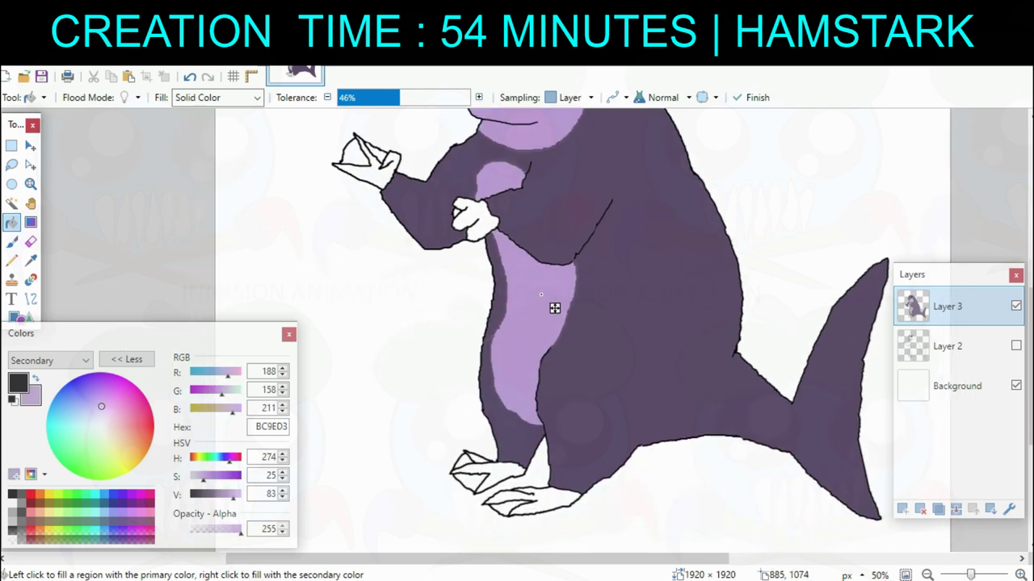
Change the secondary colour to mauve BA7CAD and fill the creature's lower hand with it.
scroll(554, 308, "up", 5)
scroll(555, 308, "left", 2)
left_click(115, 407)
right_click(539, 359)
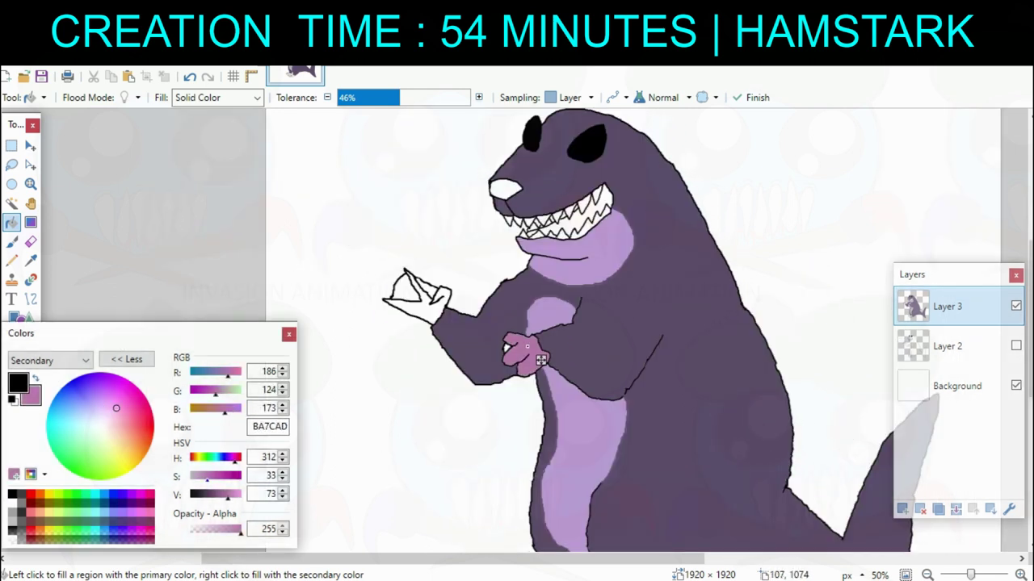
Lighten the secondary colour to C685B9 and fill the creature's raised hand and both feet with it.
left_click_drag(227, 495, 231, 495)
right_click(427, 308)
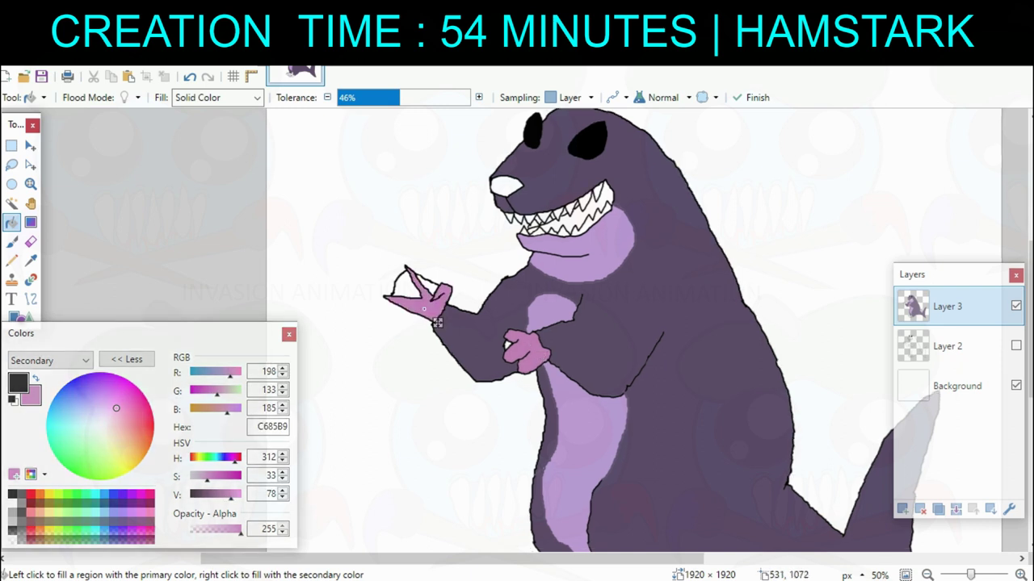
left_click_drag(469, 407, 368, 163)
right_click(501, 391)
right_click(448, 356)
right_click(430, 349)
right_click(417, 372)
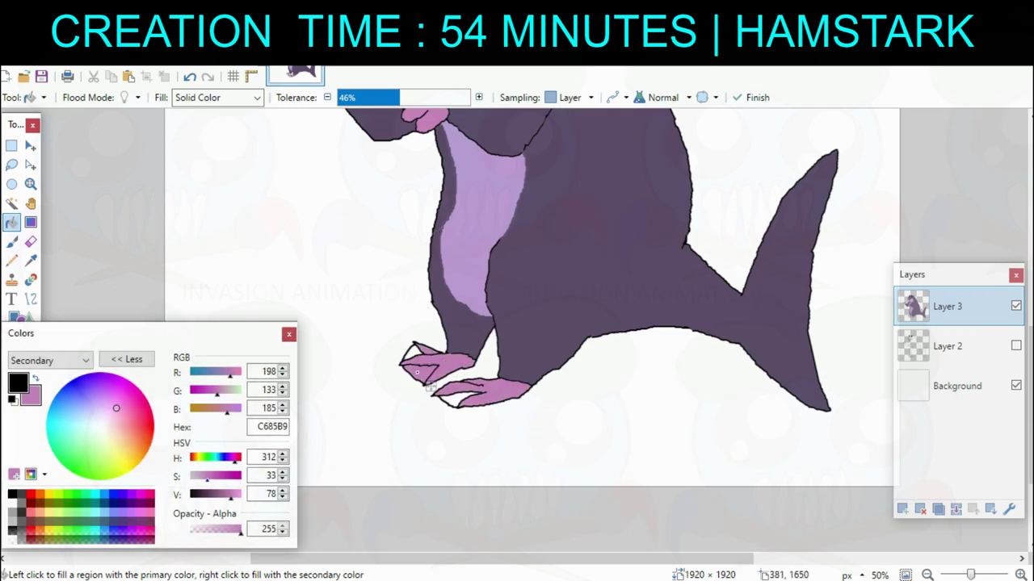
Set the secondary colour to light pink EFB3E3 and fill the remaining white sections of both feet.
left_click_drag(231, 495, 203, 476)
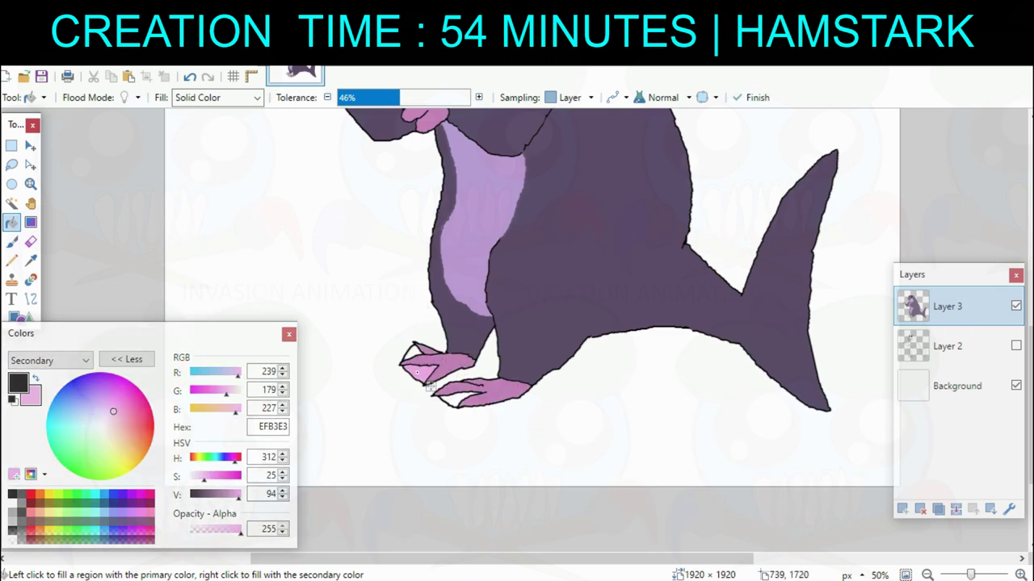
right_click(457, 399)
right_click(413, 351)
Fill the white gaps in both hands and the nose with light pink EFB3E3.
left_click_drag(450, 218, 470, 354)
scroll(445, 499, "up", 5)
scroll(445, 499, "left", 2)
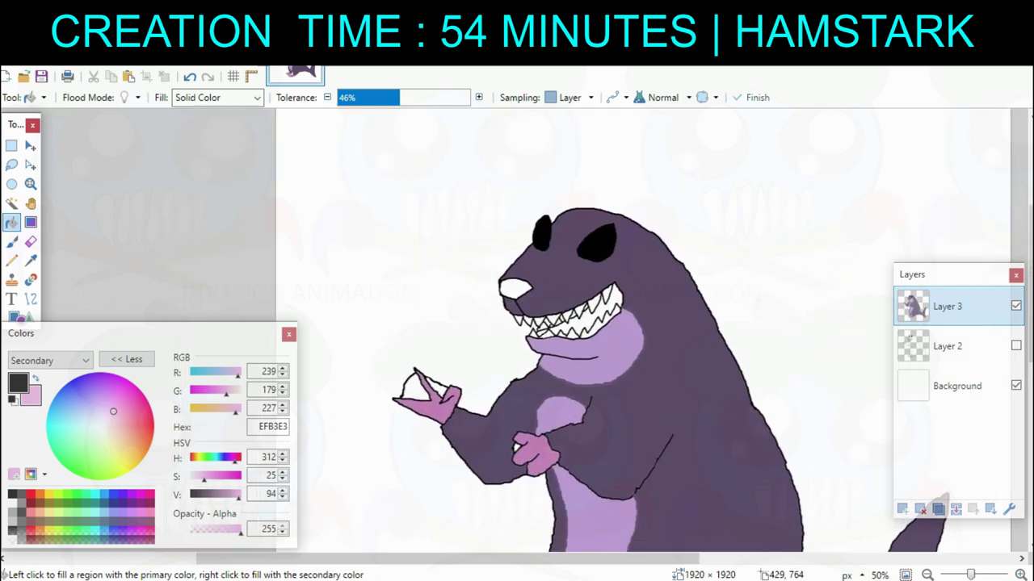
right_click(424, 394)
key("ctrl+z")
right_click(516, 449)
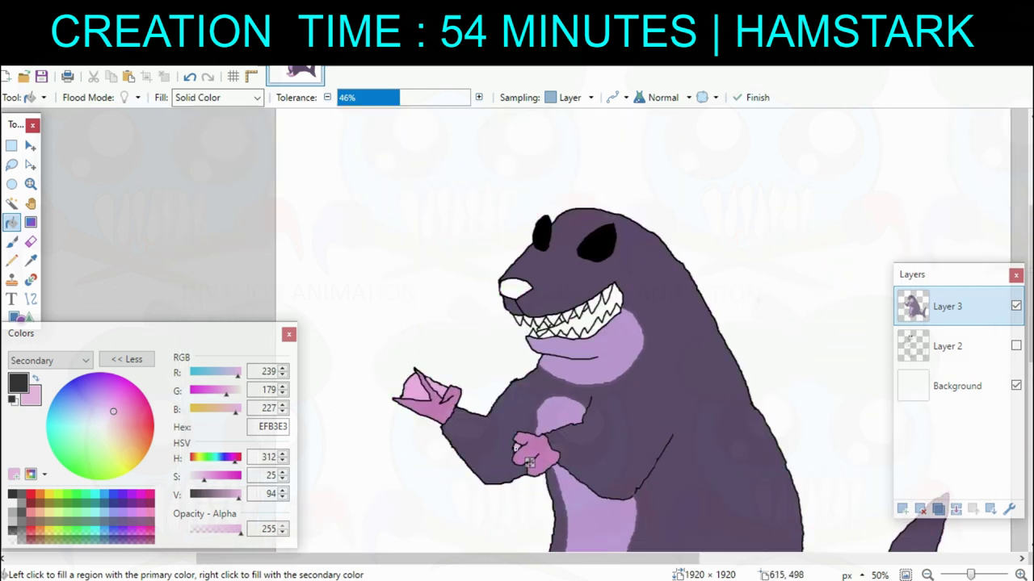
right_click(510, 287)
Fill the mouth interior between the teeth with dark plum 6B2F5F.
left_click_drag(535, 371, 480, 337)
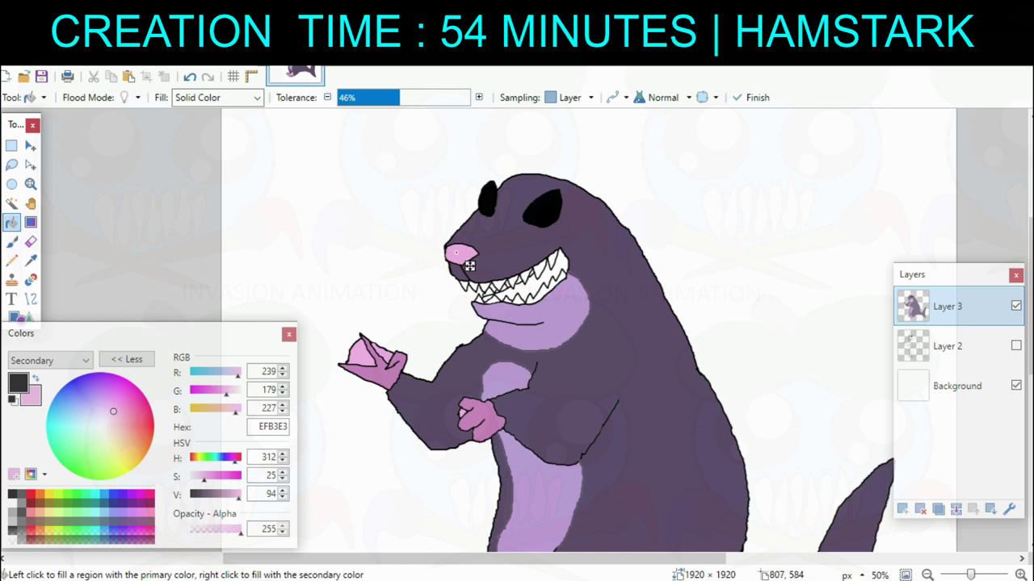
right_click(530, 286)
left_click_drag(238, 495, 212, 496)
left_click(220, 476)
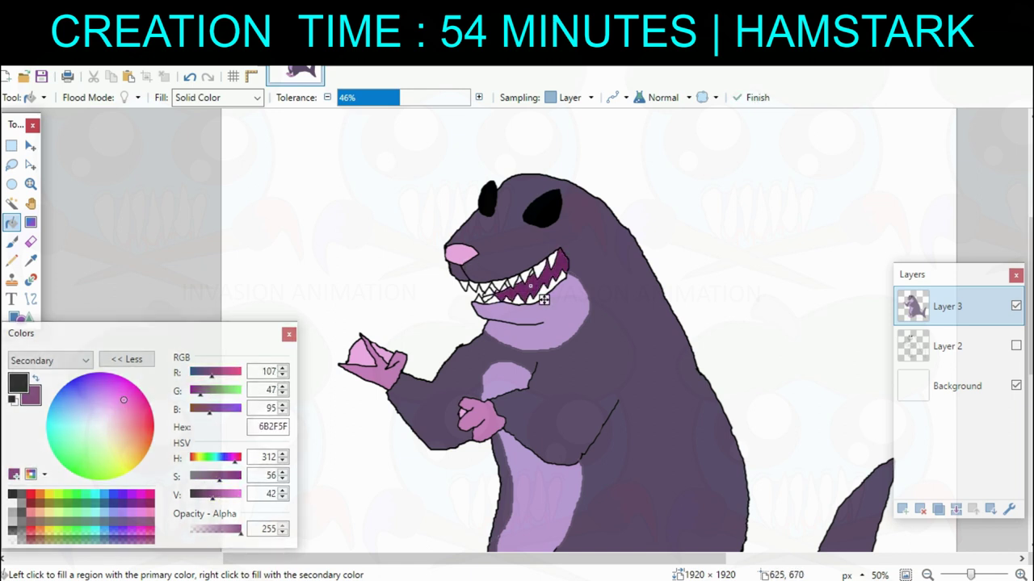
right_click(487, 299)
left_click_drag(673, 319, 799, 348)
left_click(272, 235)
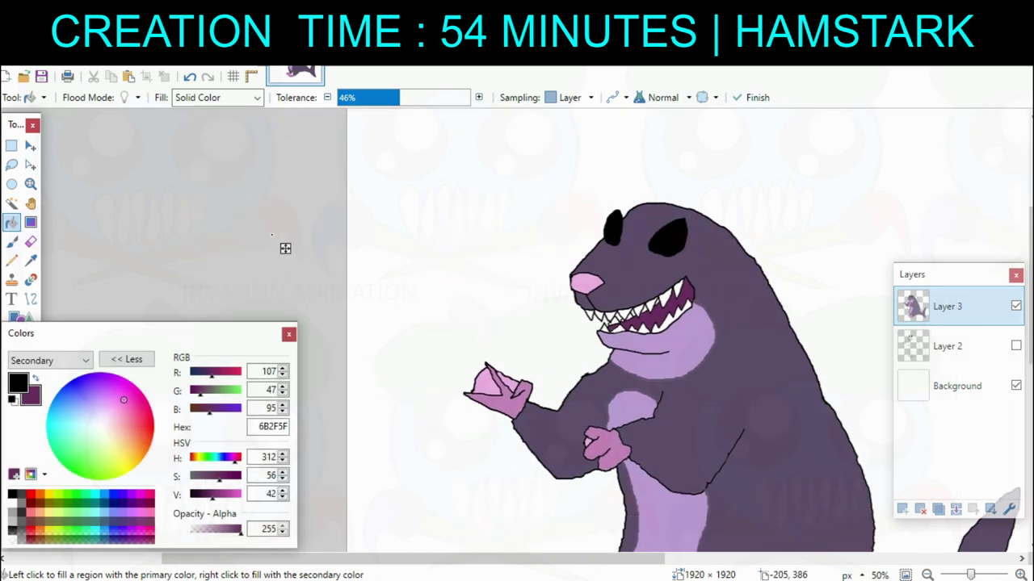
Set the secondary colour to dark blue 05256B and fill the Background layer with it.
scroll(285, 248, "down", 3)
scroll(352, 233, "down", 2)
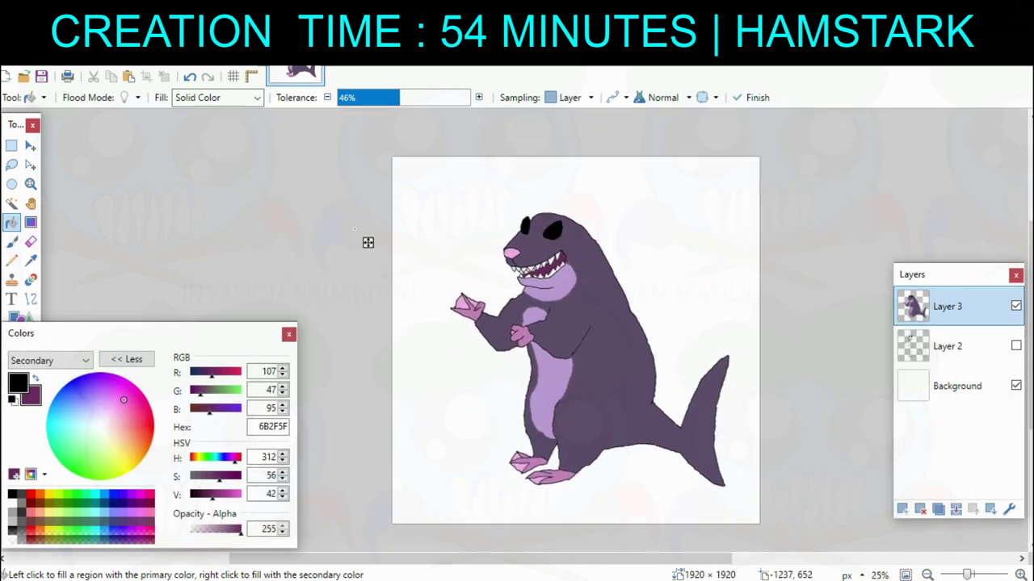
left_click_drag(73, 403, 61, 393)
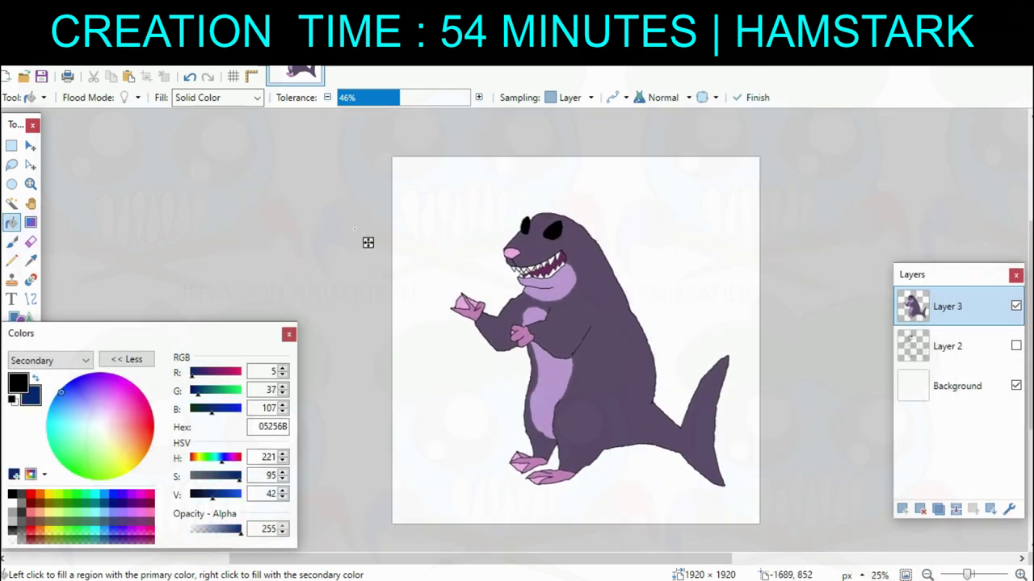
right_click(434, 387)
key("ctrl+z")
left_click(957, 386)
right_click(618, 463)
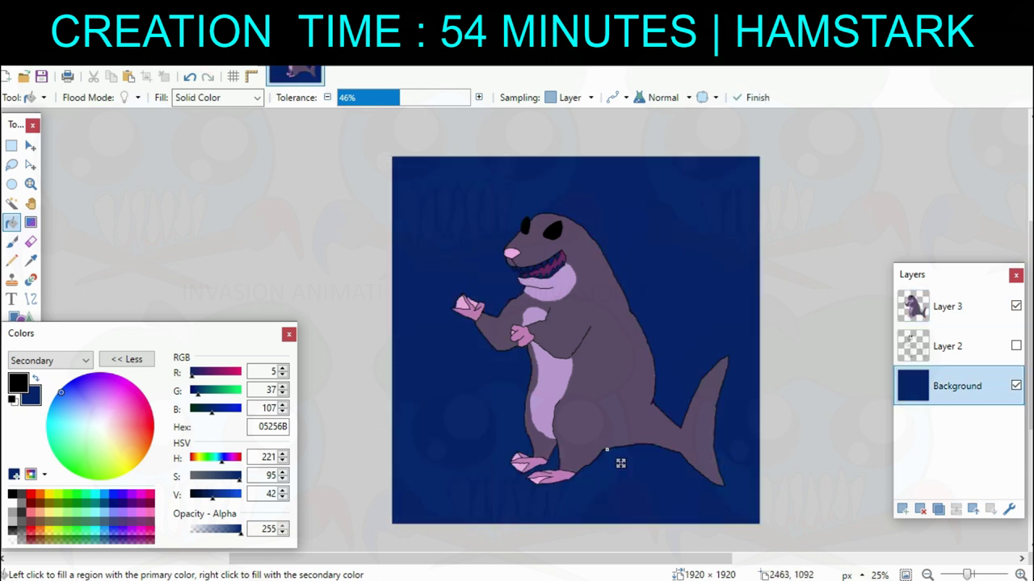
On Layer 3, set the secondary colour to white FFFFFF and fill the creature's lower teeth with it.
left_click(947, 306)
left_click(1020, 575)
left_click(1020, 575)
left_click(1020, 574)
left_click(1020, 575)
scroll(517, 339, "up", 3)
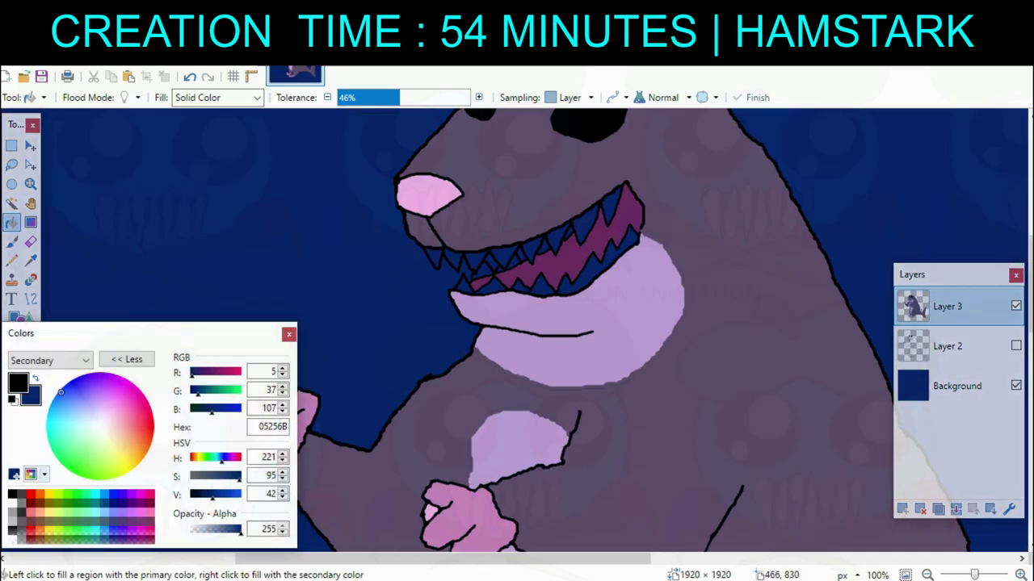
left_click(13, 503)
scroll(516, 339, "up", 1)
right_click(566, 345)
right_click(532, 348)
right_click(488, 346)
right_click(455, 348)
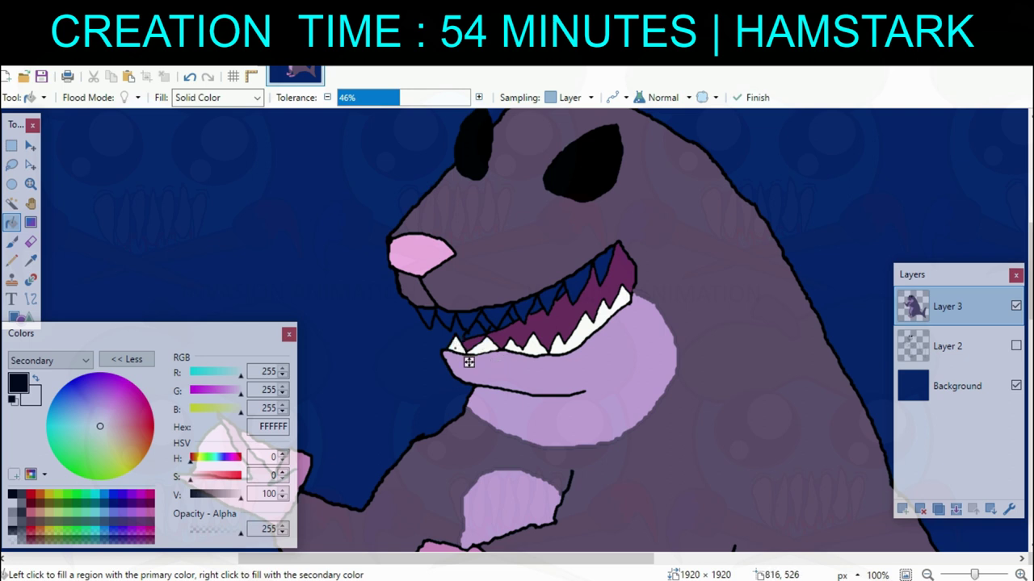
Fill the main teeth of the upper row with white, from the mouth's back corner to the front.
right_click(602, 259)
right_click(568, 284)
right_click(547, 302)
right_click(516, 310)
right_click(497, 309)
right_click(467, 315)
right_click(444, 315)
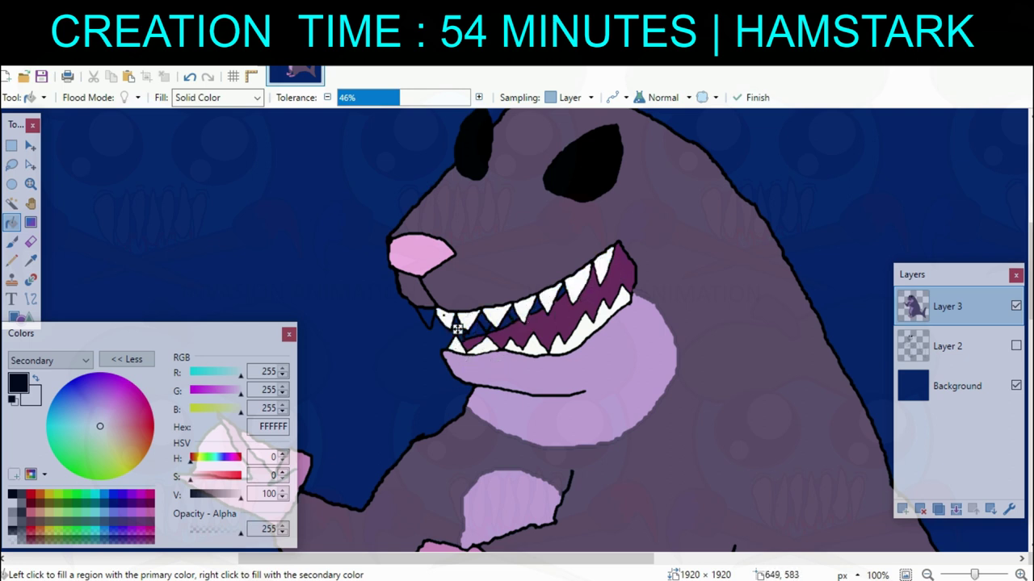
right_click(427, 315)
Fill the small leftover sections among the upper teeth with white, undoing any fill that spreads into the outline.
left_click_drag(523, 325, 539, 352)
right_click(517, 361)
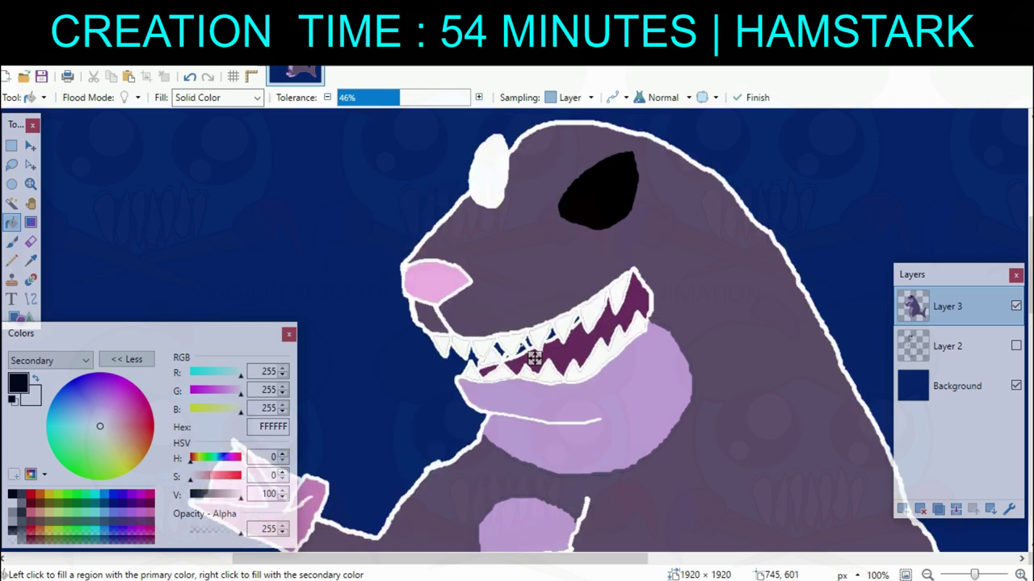
key("ctrl+z")
right_click(521, 347)
right_click(553, 332)
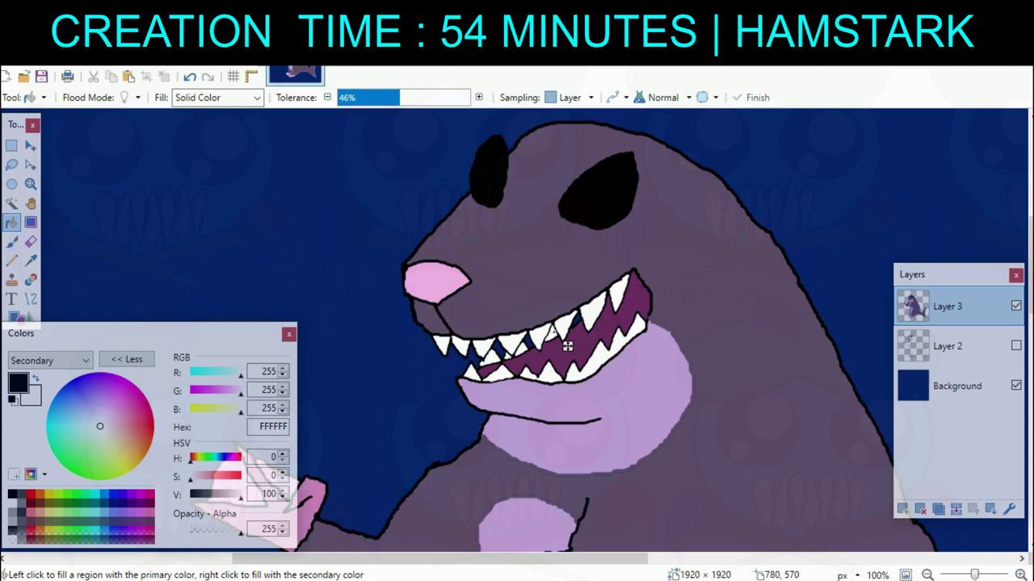
right_click(574, 319)
Draw a straight horizontal line across the full Background layer behind the creature's lower body, with brush width 6.
mouse_move(588, 334)
left_mouse_down()
mouse_move(530, 370)
mouse_move(776, 352)
mouse_move(711, 221)
left_mouse_up()
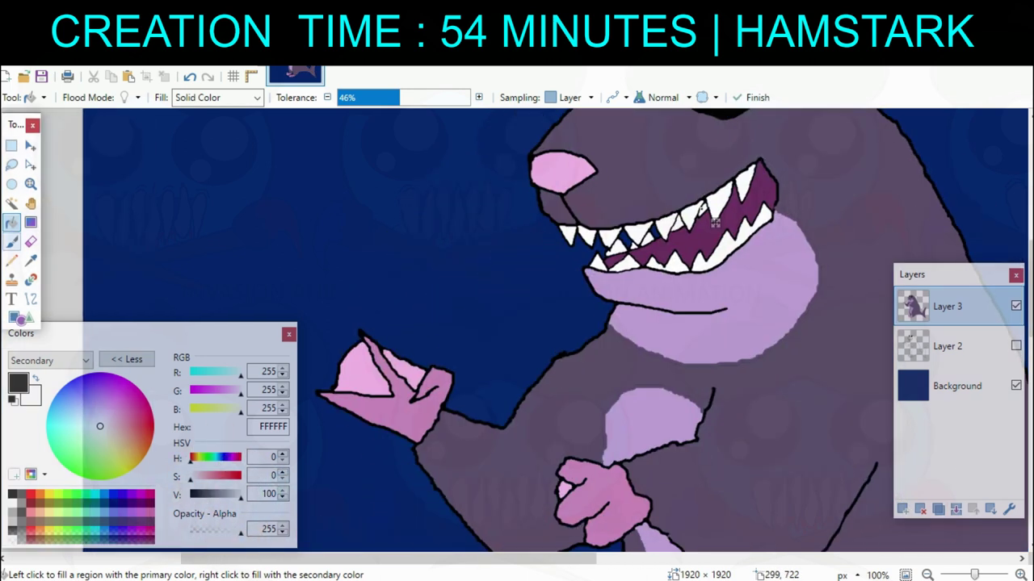
left_click(12, 241)
scroll(638, 371, "down", 3)
left_click_drag(724, 404, 618, 314)
left_click(957, 386)
left_click(30, 299)
left_click_drag(578, 382, 536, 319)
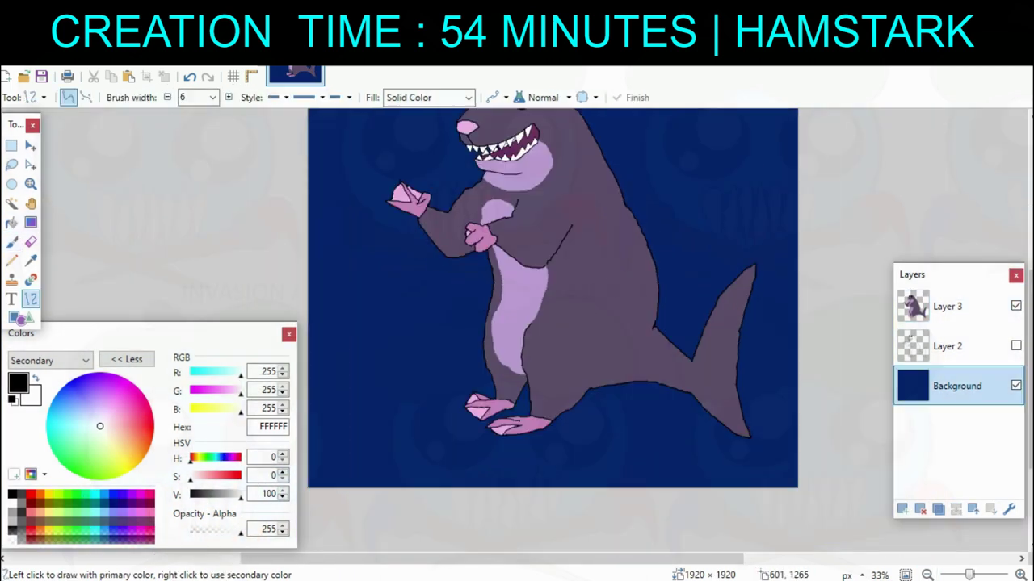
mouse_move(313, 341)
left_mouse_down()
mouse_move(844, 323)
mouse_move(848, 332)
left_mouse_up()
left_click_drag(729, 402, 655, 491)
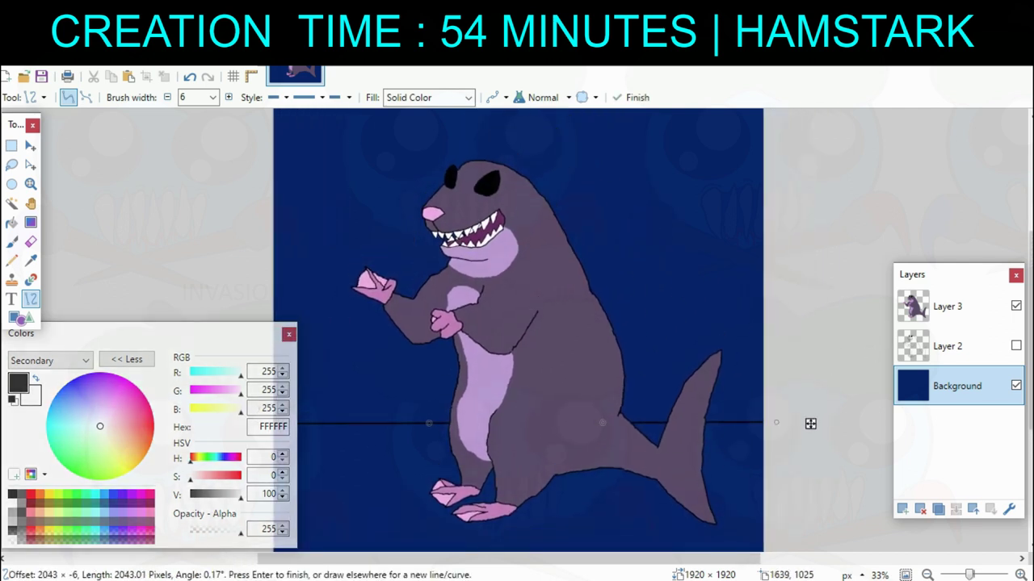
key("Return")
Undo the horizontal line drawn across the background.
left_click_drag(717, 310, 739, 280)
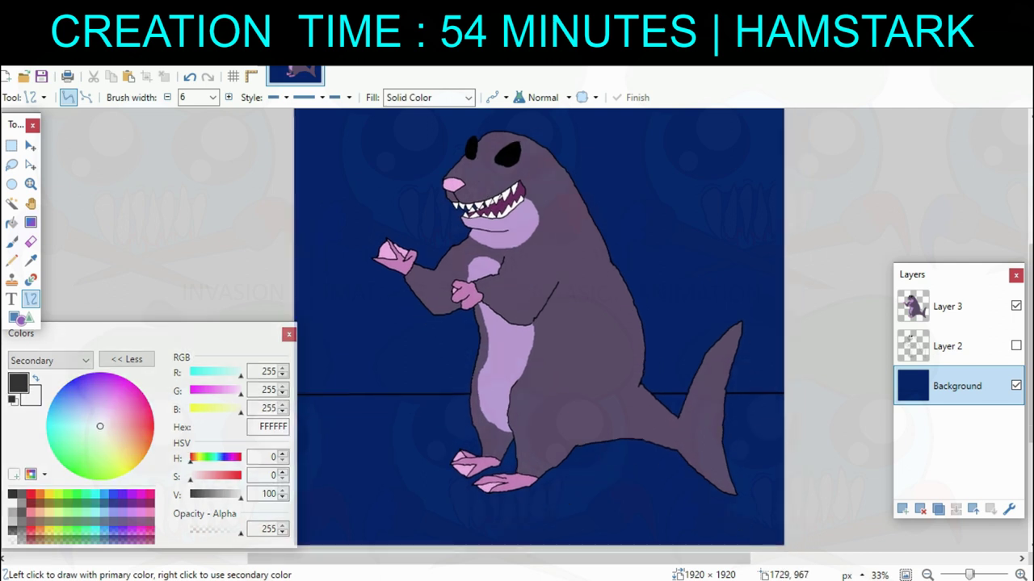
key("ctrl+z")
key("ctrl+y")
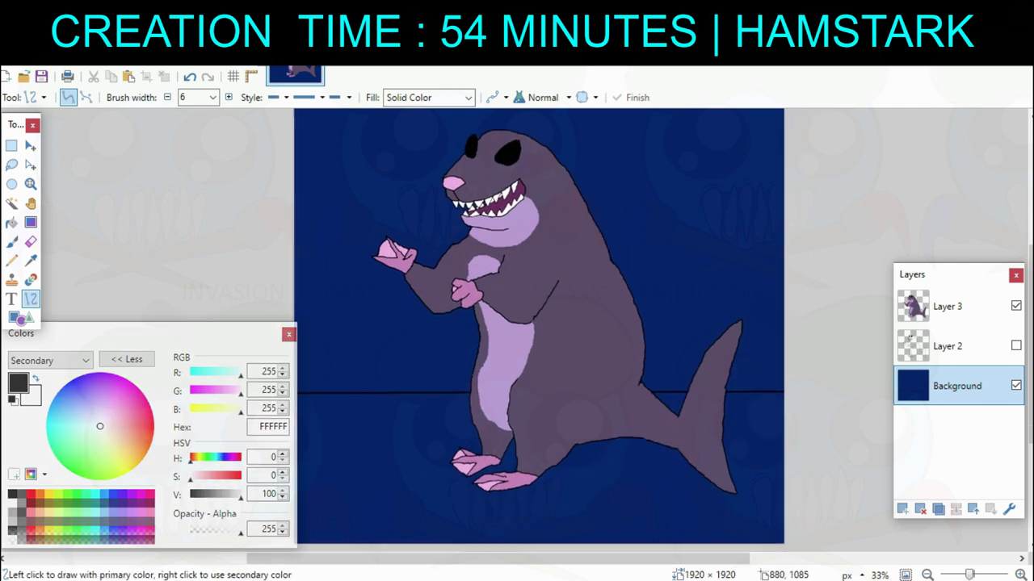
left_click_drag(518, 332, 557, 284)
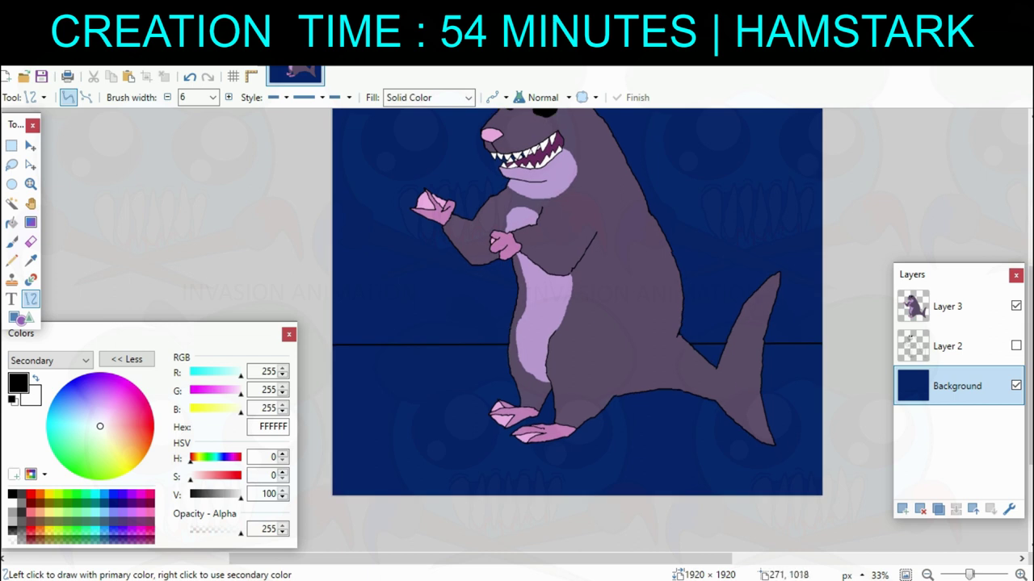
key("ctrl+z")
key("ctrl+z")
Paint a jagged black grass horizon on the Background layer on both sides of the creature, with brush width 6.
key("b")
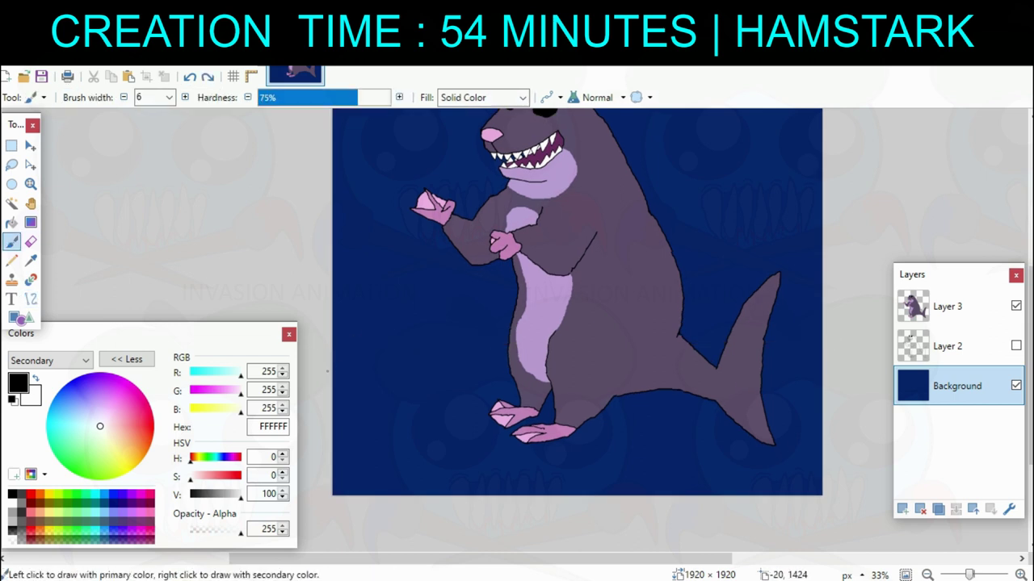
left_click_drag(366, 351, 408, 364)
mouse_move(428, 326)
left_mouse_down()
mouse_move(451, 355)
mouse_move(459, 344)
mouse_move(507, 360)
left_mouse_up()
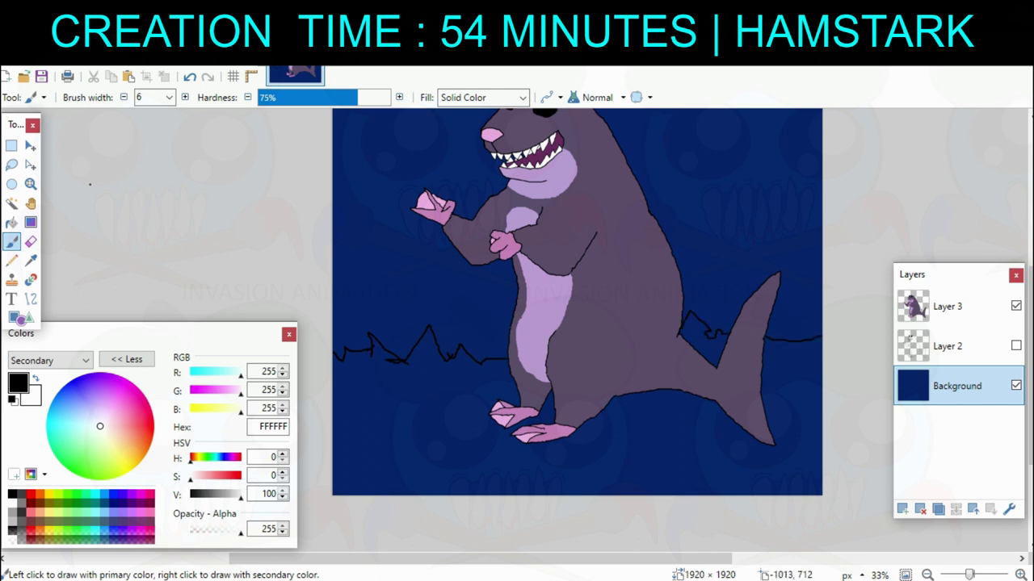
Set the secondary colour to a darkened yellow and fill the ground below the jagged horizon with it.
left_click(50, 494)
mouse_move(239, 494)
left_mouse_down()
mouse_move(223, 495)
mouse_move(231, 476)
mouse_move(215, 494)
left_mouse_up()
left_click(12, 223)
right_click(393, 418)
Draw angular straw outlines across the ground in dark olive 77681A with the brush width reduced to 4.
left_click(11, 242)
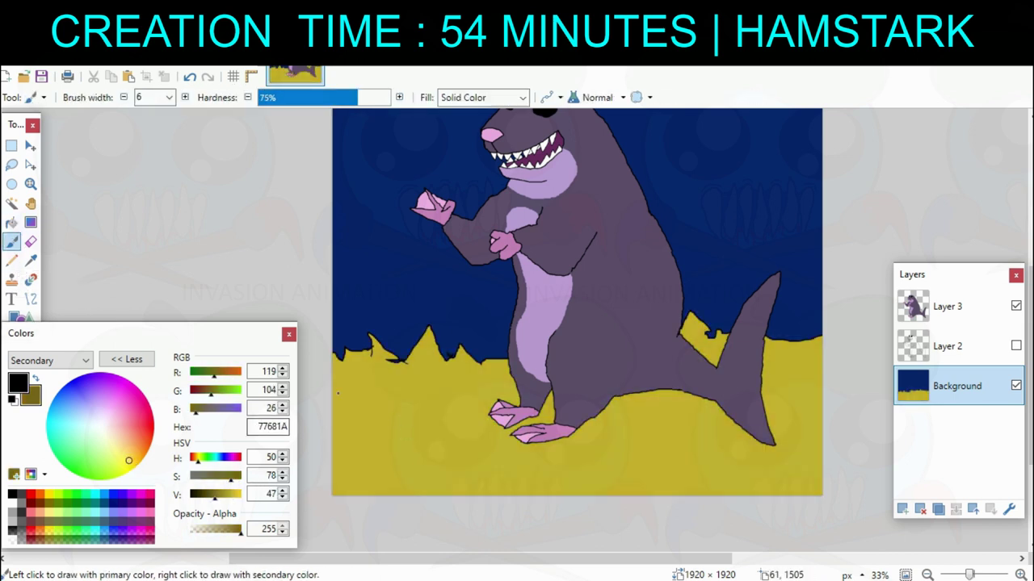
key("bracketleft")
key("bracketleft")
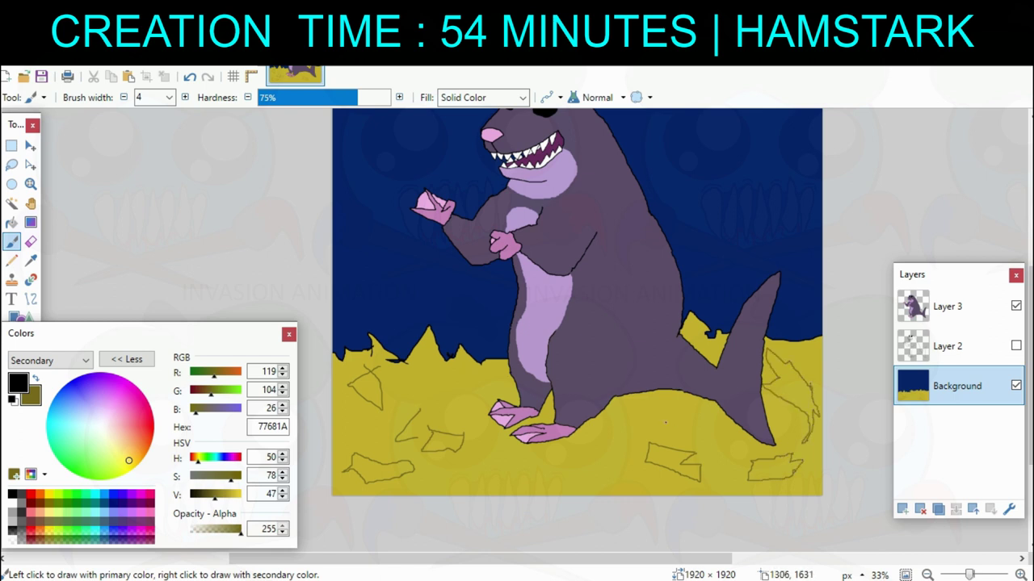
left_click_drag(613, 448, 603, 459)
left_click_drag(649, 444, 671, 420)
On Layer 3, erase small grass-shaped notches along the undersides of both feet, with eraser width 4.
scroll(679, 429, "up", 3)
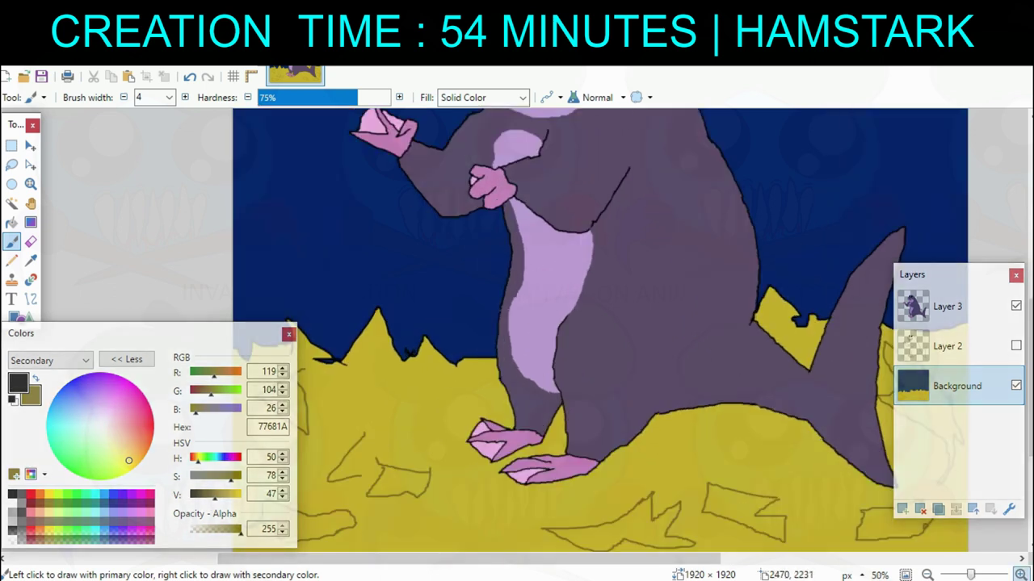
key("alt+Page_Up")
key("alt+Page_Up")
scroll(616, 385, "down", 1)
left_click(30, 242)
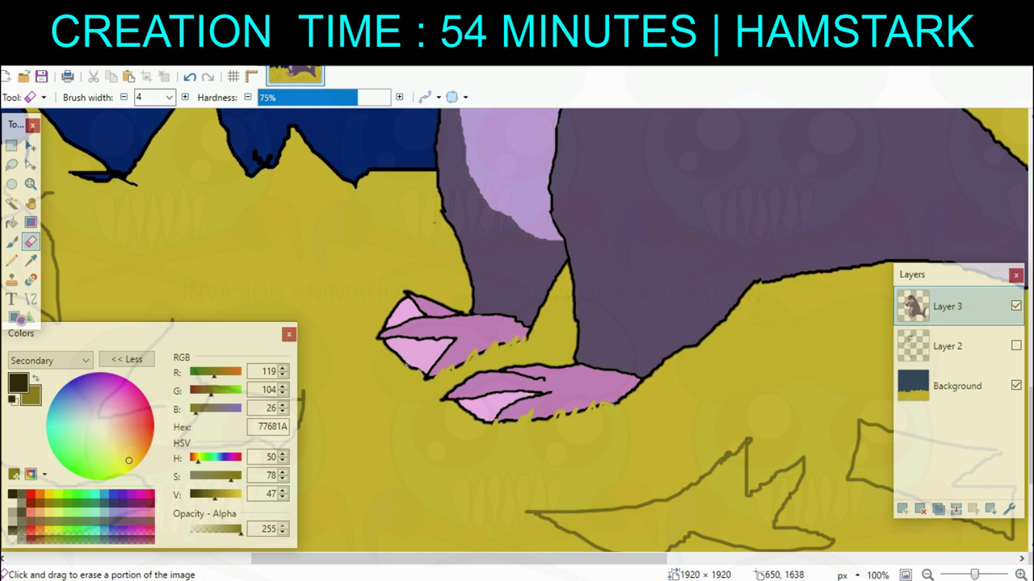
left_click_drag(466, 407, 435, 352)
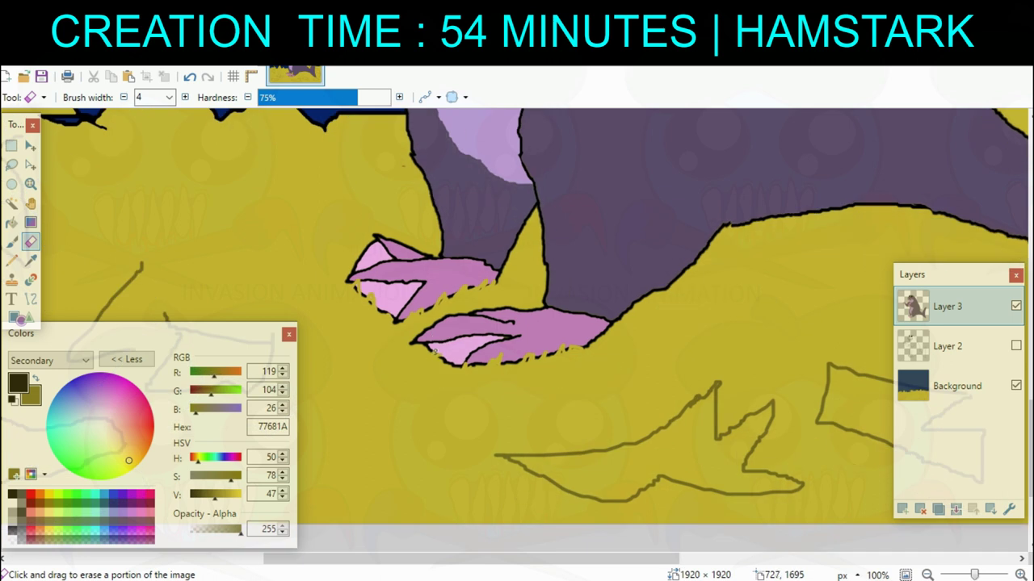
scroll(727, 414, "down", 2)
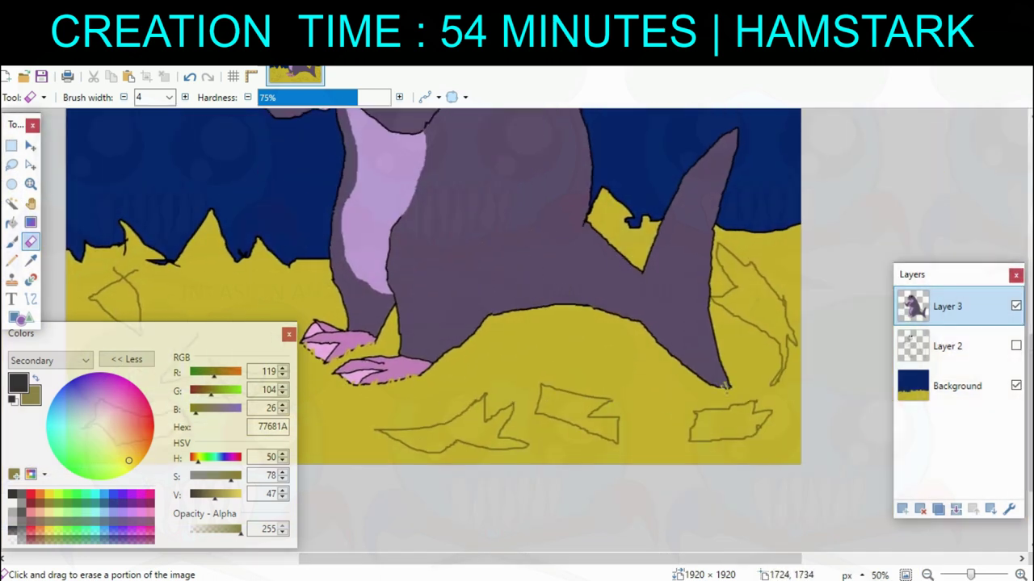
scroll(433, 286, "down", 2)
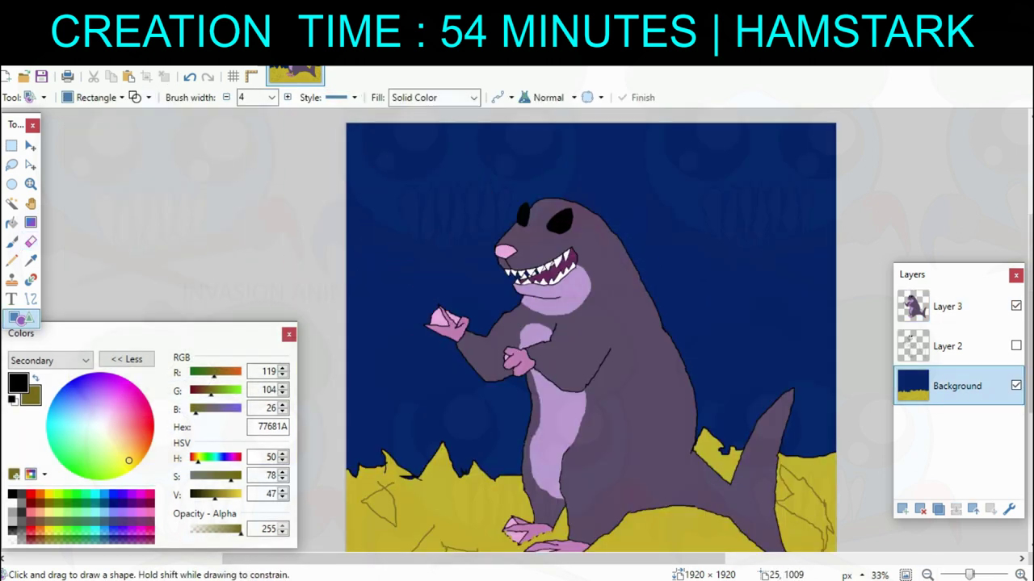
Draw three wide, thin rectangle outlines across the blue area of the Background layer, with line width 4.
left_click_drag(323, 357, 847, 382)
left_click(468, 348)
left_click_drag(344, 277, 879, 303)
left_click(729, 216)
left_click_drag(362, 151, 877, 182)
Fill the lowest outlined band on the Background layer with a reflected gradient of light grey AFAFAF and dark grey 404040.
left_click(12, 203)
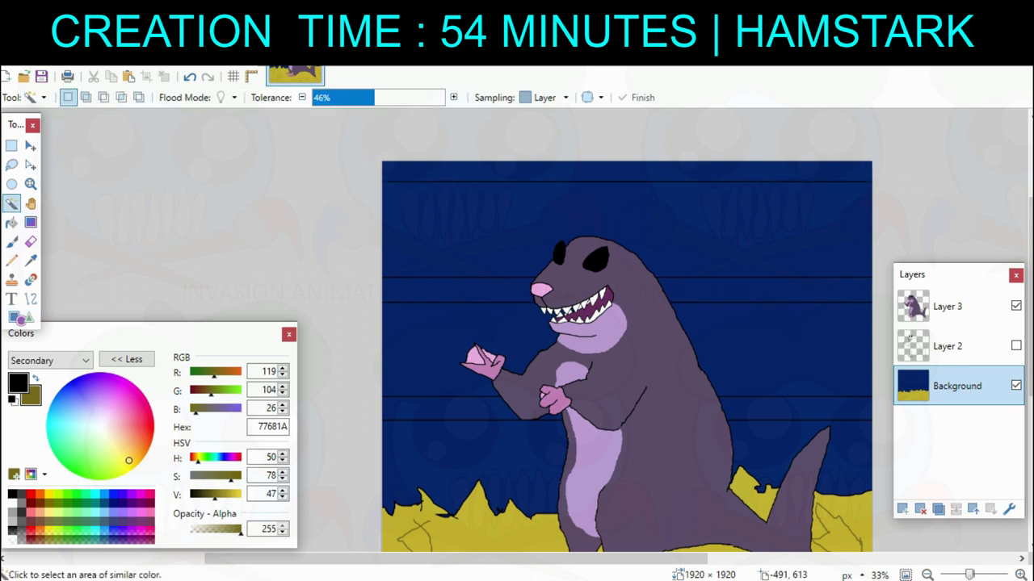
left_click(412, 416)
left_click(22, 503)
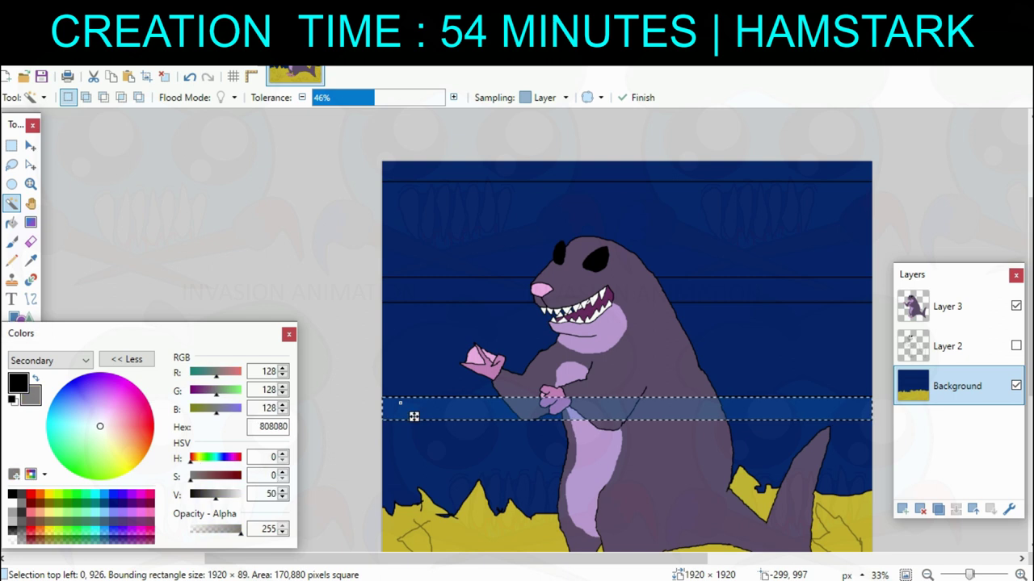
left_click(18, 383)
left_click(22, 494)
left_click(22, 503)
left_click(13, 512)
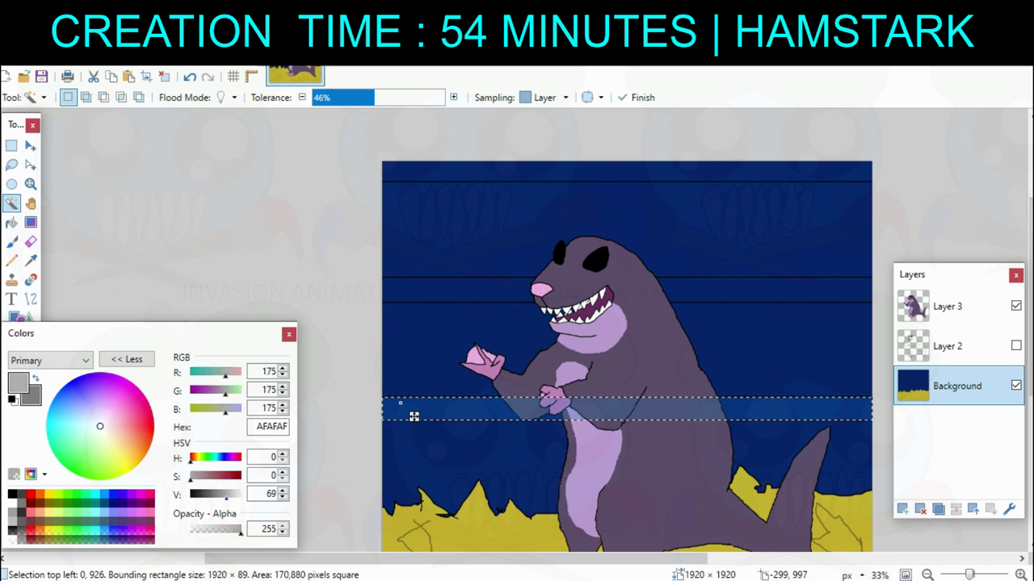
left_click(34, 398)
left_click(21, 494)
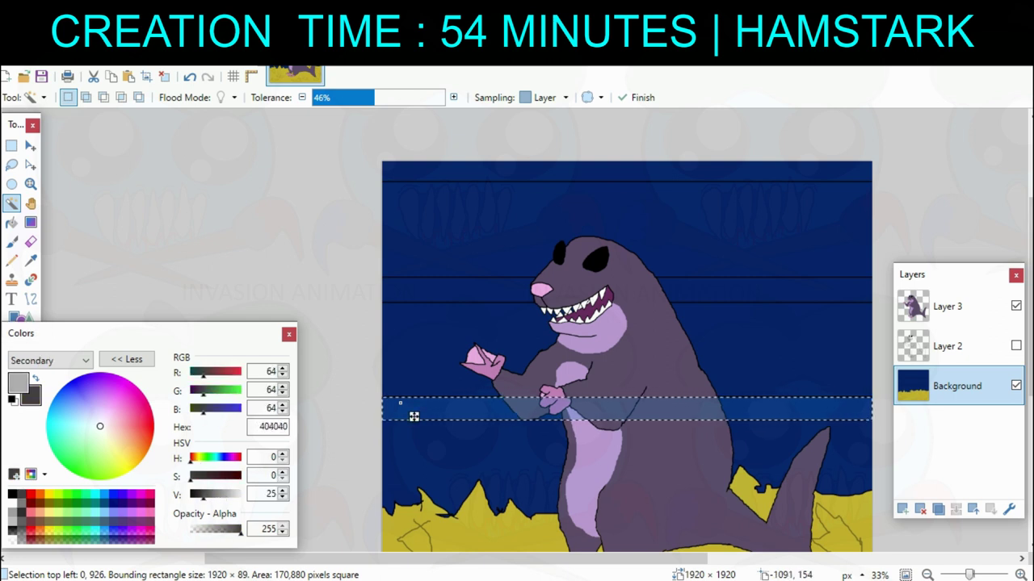
key("g")
left_click_drag(471, 409, 466, 451)
left_click_drag(473, 452, 471, 459)
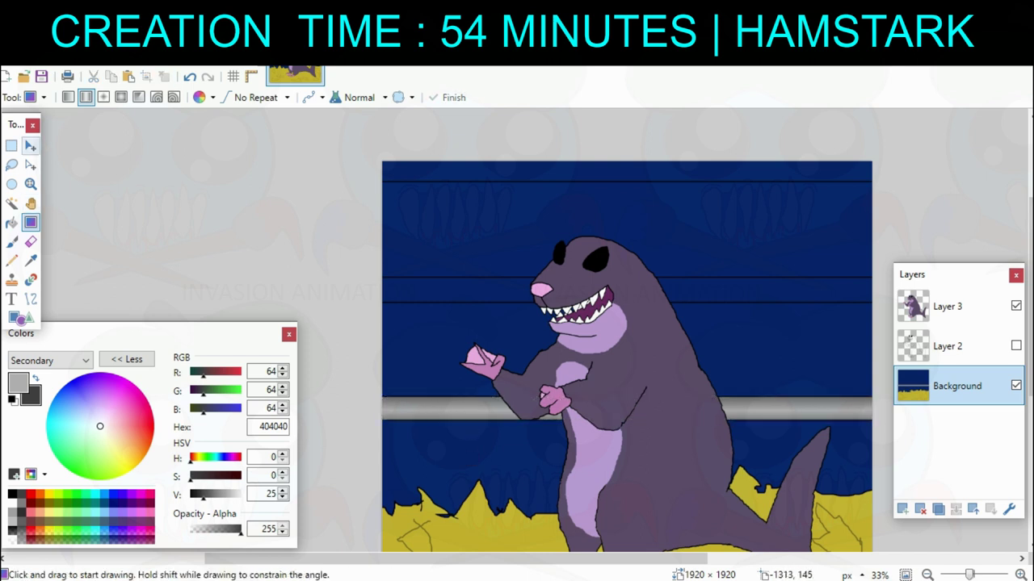
Copy the grey gradient band and place the copies over the middle and top band outlines.
left_click(12, 145)
left_click_drag(377, 379, 891, 315)
key("m")
left_click_drag(791, 293, 801, 293)
left_click_drag(872, 289, 875, 288)
key("ctrl+v")
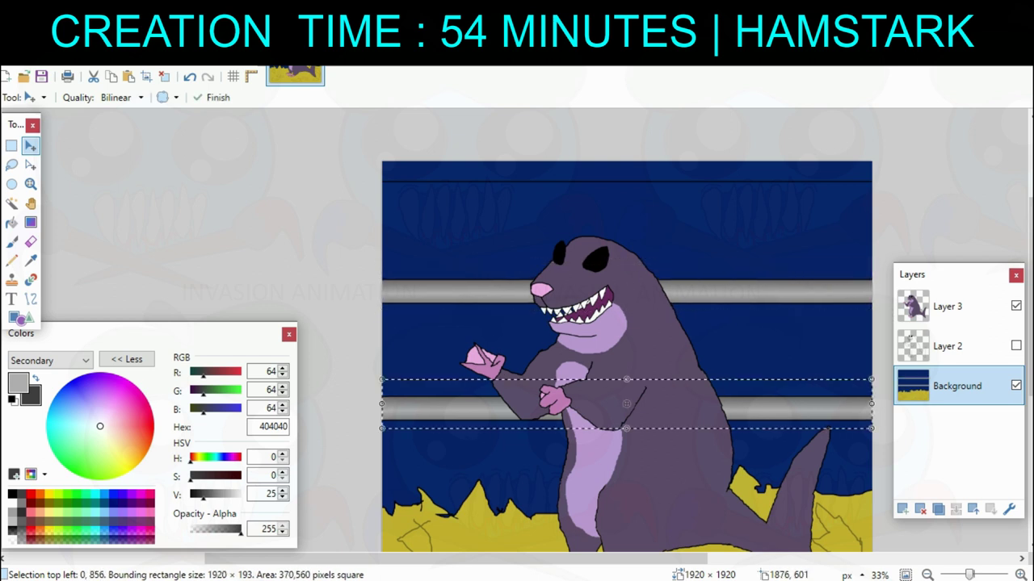
left_click_drag(744, 408, 761, 172)
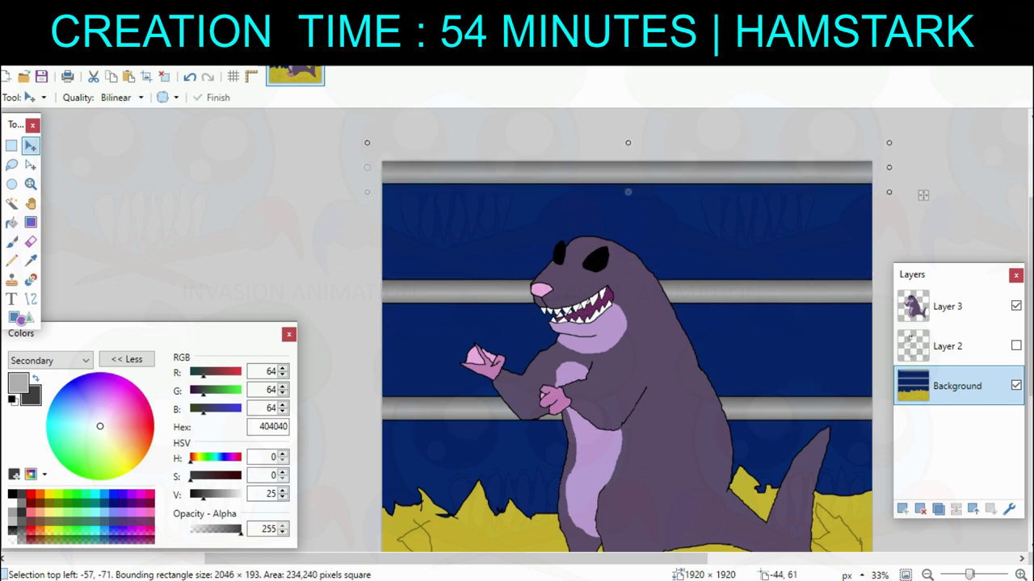
key("ctrl+d")
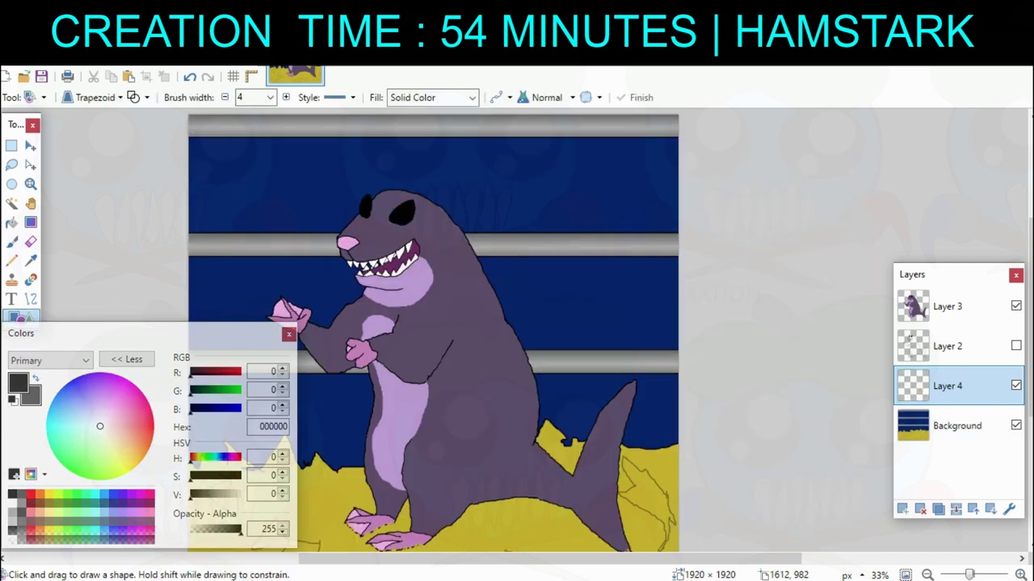
On Layer 4, draw an inverted black trapezoid outline about 805 × 155 px beside the creature's back, running off the canvas edge.
left_click_drag(542, 330, 781, 369)
left_click_drag(645, 329, 644, 401)
left_click_drag(664, 390, 656, 333)
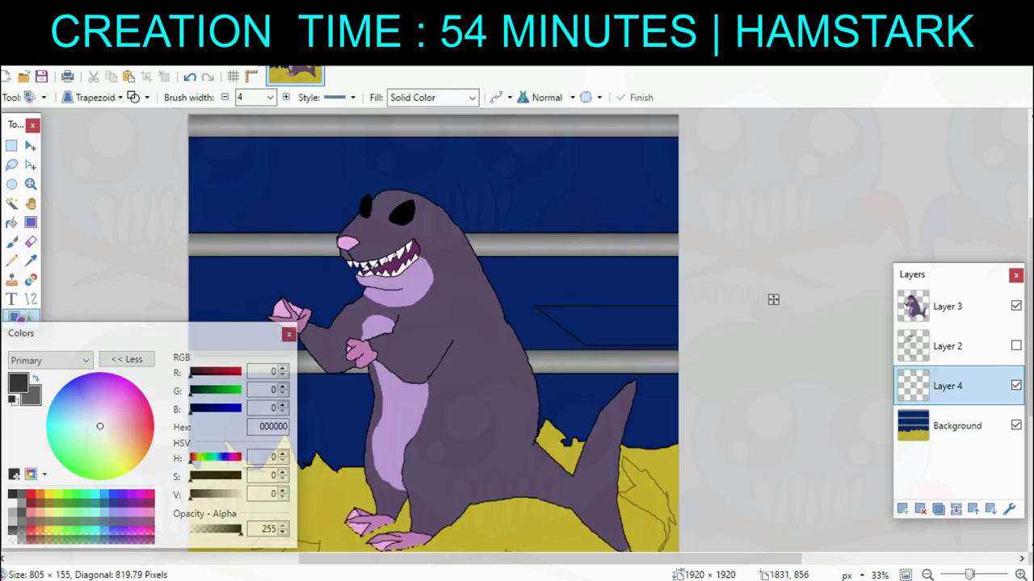
left_click_drag(773, 299, 773, 300)
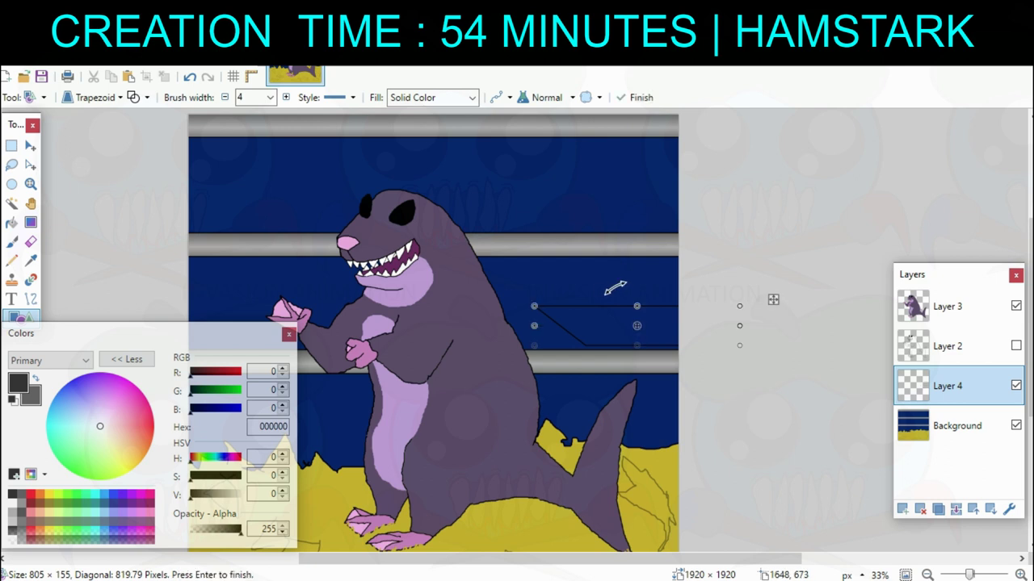
Draw a tall black rectangle outline rising from the trapezoid's upper edge past the top of the canvas.
left_click(91, 97)
left_click(74, 134)
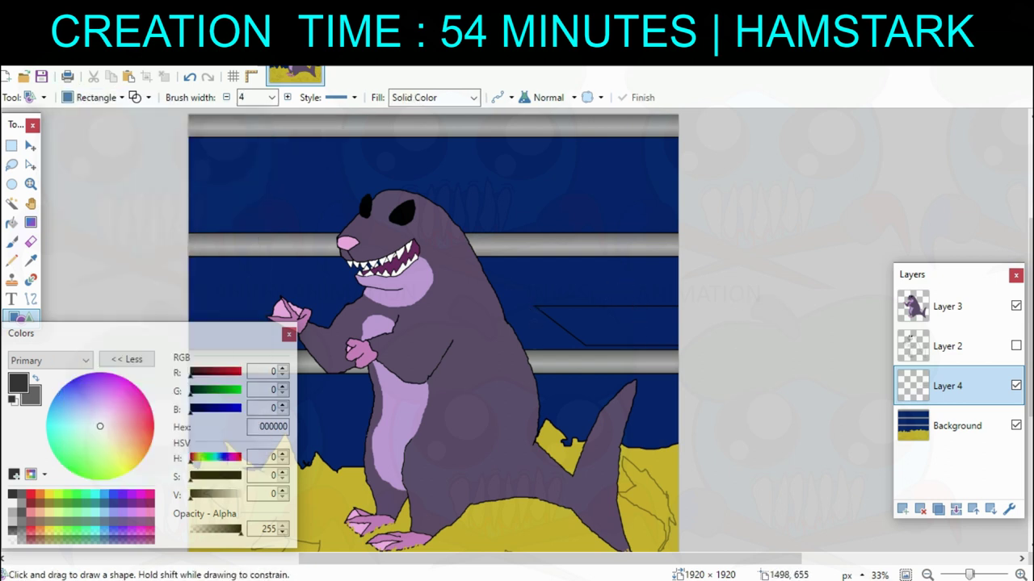
mouse_move(569, 306)
left_mouse_down()
mouse_move(632, 121)
mouse_move(712, 112)
left_mouse_up()
left_click_drag(643, 306, 644, 307)
left_click(643, 348)
Fill the tall rectangle with semi-transparent blue 0094FF at opacity 167 and tolerance 46%.
left_click(104, 495)
left_click(11, 223)
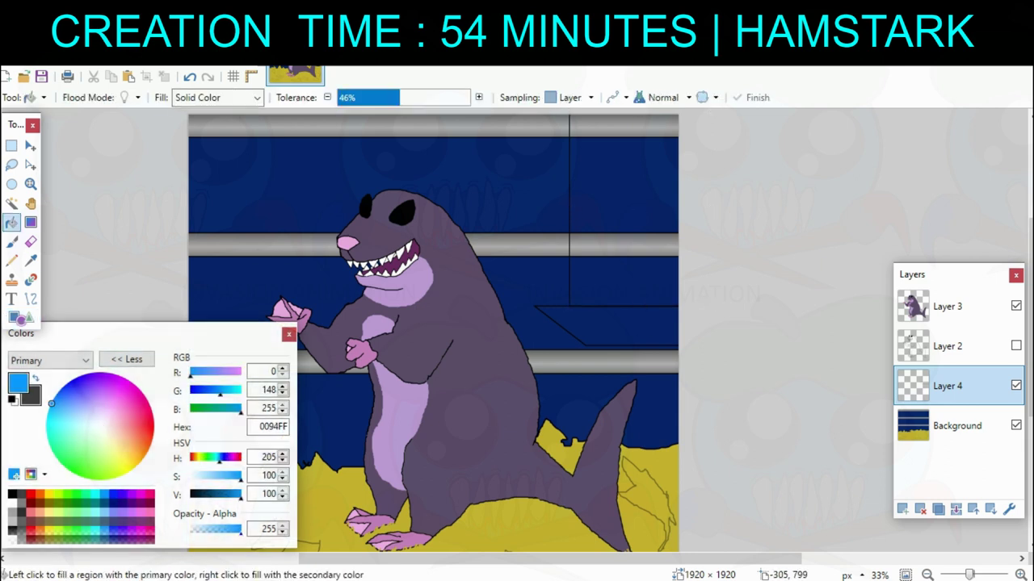
left_click_drag(241, 530, 223, 529)
left_click(634, 245)
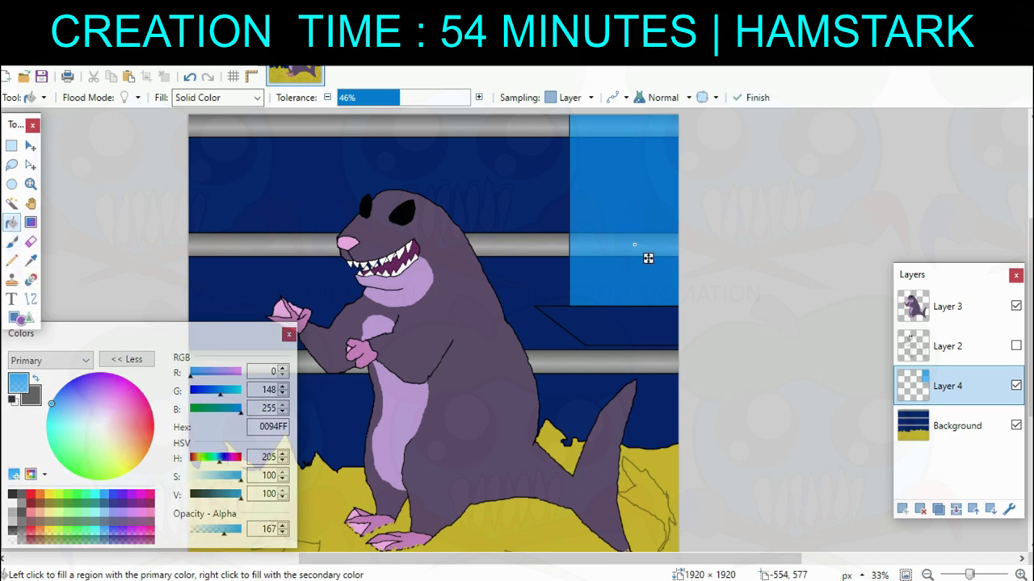
Draw a pale blue 96D3FF bubble about 55 × 58 px with line width 3 in the blue rectangle, and paint highlights inside it.
left_click(20, 318)
left_click(32, 97)
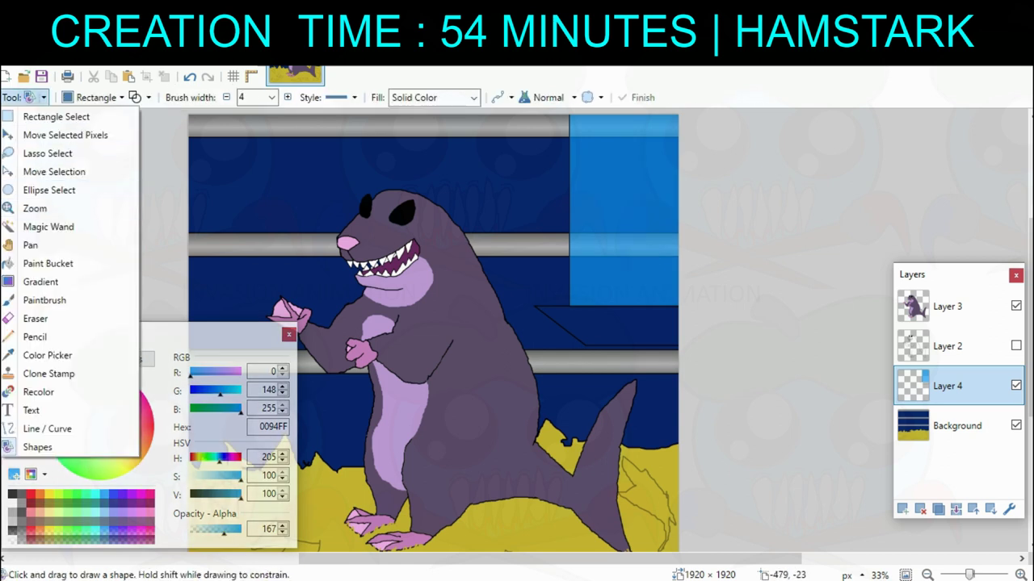
left_click(95, 97)
left_click(124, 134)
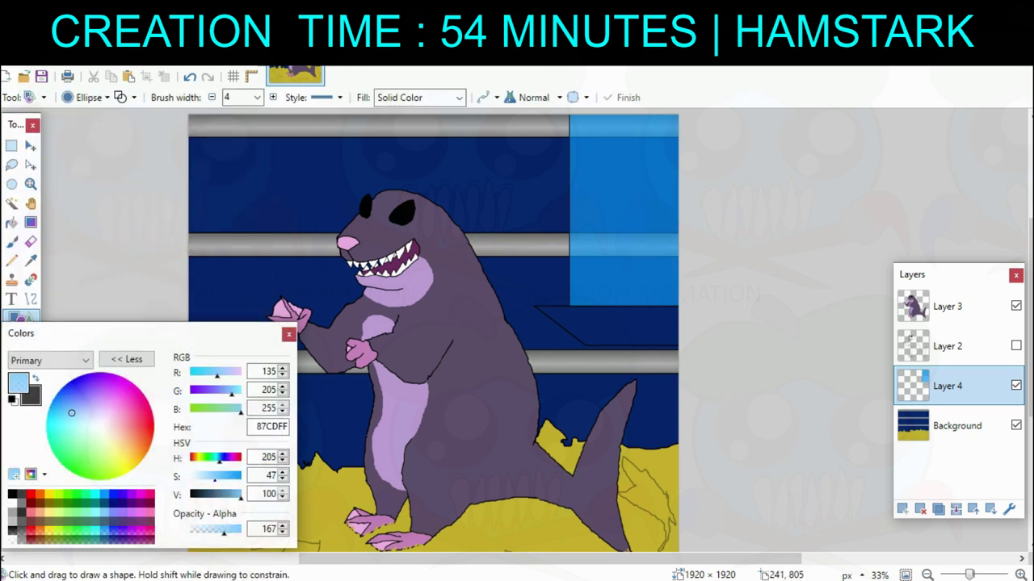
left_click(73, 414)
left_click_drag(581, 269, 596, 284)
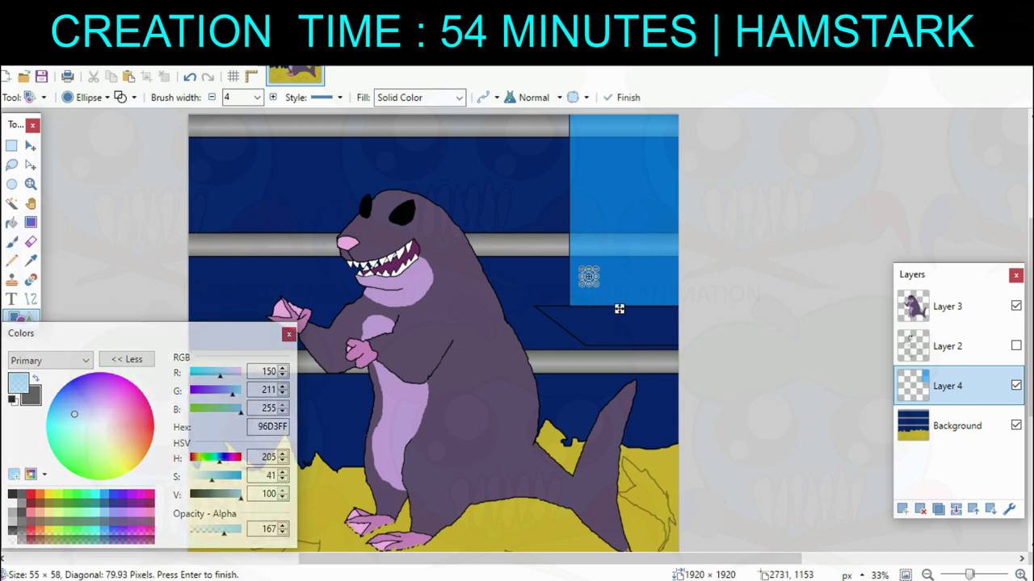
scroll(619, 309, "up", 3)
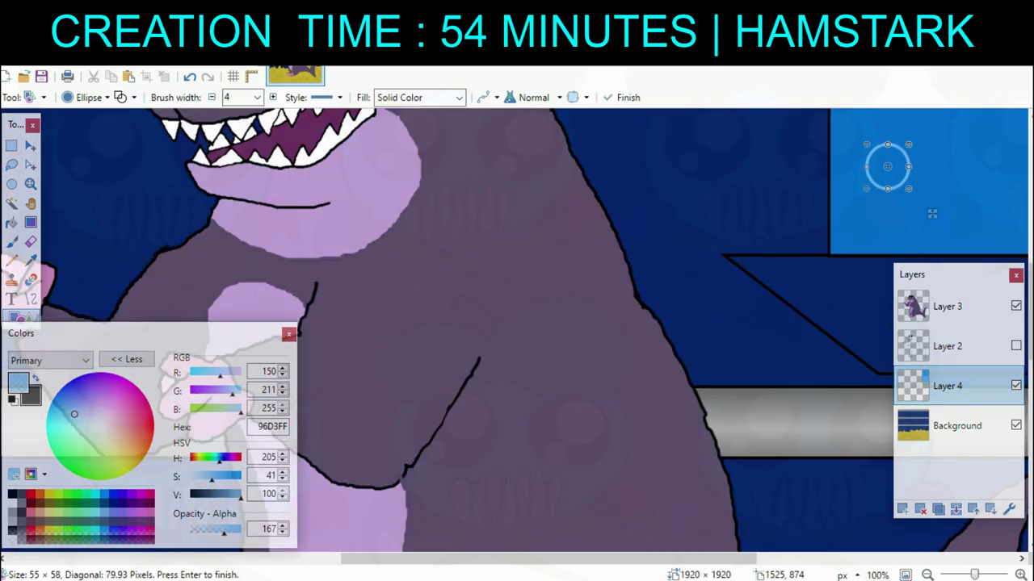
key("[")
scroll(567, 405, "up", 1)
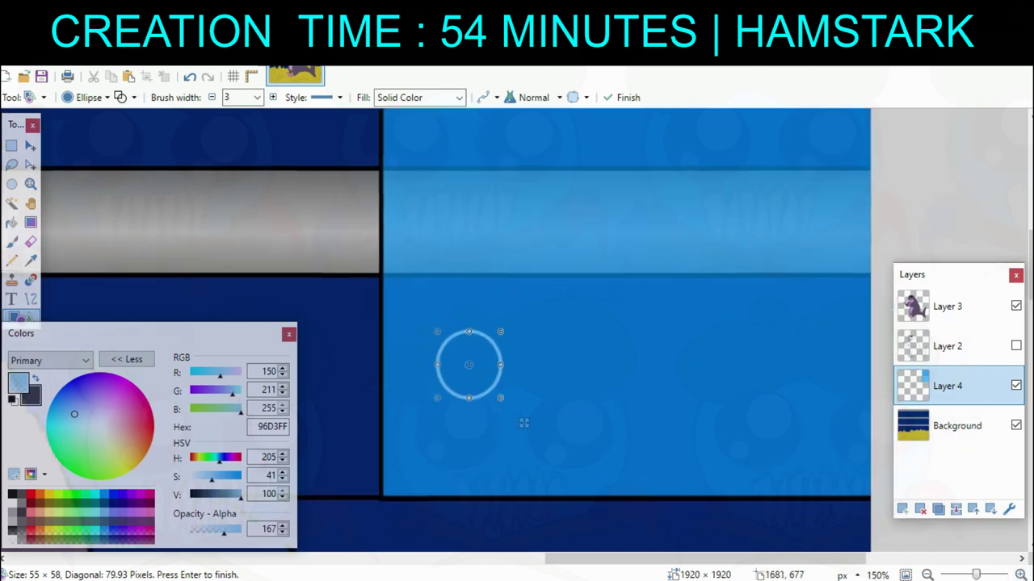
key("b")
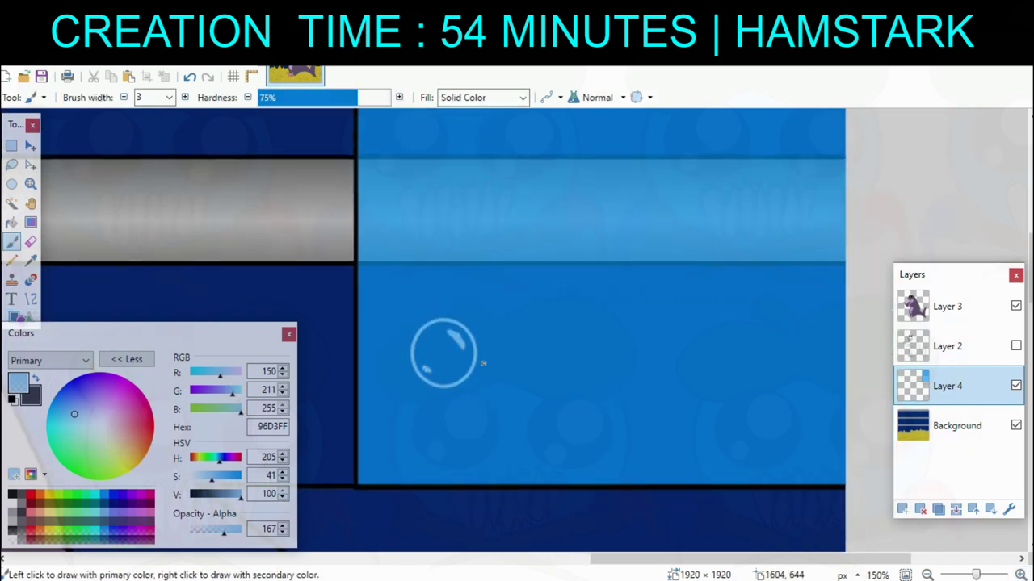
Copy the bubble, scatter copies across the blue rectangle, and shrink the selection of the uppermost copy to about 57 × 60 px.
scroll(479, 363, "down", 1)
key("s")
left_click_drag(405, 379, 617, 415)
key("ctrl+c")
key("ctrl+v")
key("ctrl+v")
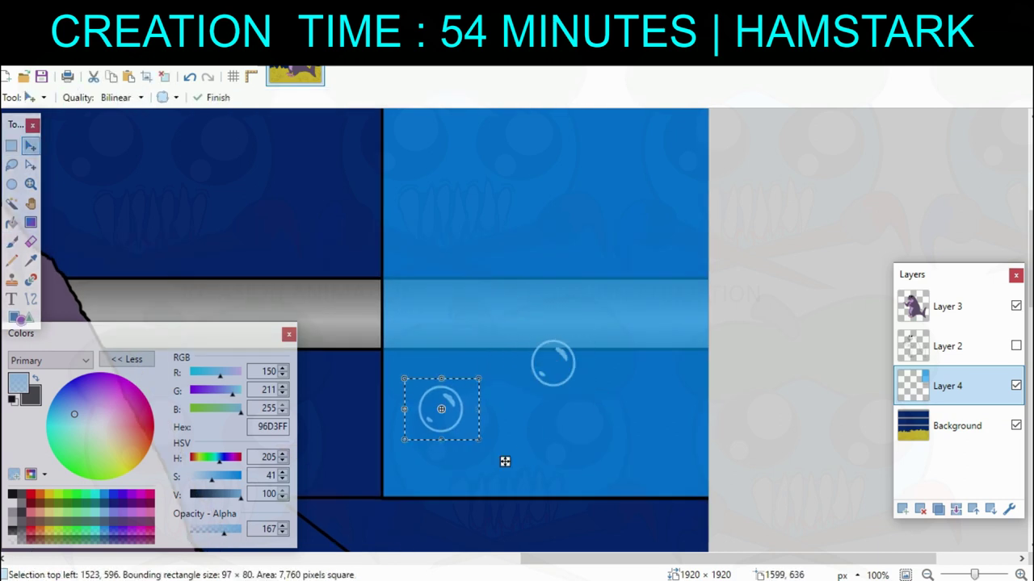
left_click_drag(505, 461, 670, 366)
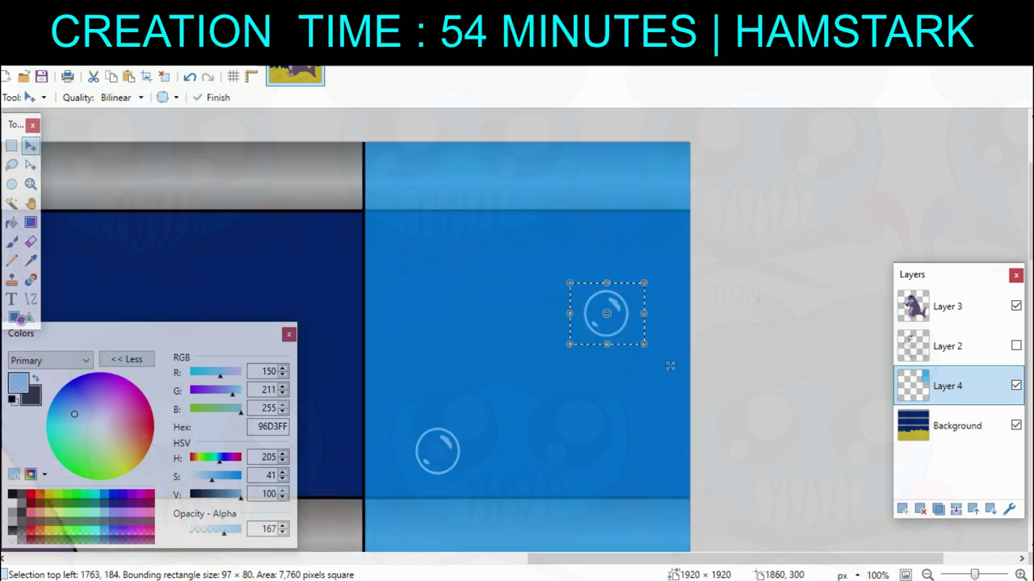
key("ctrl+minus")
left_click_drag(524, 312, 506, 307)
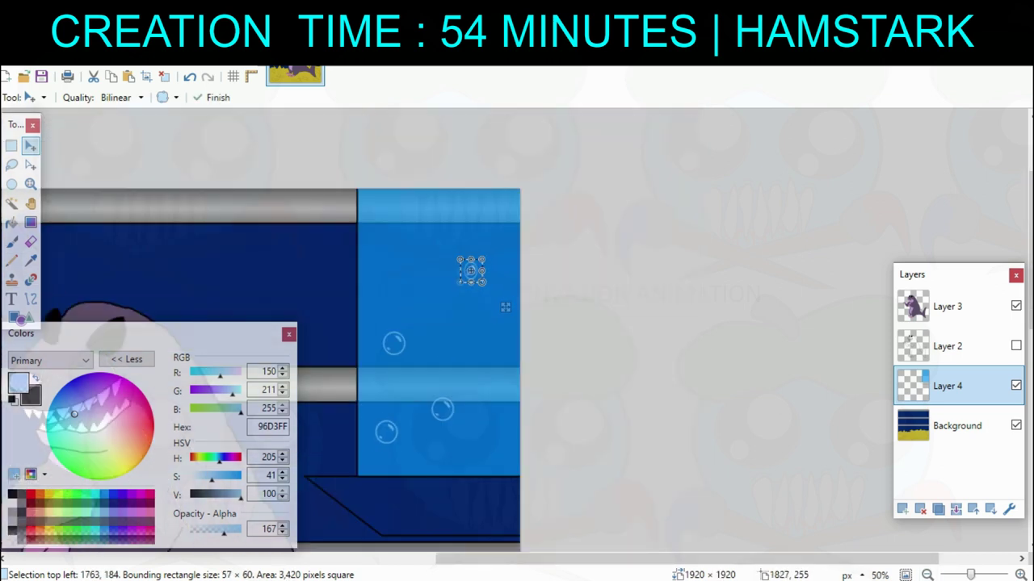
Paste two more bubbles, one near the blue rectangle's lower-right corner and one close to the top of the canvas.
key("ctrl+v")
left_click_drag(406, 447, 541, 418)
key("ctrl+v")
left_click_drag(432, 470, 544, 146)
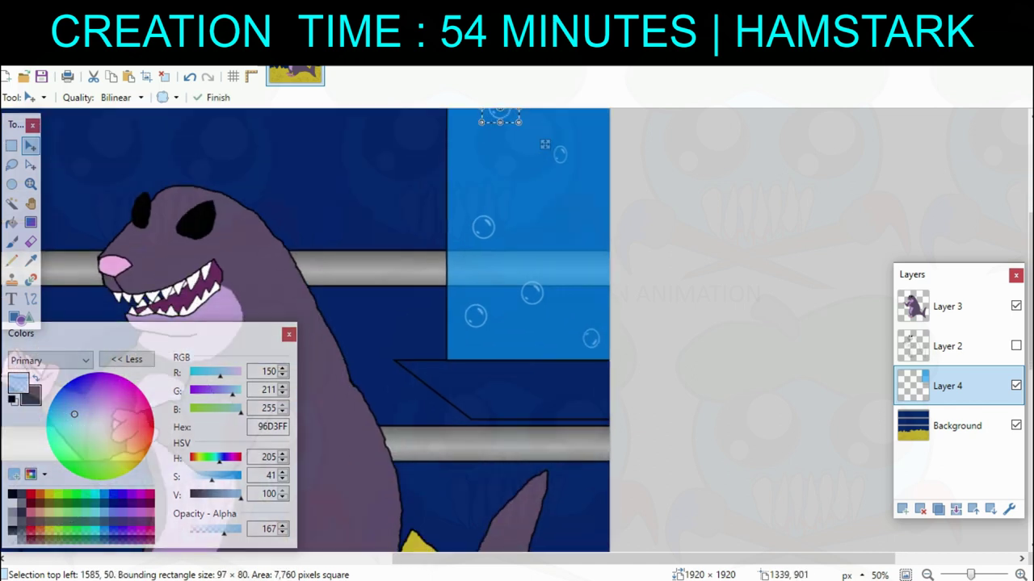
Draw a slanted black parallelogram outline beneath the trapezoid with line width 4.
left_click(12, 494)
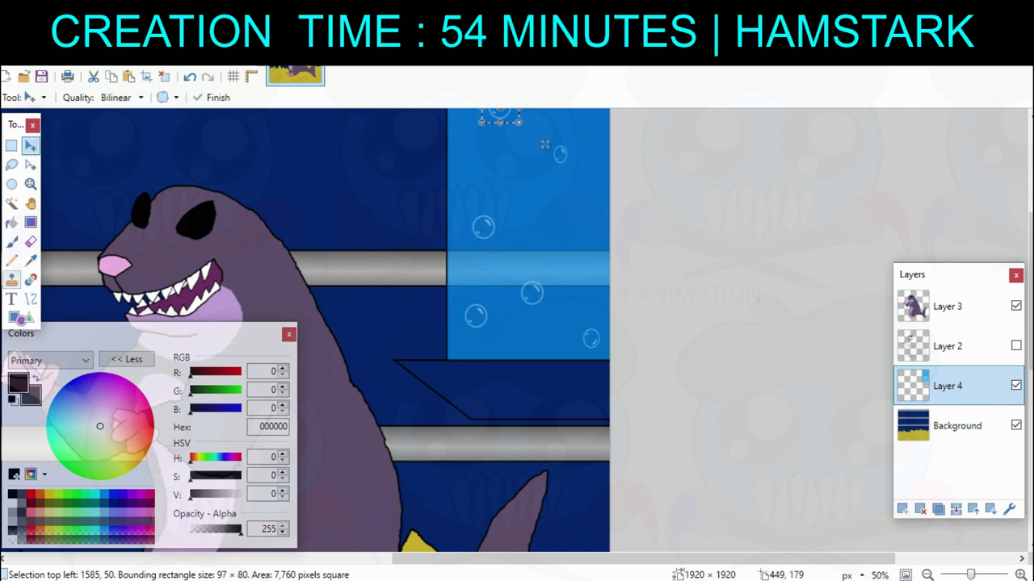
left_click(21, 318)
left_click(87, 97)
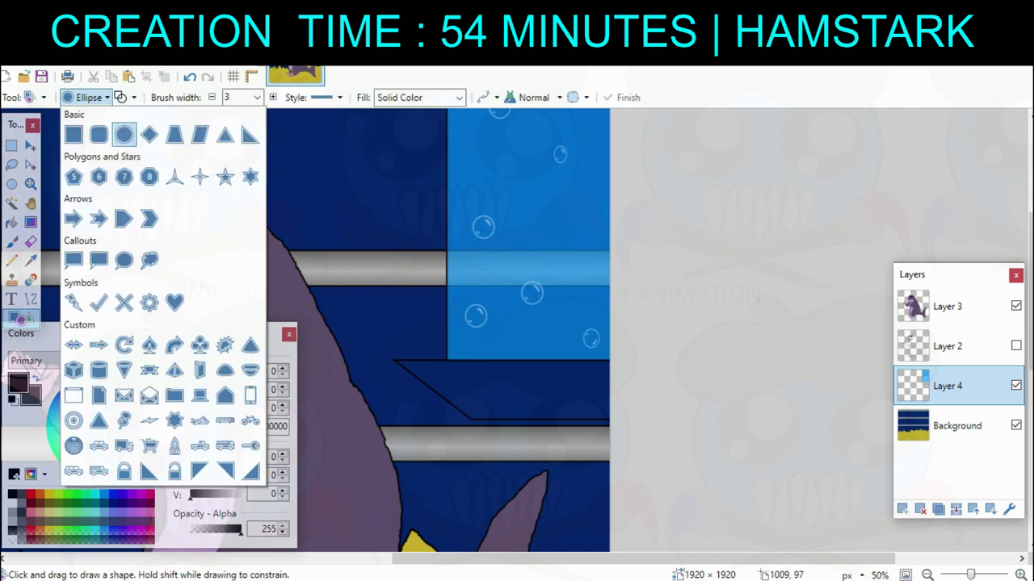
left_click(200, 135)
scroll(453, 323, "down", 3)
scroll(452, 323, "right", 1)
left_click_drag(443, 282, 533, 387)
mouse_move(516, 331)
left_mouse_down()
mouse_move(497, 312)
mouse_move(504, 342)
mouse_move(529, 322)
left_mouse_up()
left_click(304, 97)
left_click(473, 383)
Draw a second parallelogram about 127 × 297 px, rotated about 64°, across the first one's lower end, and erase stray overlapping lines.
mouse_move(377, 305)
left_mouse_down()
mouse_move(464, 354)
mouse_move(424, 418)
left_mouse_up()
left_click_drag(433, 316, 487, 375)
left_click_drag(446, 349, 499, 325)
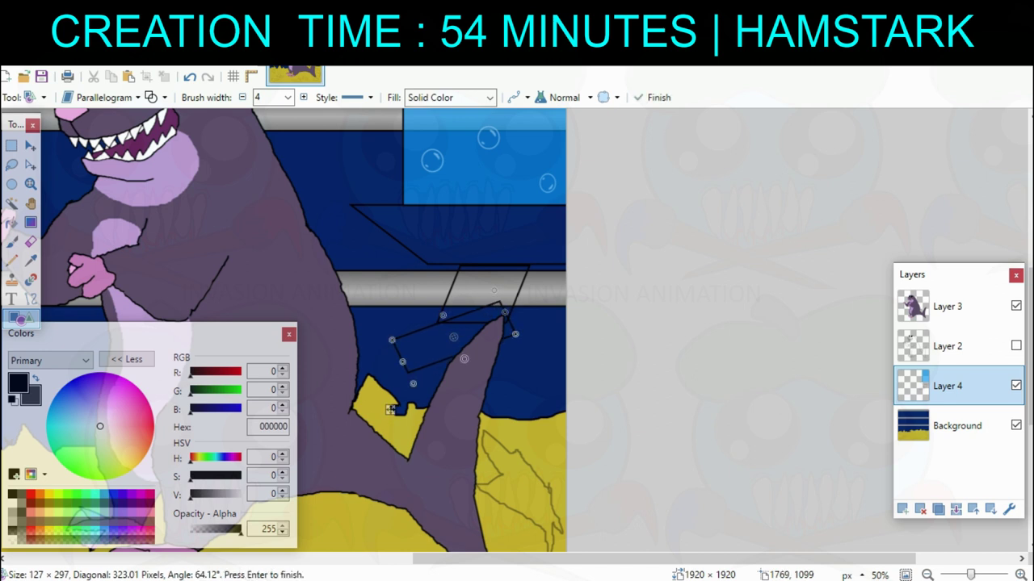
key("Return")
left_click(30, 242)
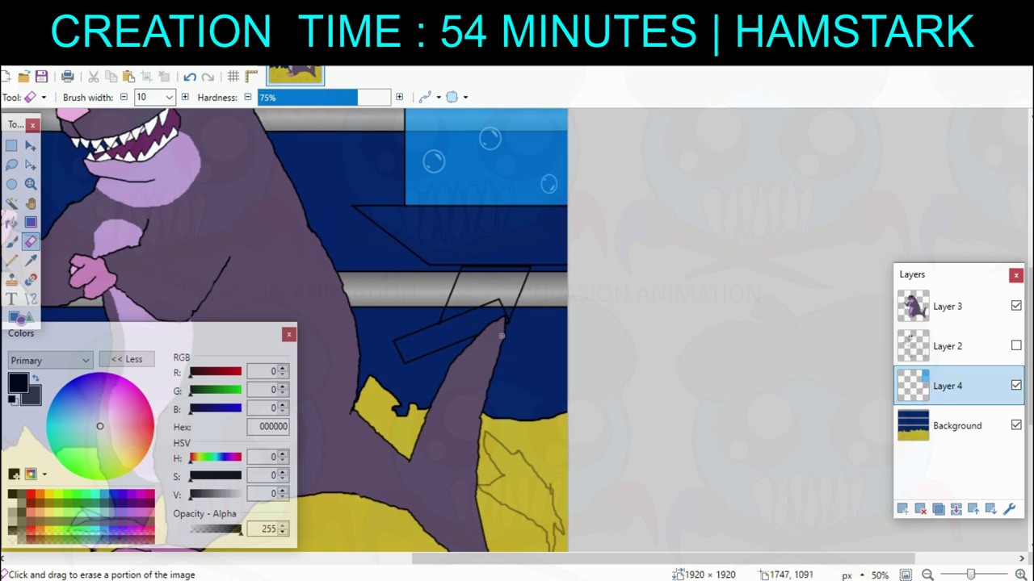
left_click_drag(501, 334, 575, 412)
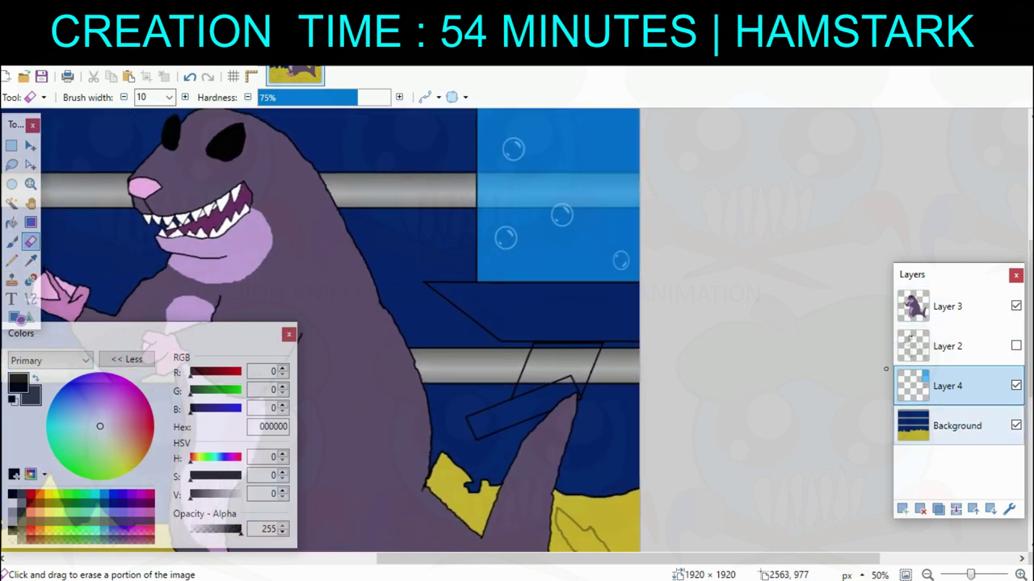
Sample light grey from the background band and fill the upper parallelogram on Layer 4 with a reflected grey gradient.
left_click(957, 426)
key("k")
left_click(428, 363)
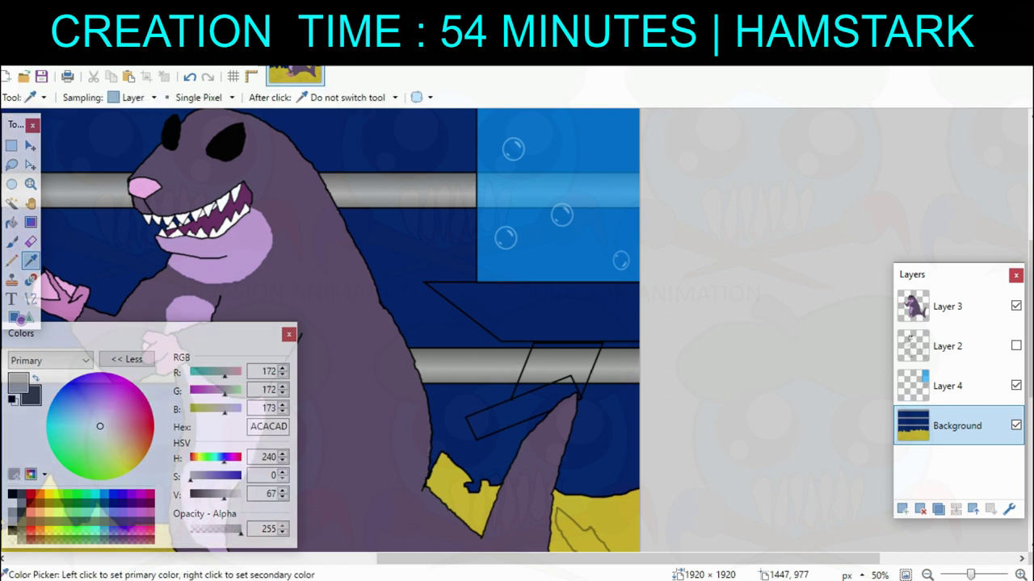
left_click(459, 368)
left_click(947, 386)
left_click(11, 204)
left_click(557, 354)
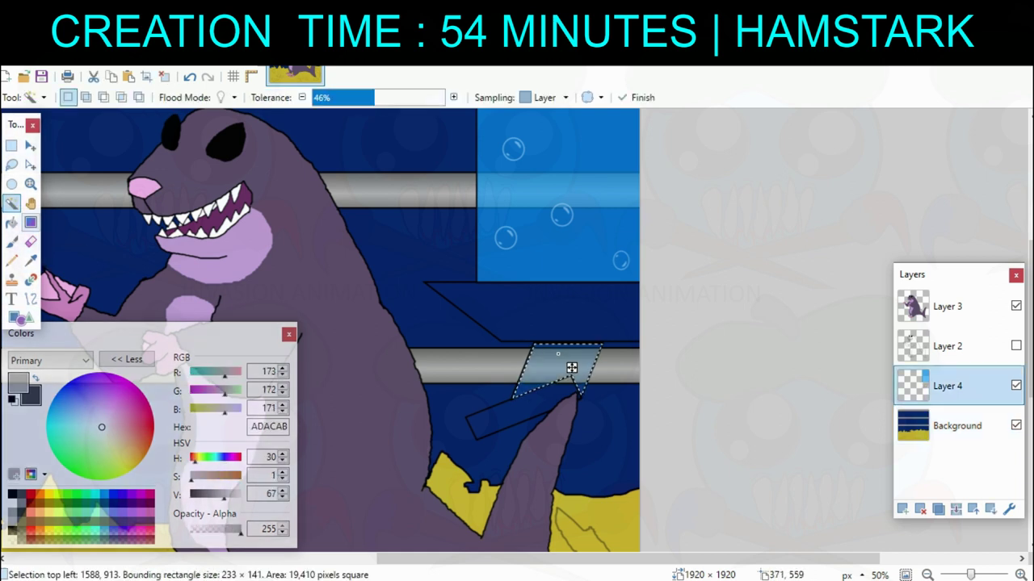
key("g")
left_click_drag(566, 361, 594, 373)
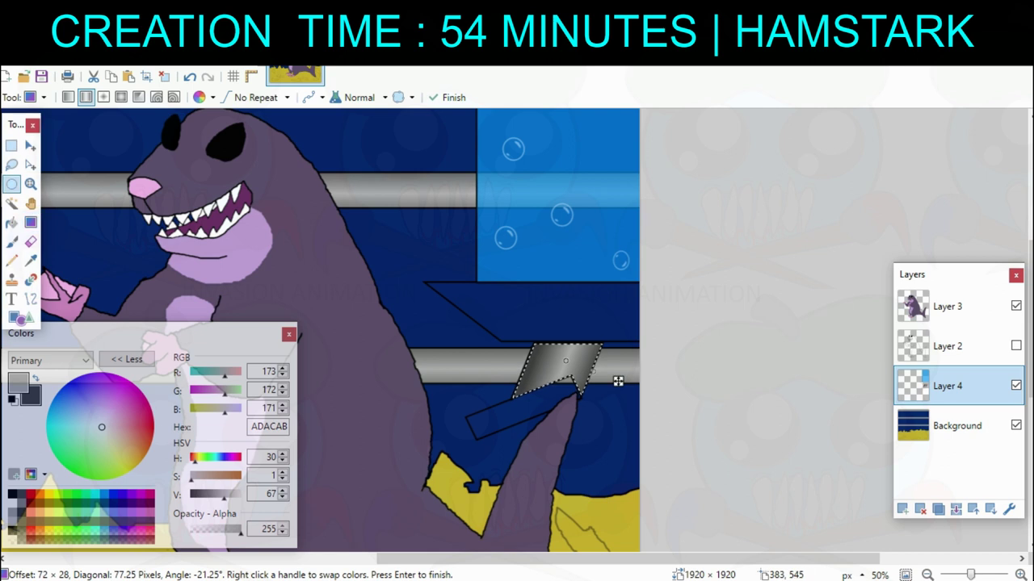
Select the tilted lower parallelogram, fill it with the same reflected grey gradient across its width, and deselect it.
key("s")
key("s")
key("s")
key("s")
left_click(521, 408)
key("g")
left_click_drag(521, 405, 537, 445)
key("ctrl+d")
Sample the light blue of the bubble outlines and draw a water drop outline at the spout's open end with brush width 3.
key("b")
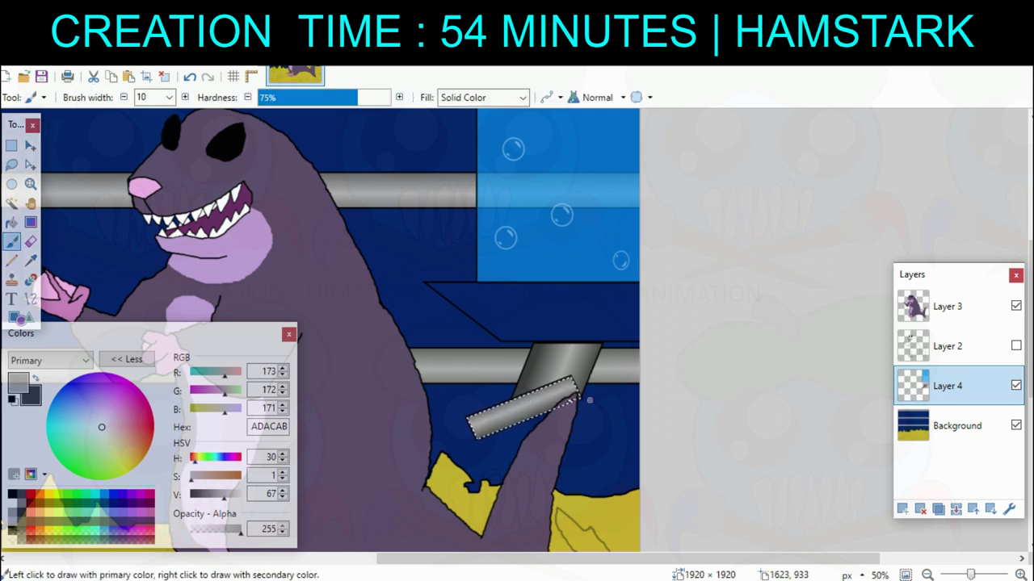
left_click_drag(495, 354, 511, 344)
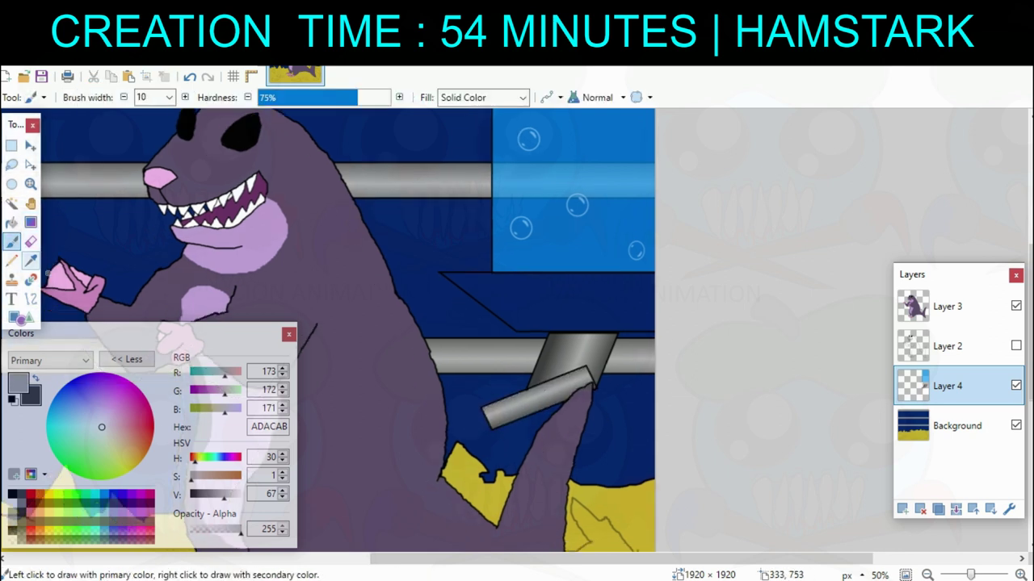
left_click(31, 261)
left_click(545, 251)
left_click_drag(510, 276, 521, 239)
left_click(527, 200)
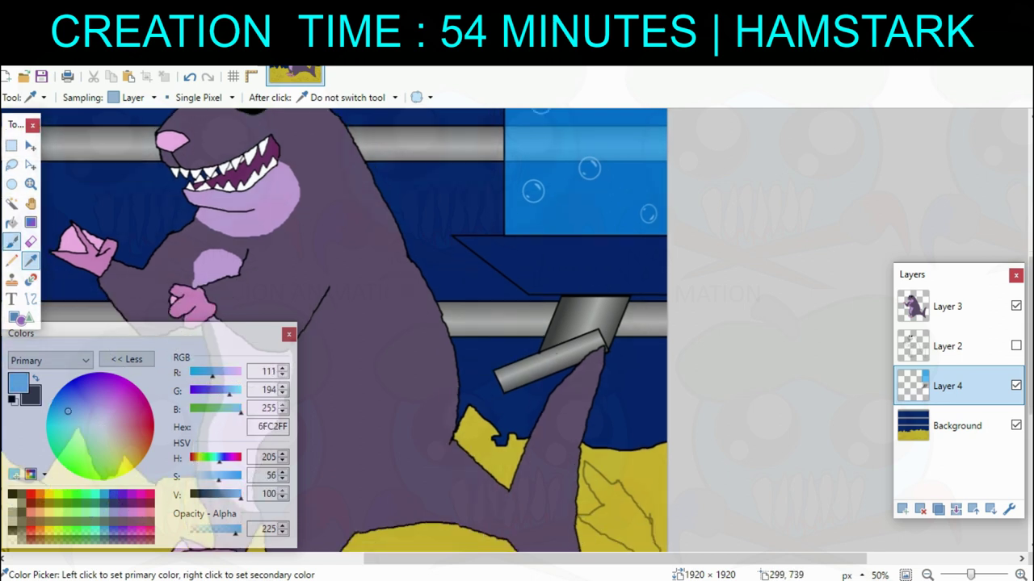
left_click(11, 241)
left_click(1021, 575)
left_click_drag(513, 413, 563, 382)
left_click(169, 98)
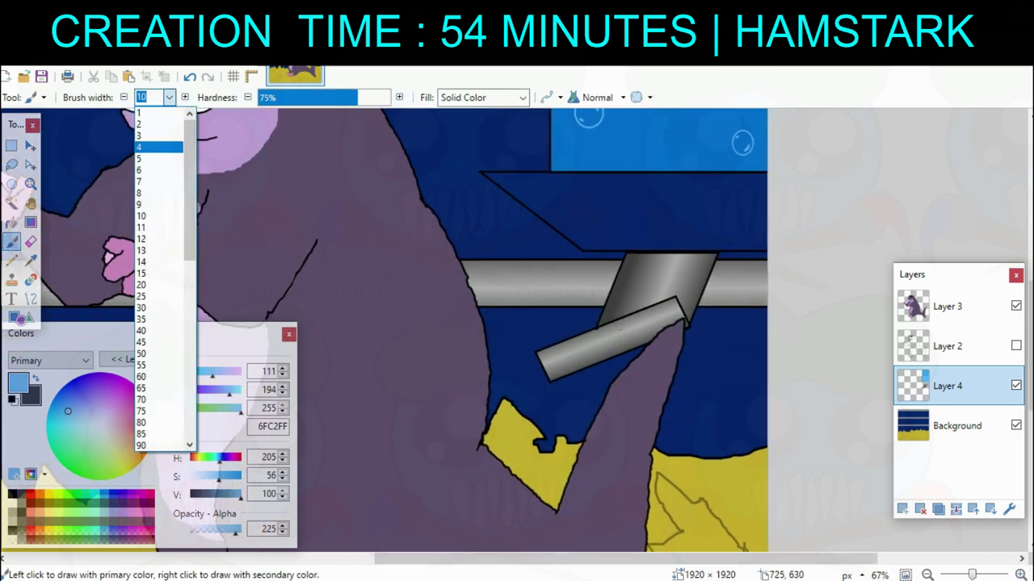
left_click(151, 136)
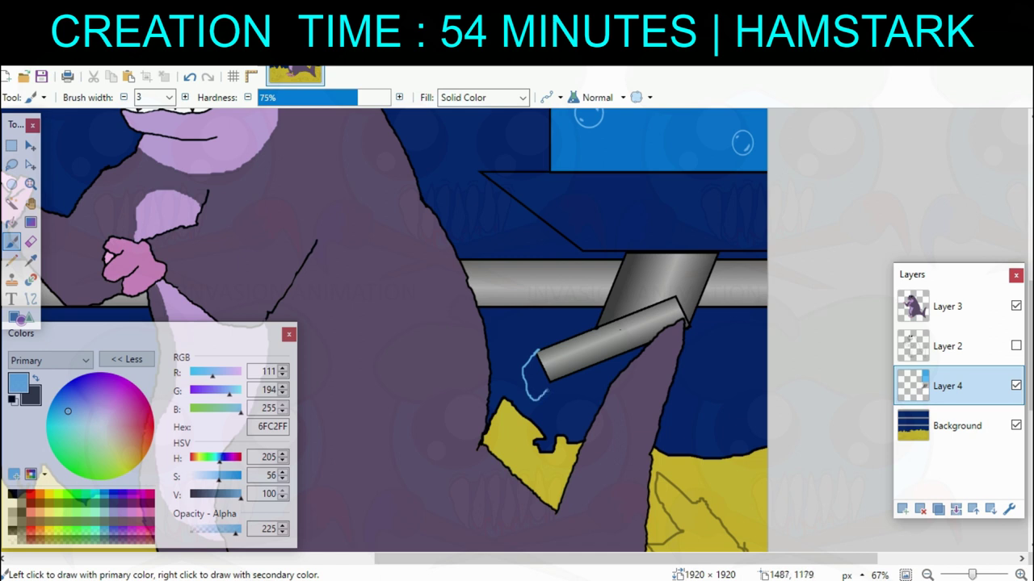
left_click_drag(547, 391, 551, 382)
left_click_drag(564, 371, 558, 396)
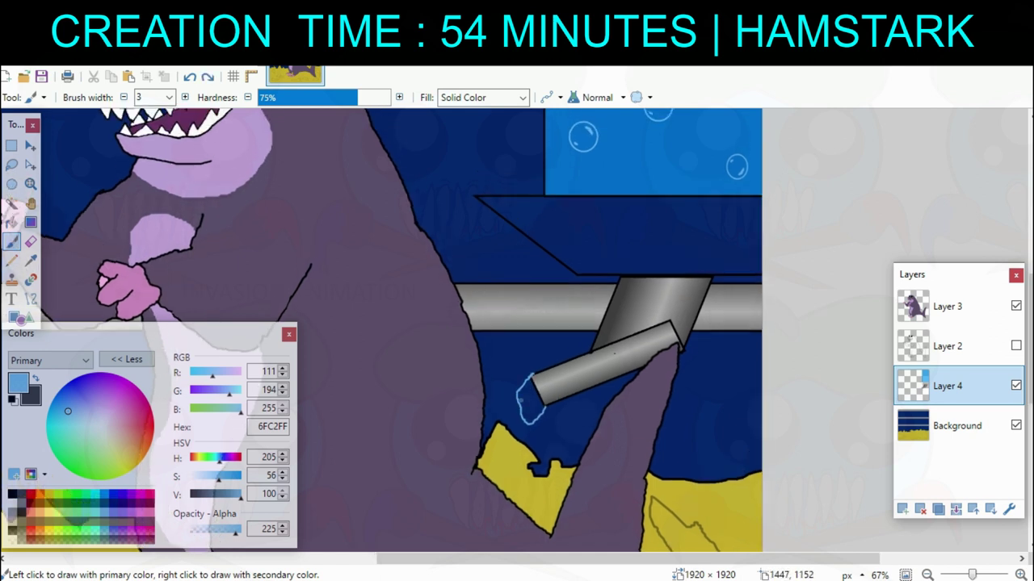
Sample the translucent blue of the water tank and fill the drop outline at the spout with it.
left_click_drag(530, 396, 456, 436)
left_click(31, 261)
left_click(585, 205)
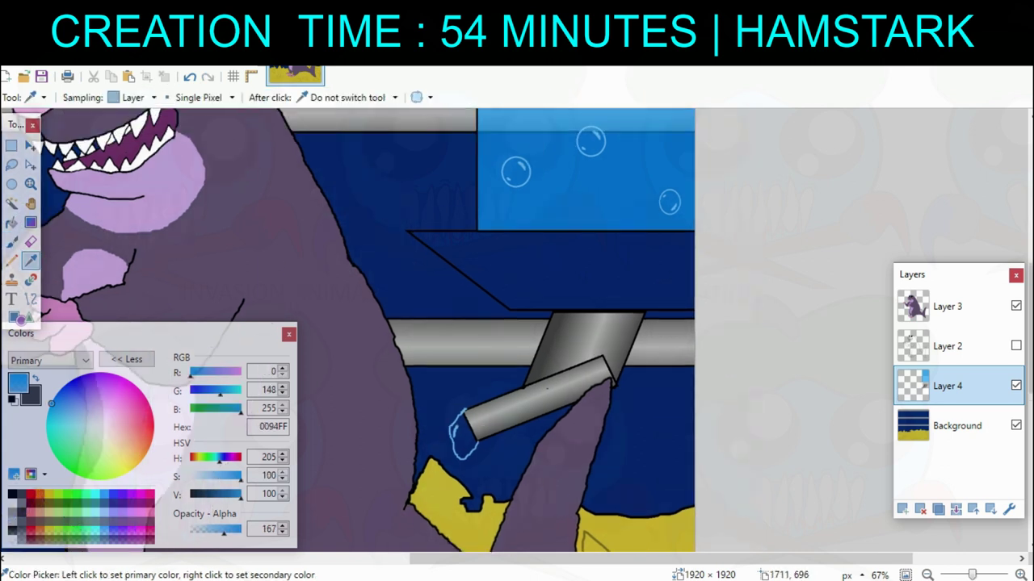
left_click_drag(585, 205, 619, 124)
left_click(11, 222)
left_click(499, 373)
scroll(499, 373, "up", 3)
scroll(499, 373, "right", 1)
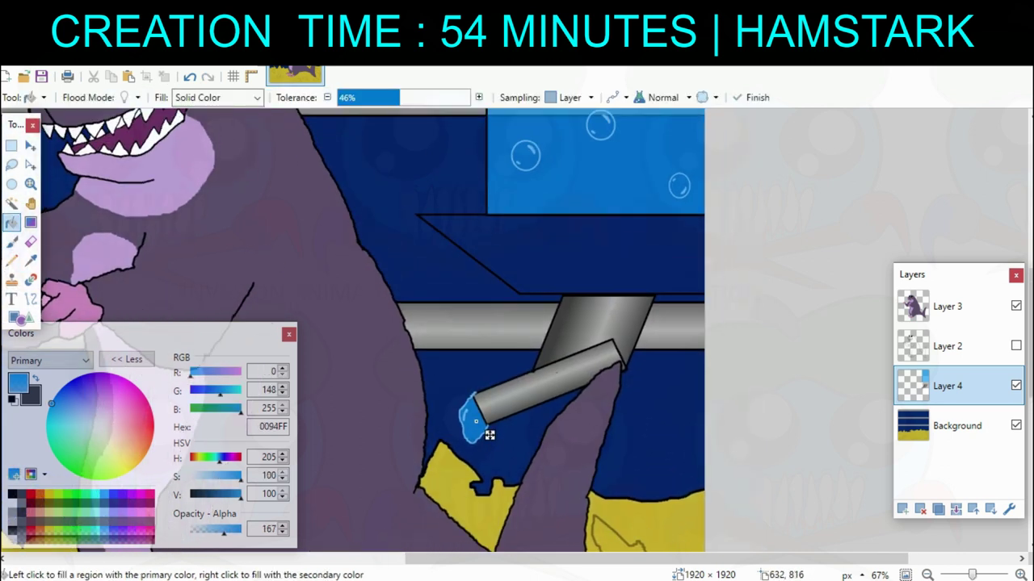
Sample light grey from the spout, select the trapezoid beneath the tank, fill it with a vertical reflected grey gradient, and deselect it.
left_click(31, 260)
left_click(499, 393)
left_click_drag(551, 398, 492, 416)
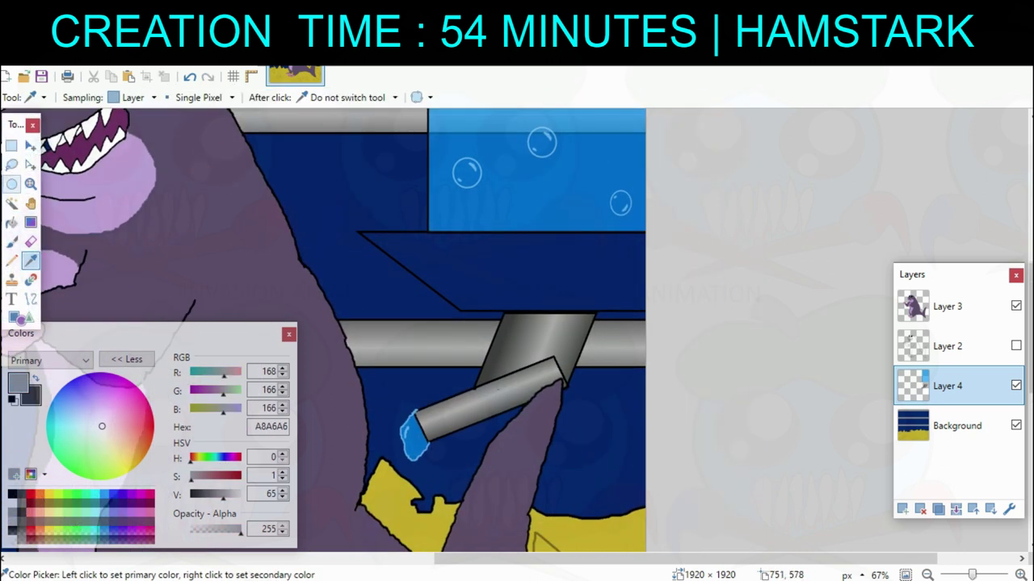
left_click(11, 203)
left_click(554, 261)
left_click(31, 223)
left_click_drag(553, 297, 546, 337)
key("ctrl+d")
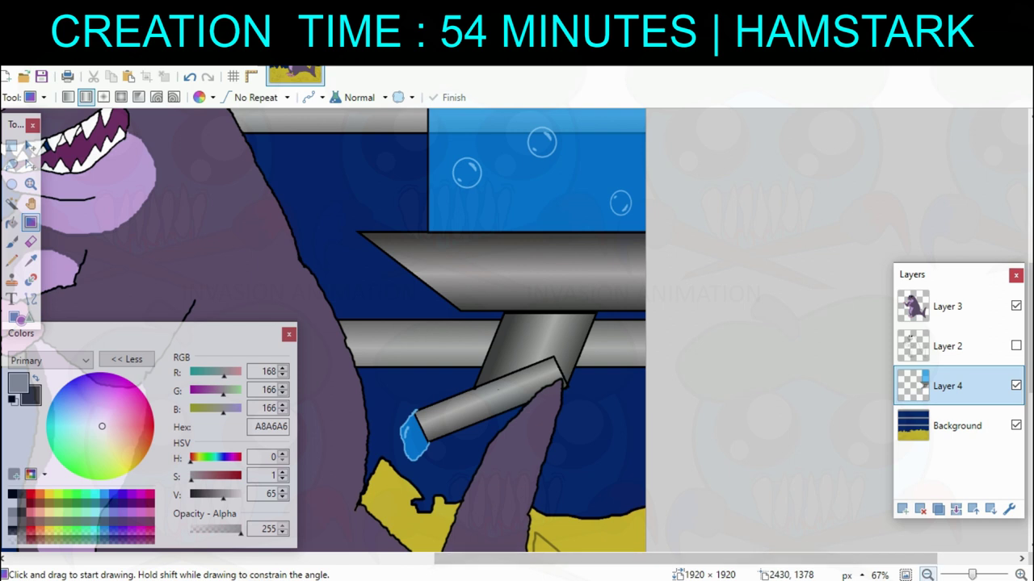
Darken the trapezoid, the upper parallelogram and the tilted spout by filling each with black at opacity 55.
scroll(359, 306, "down", 3)
left_click_drag(361, 303, 511, 226)
left_click(1020, 575)
left_click(1020, 575)
left_click(1020, 575)
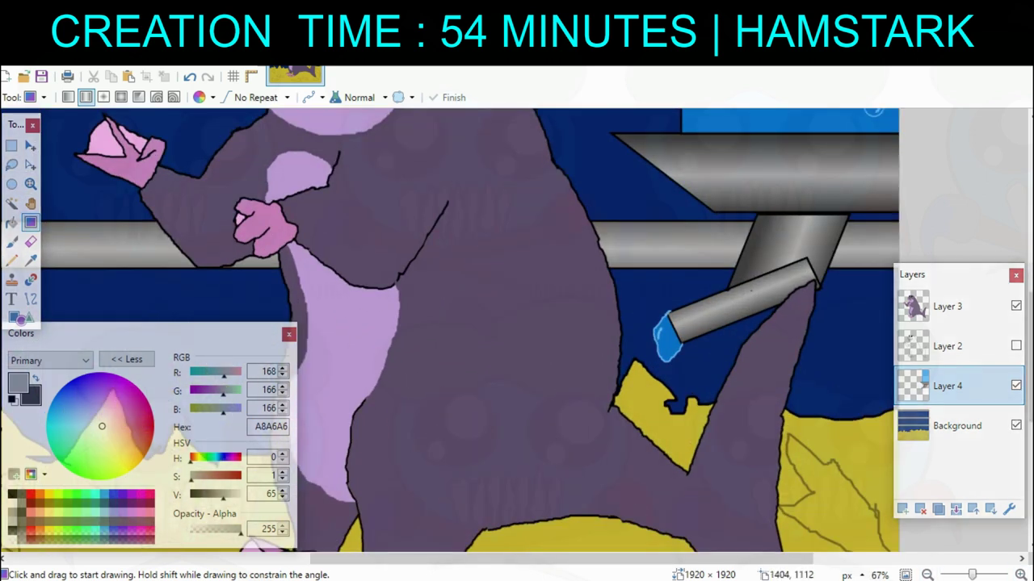
left_click_drag(676, 320, 455, 392)
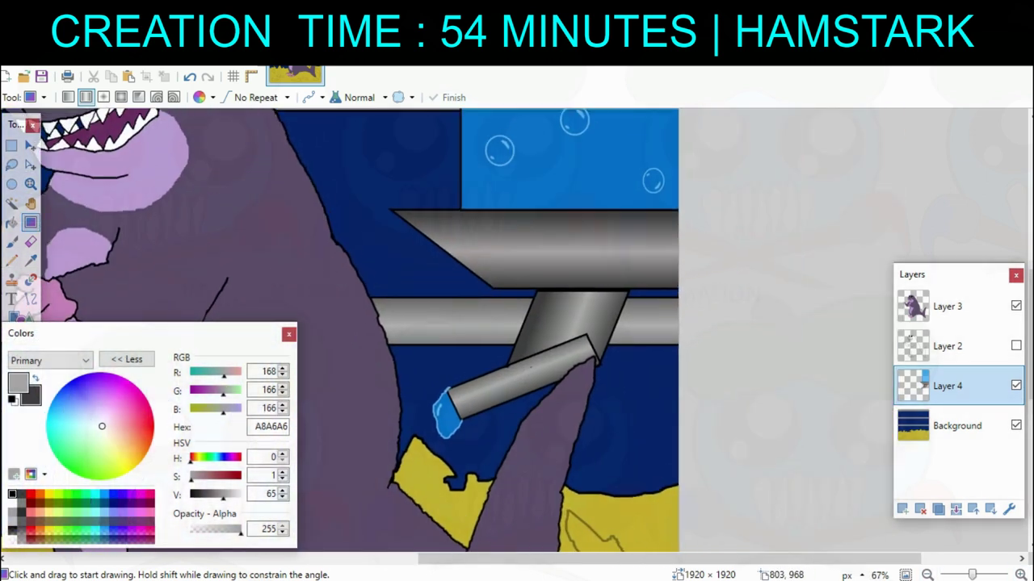
left_click(12, 493)
left_click(11, 222)
left_click(556, 279)
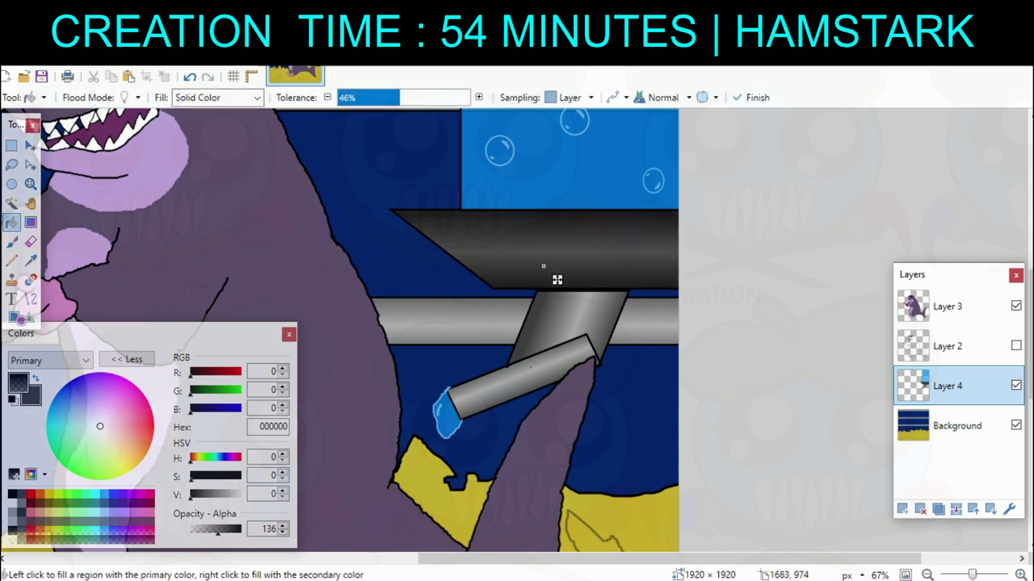
left_click_drag(218, 531, 202, 531)
left_click(563, 311)
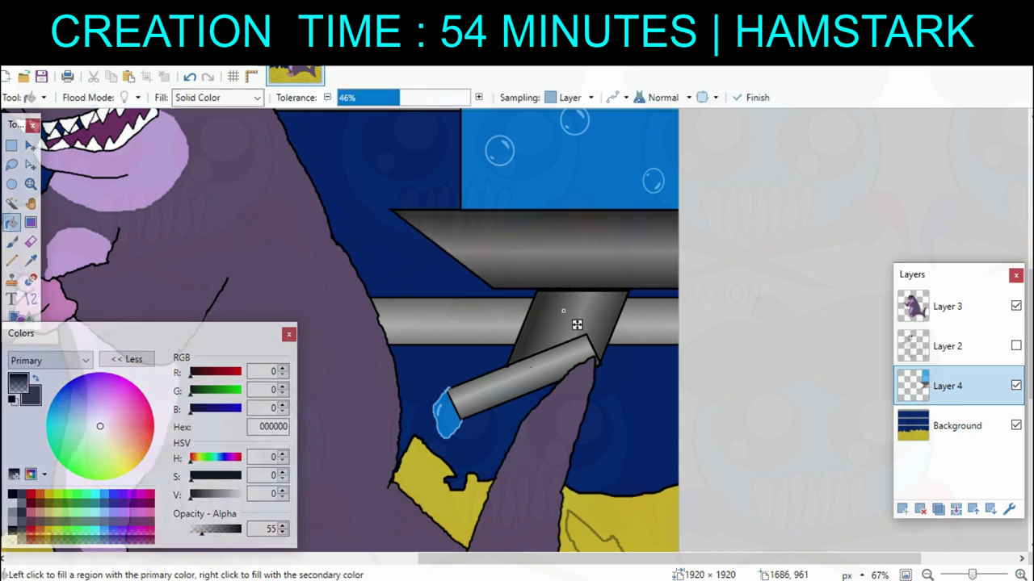
left_click(527, 372)
key("ctrl+minus")
key("ctrl+minus")
key("ctrl+minus")
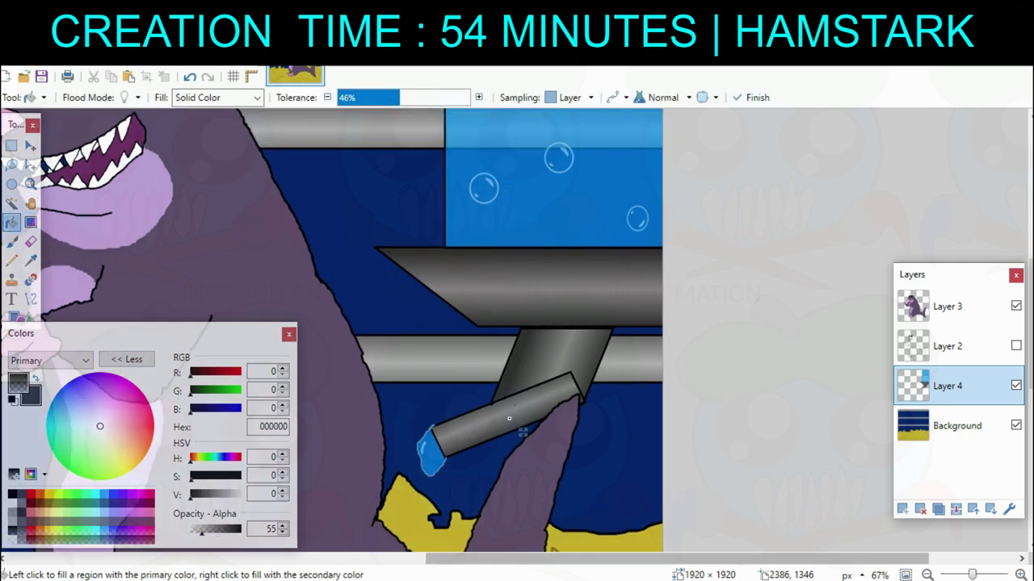
left_click_drag(376, 376, 657, 461)
Activate Layer 3 and set the paintbrush colour to opaque mid grey, hex 898989.
left_click(947, 306)
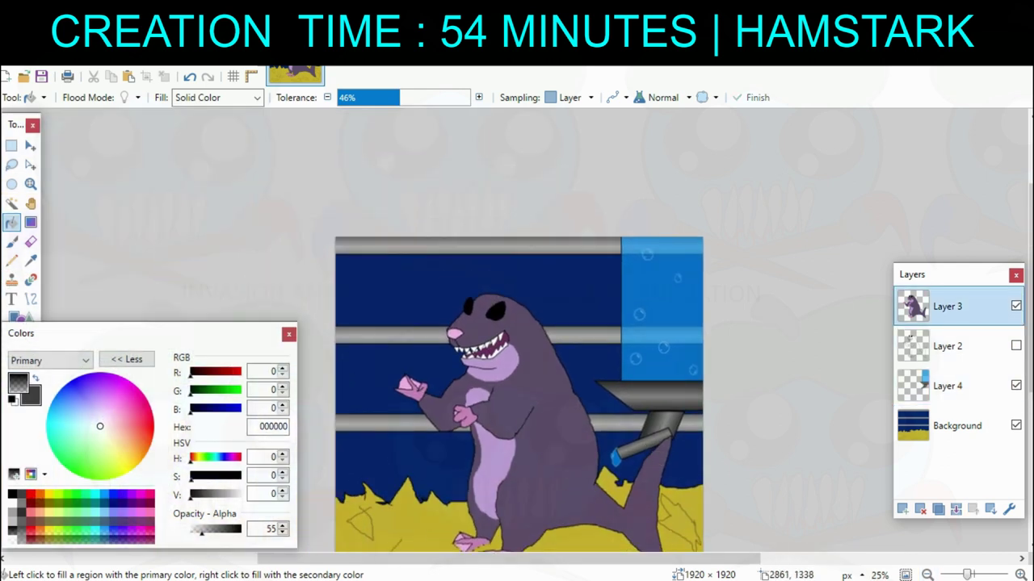
left_click(12, 495)
left_click(12, 512)
left_click(11, 242)
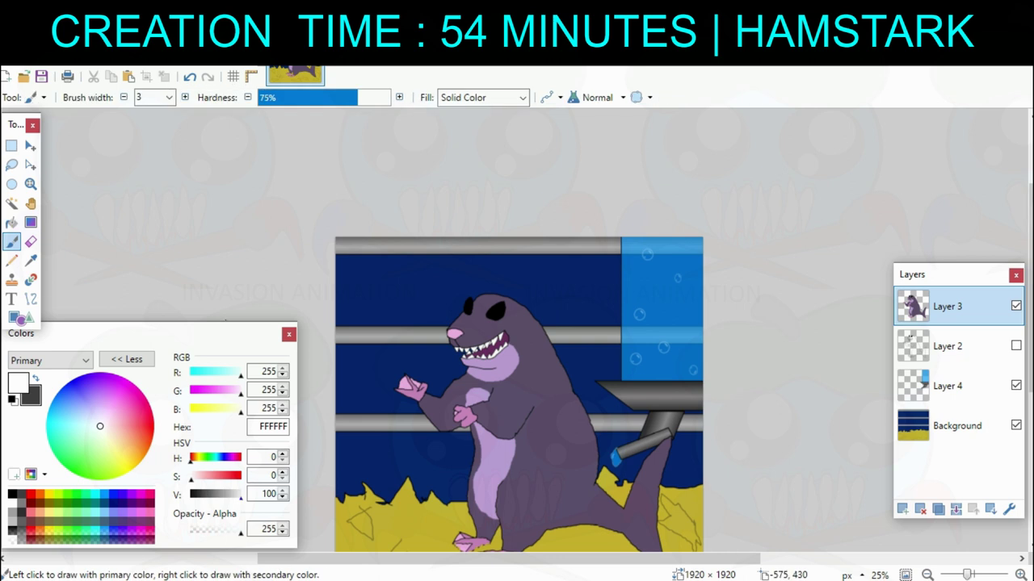
left_click(218, 494)
scroll(517, 371, "up", 3)
left_click_drag(479, 272, 535, 394)
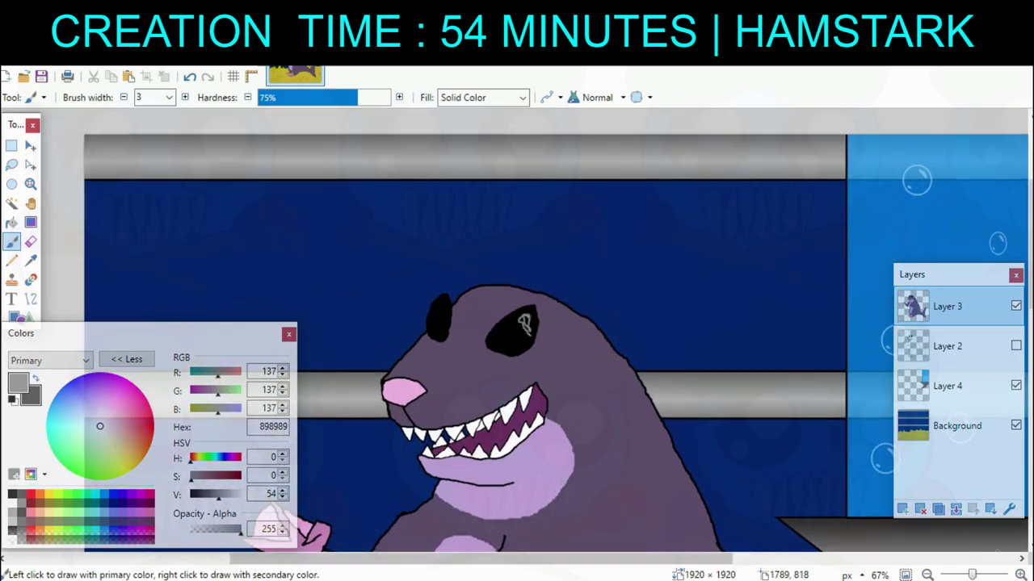
scroll(525, 323, "up", 2)
key("ctrl+z")
Draw small oval highlights in both black eyes with brush width 5 and fill them with the same grey.
left_click(185, 97)
left_click(185, 97)
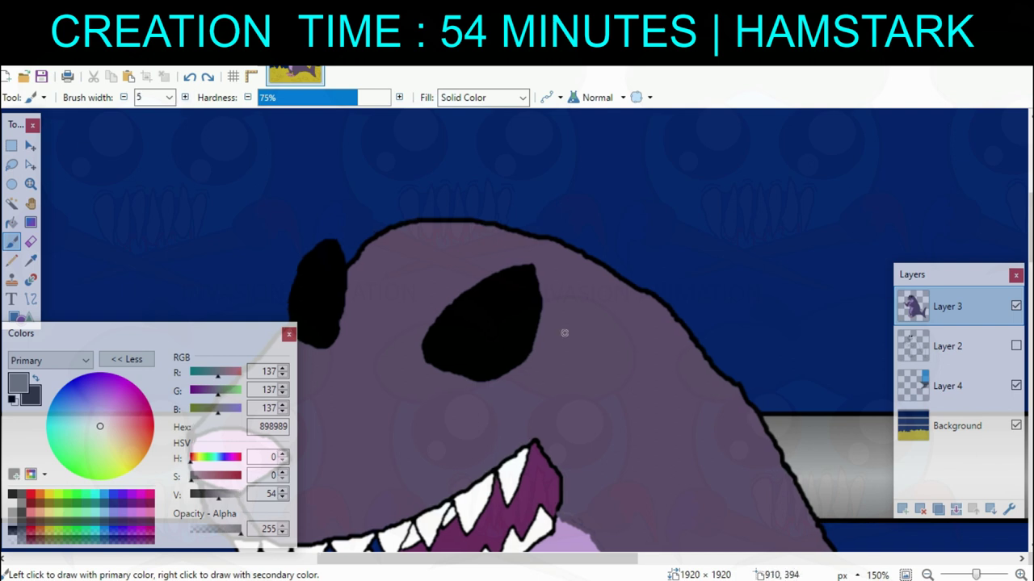
left_click_drag(563, 332, 655, 326)
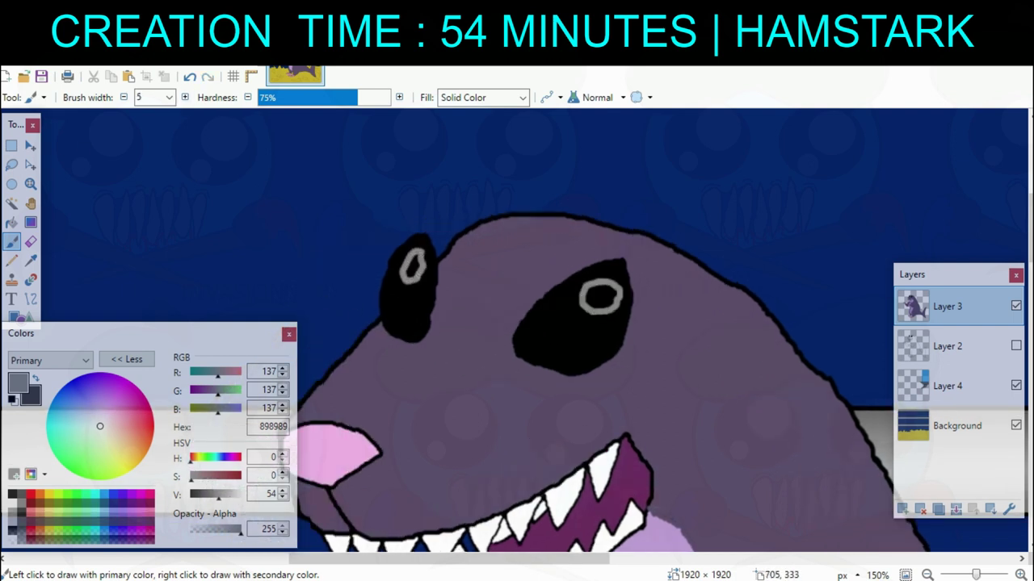
key("f")
left_click(599, 298)
scroll(599, 298, "down", 3)
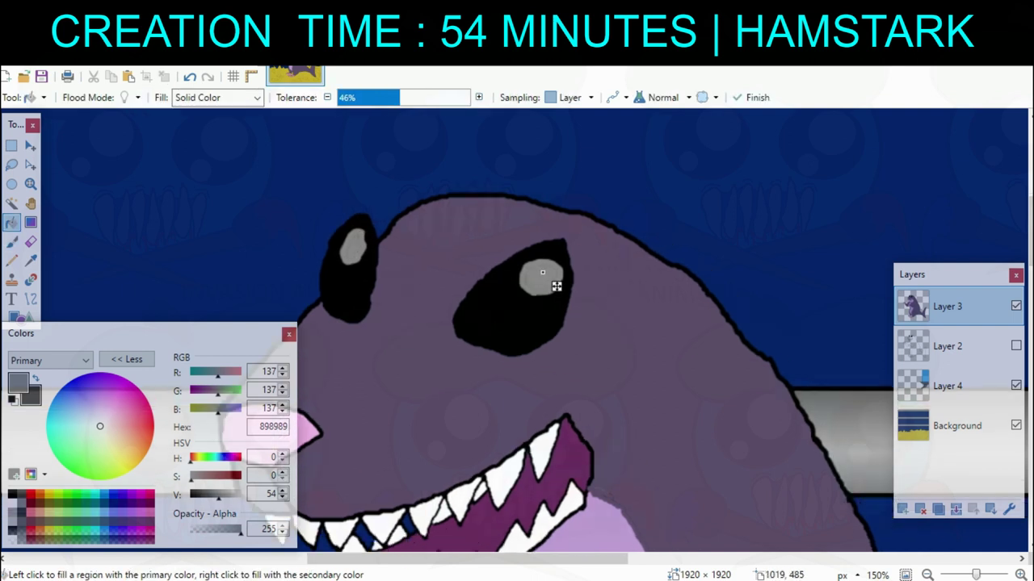
Add a new layer and move it directly below Layer 3.
scroll(499, 252, "down", 5)
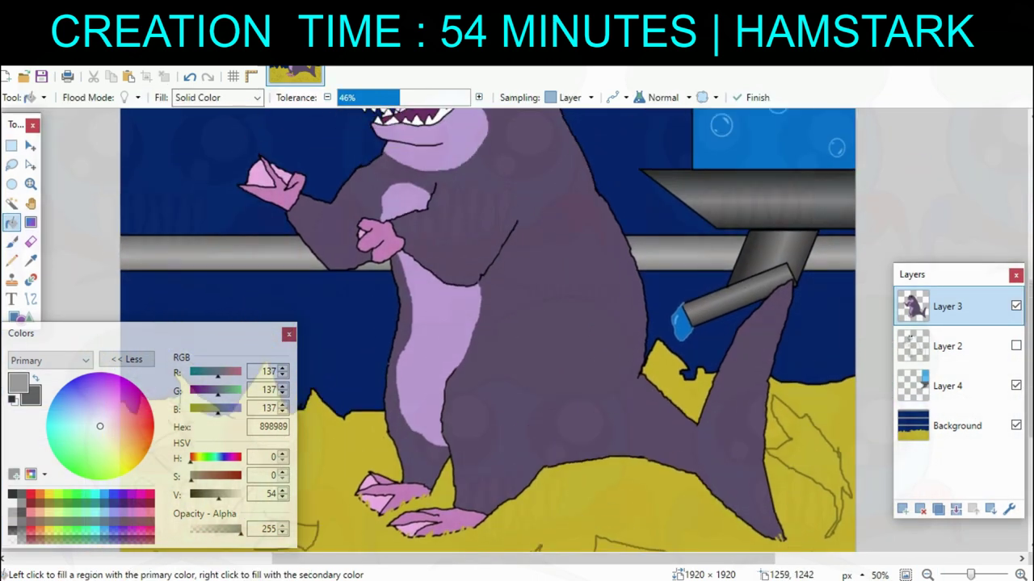
left_click(902, 510)
left_click(991, 509)
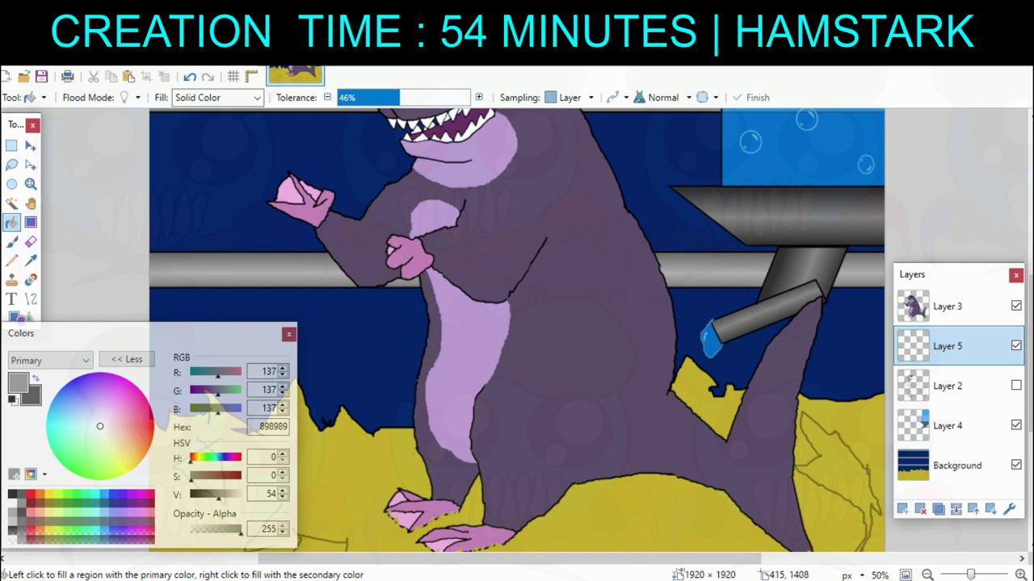
Paint the creature's shadow on the straw around its feet and below its tail in black at opacity 140 with brush width 45.
left_click(21, 494)
left_click_drag(396, 524, 486, 454)
left_click(11, 242)
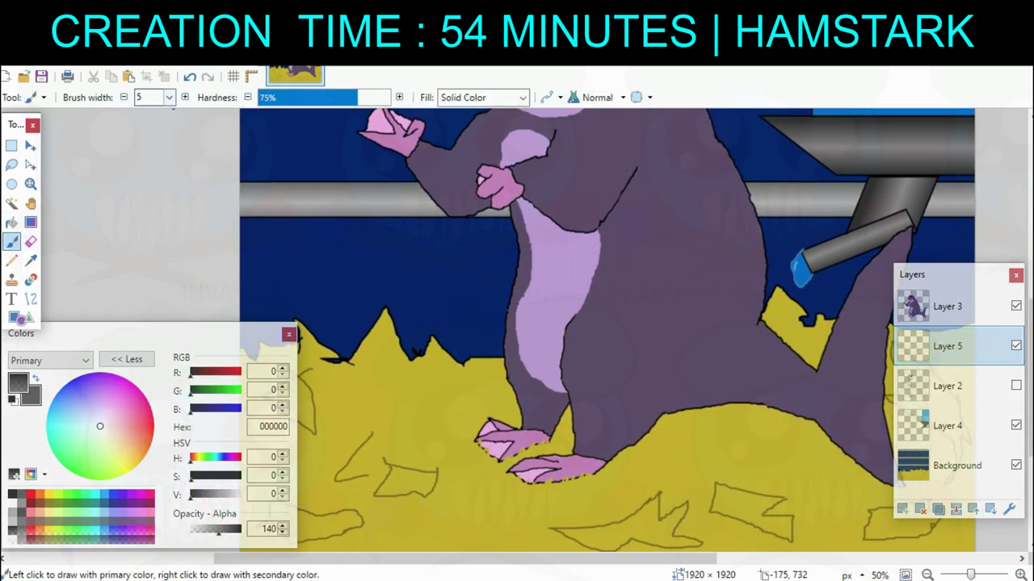
left_click(168, 98)
left_click(150, 295)
left_click_drag(548, 453, 462, 396)
scroll(461, 394, "down", 2)
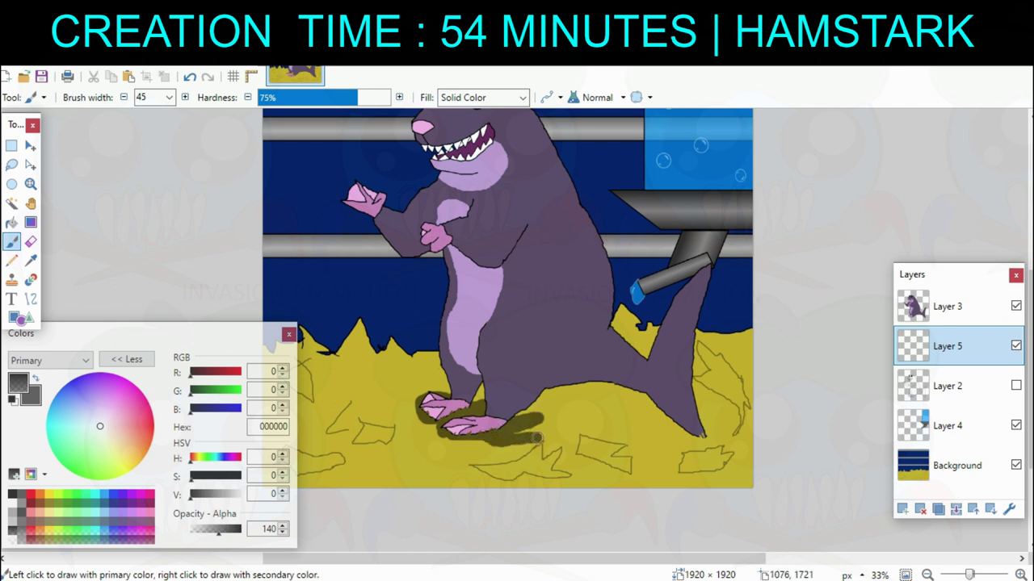
left_click_drag(536, 437, 574, 389)
mouse_move(508, 402)
left_mouse_down()
mouse_move(557, 424)
mouse_move(512, 417)
left_mouse_up()
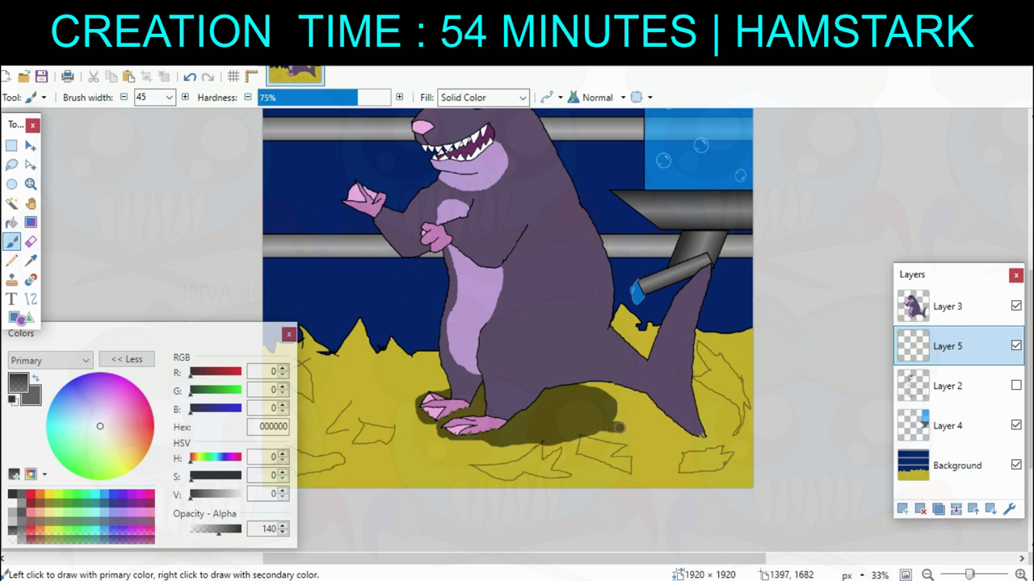
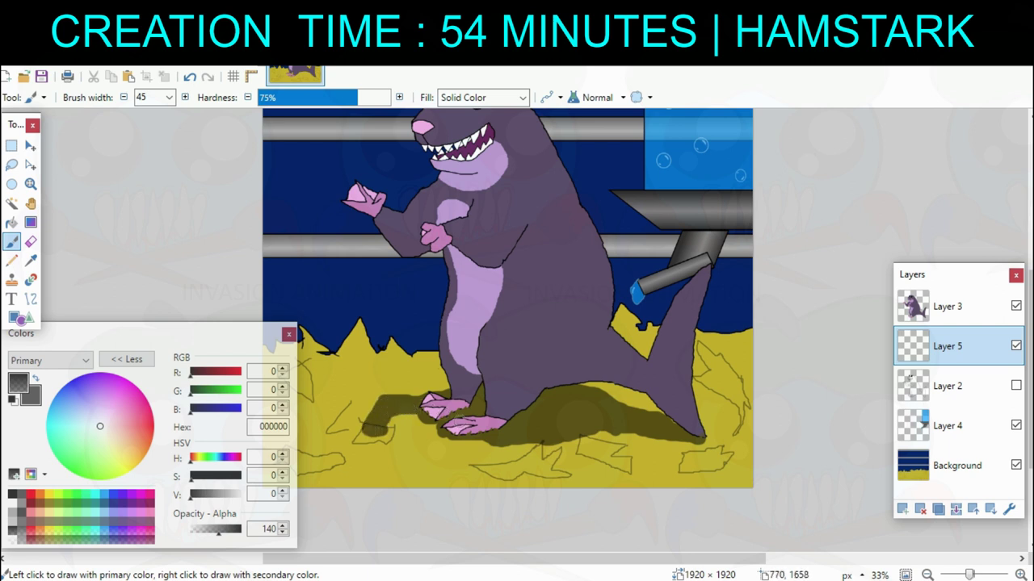
left_click_drag(471, 436, 497, 442)
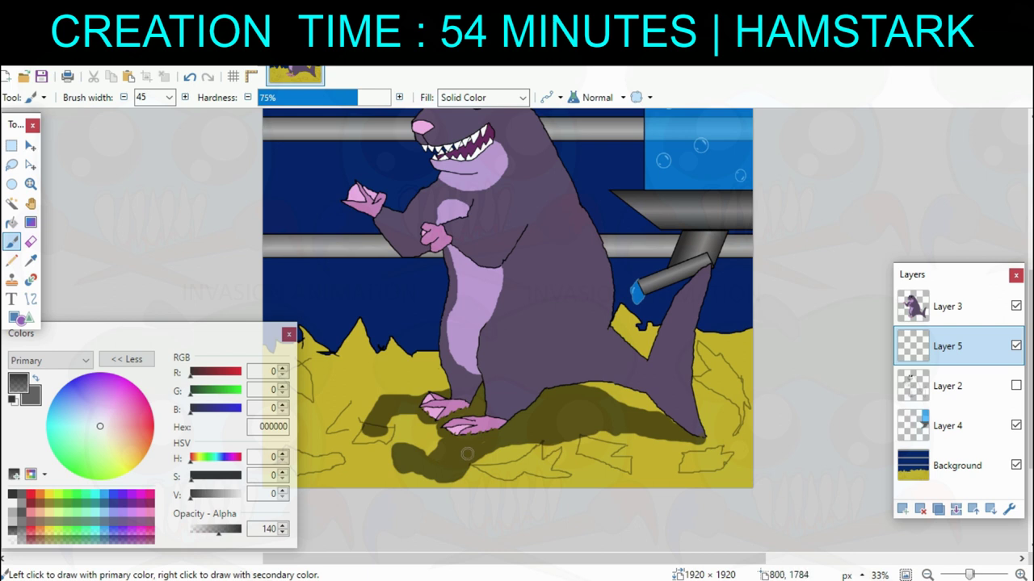
Lighten the shadow on Layer 5 with a Transparency adjustment of -51, ignoring transparent pixels.
left_click_drag(580, 381, 683, 401)
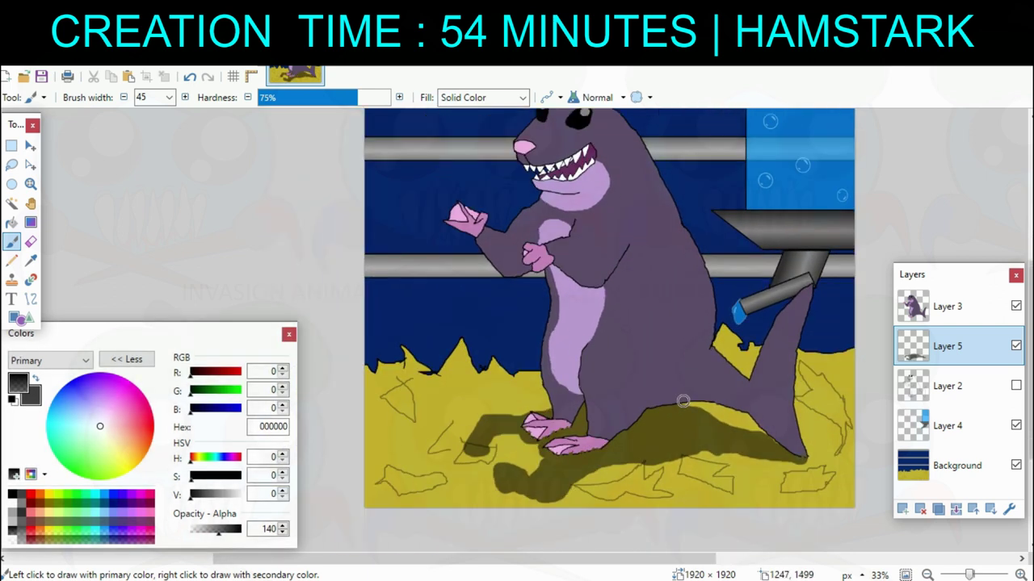
left_click(190, 58)
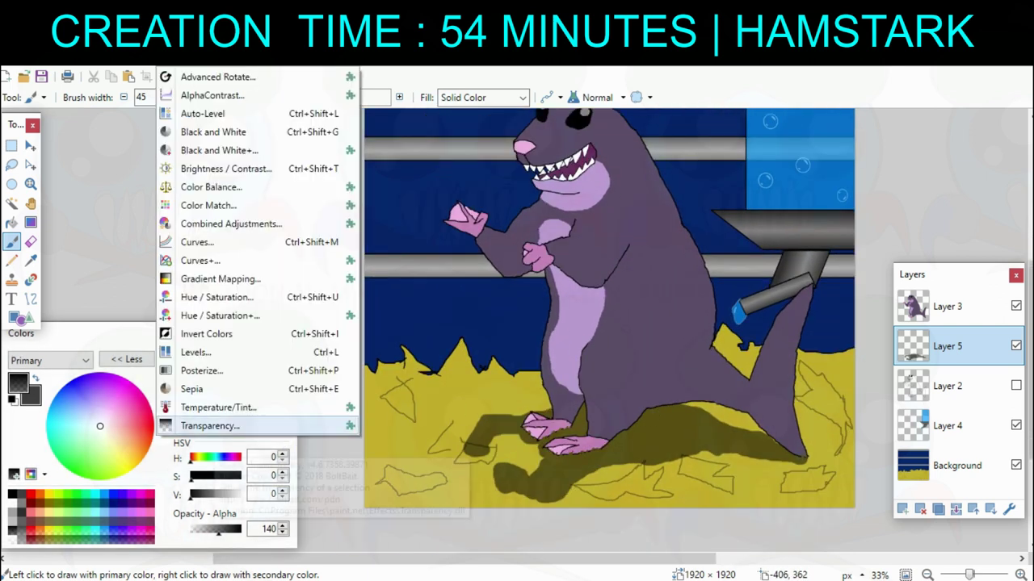
left_click(214, 427)
type("-42")
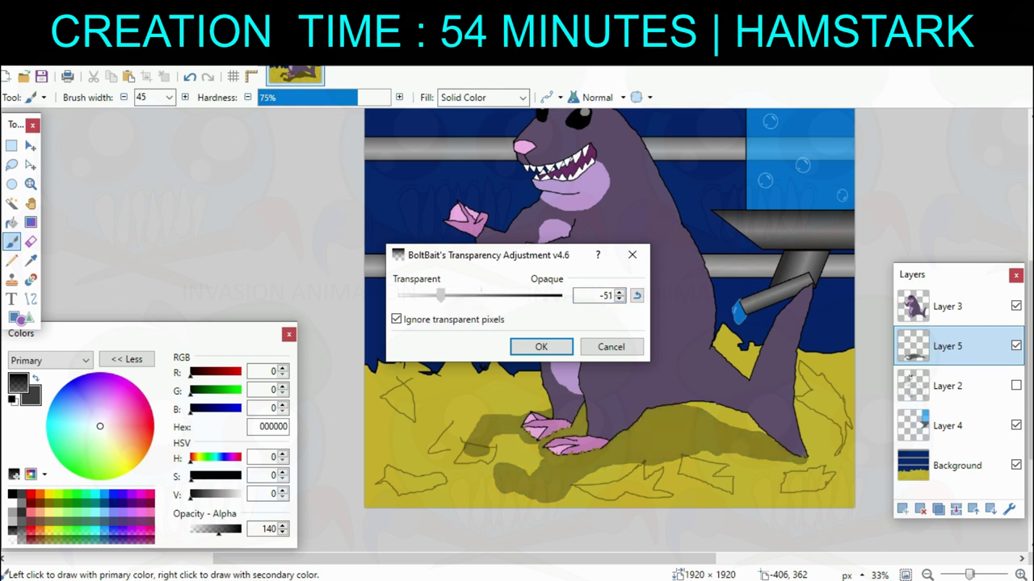
left_click(541, 347)
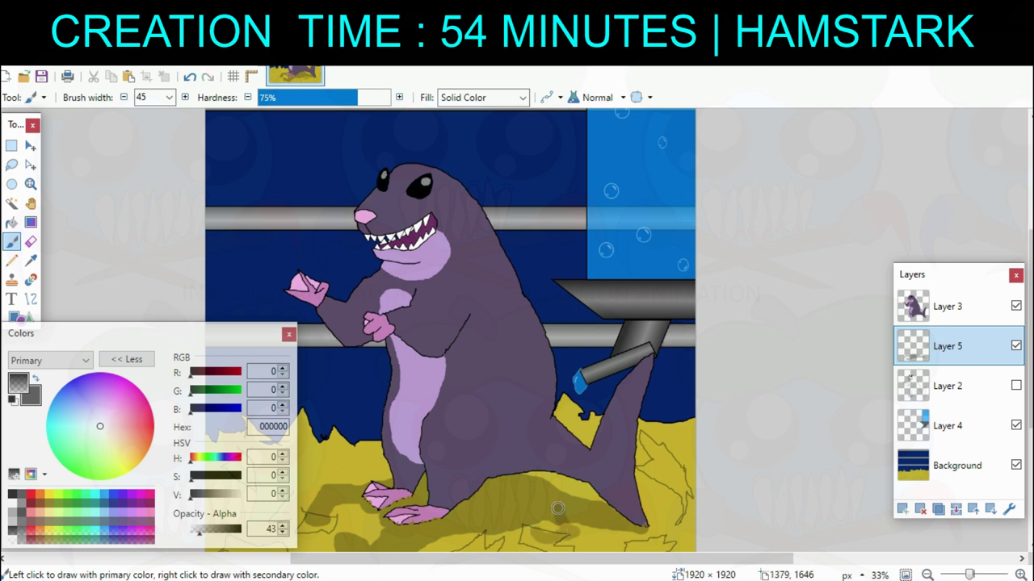
Paint the tank's shadow around the top of the spout's upright pipe in black at opacity 81 with brush width 45.
left_click(207, 529)
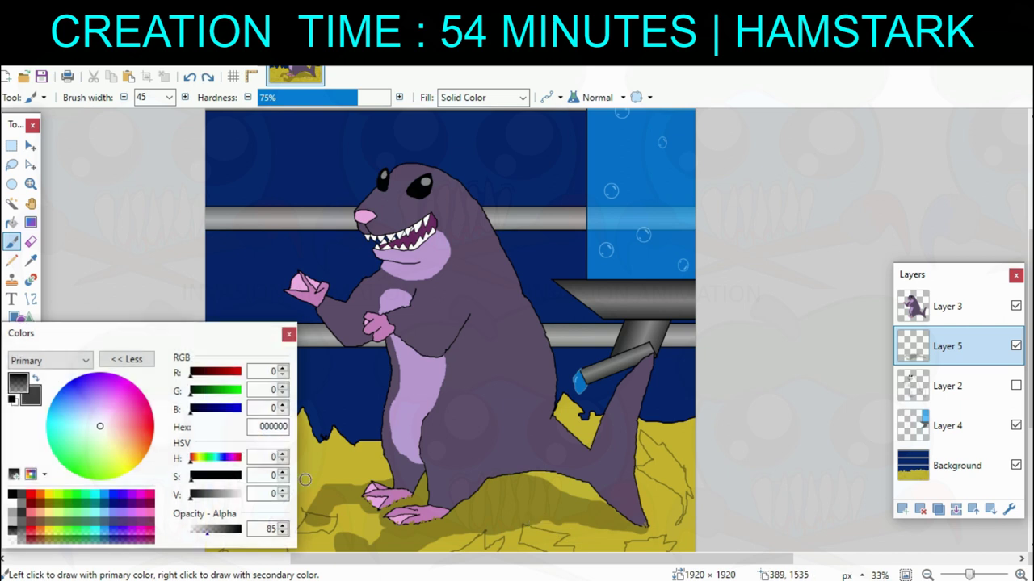
left_click(206, 529)
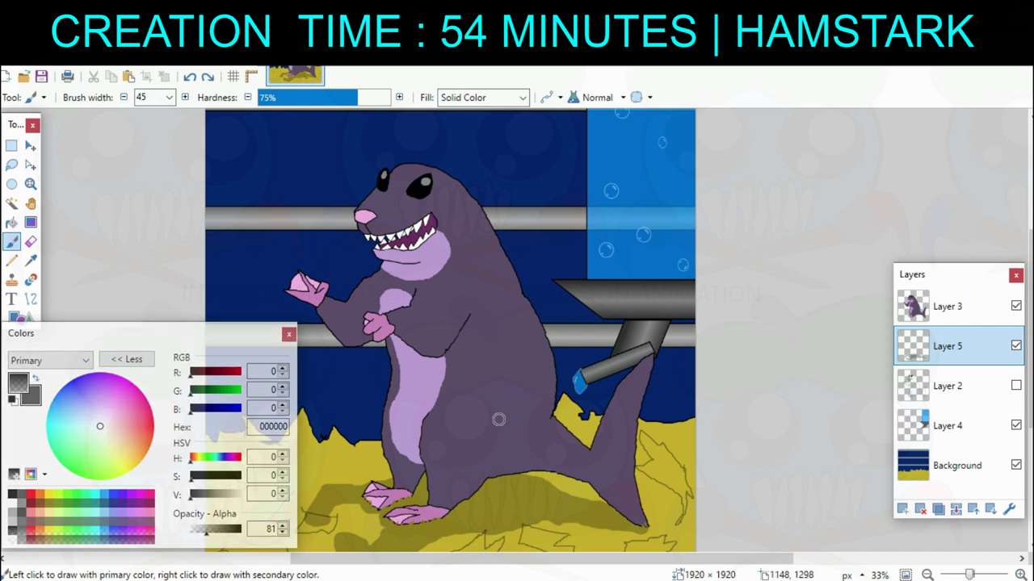
mouse_move(697, 329)
left_mouse_down()
mouse_move(673, 330)
mouse_move(666, 344)
mouse_move(789, 344)
left_mouse_up()
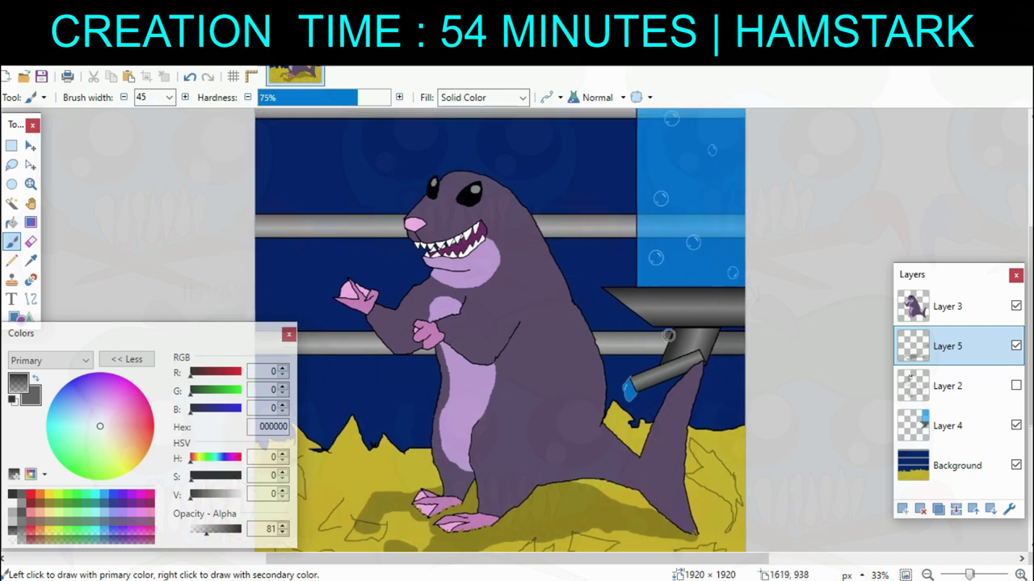
left_click_drag(667, 335, 667, 343)
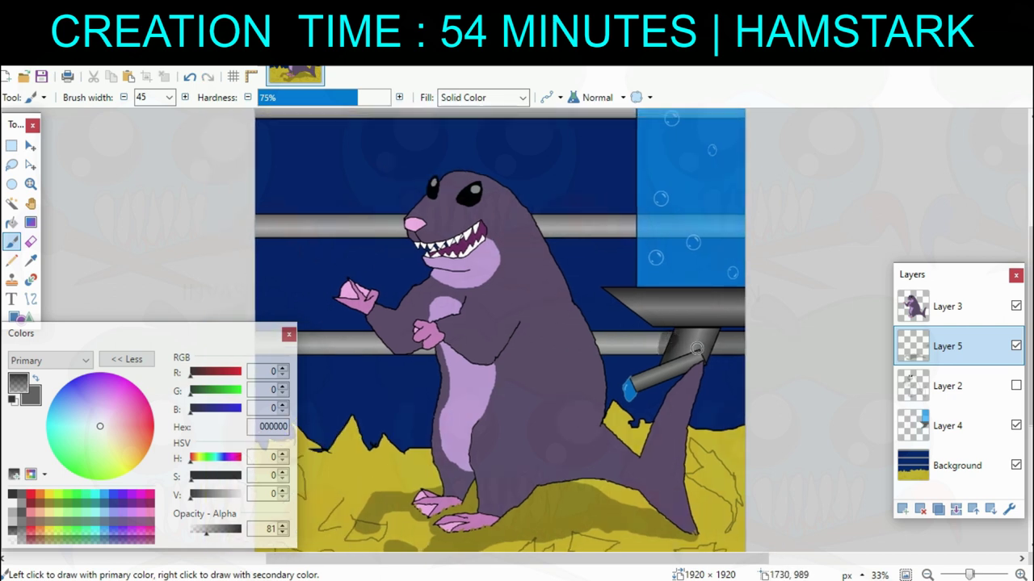
mouse_move(651, 335)
left_mouse_down()
mouse_move(658, 356)
mouse_move(718, 363)
mouse_move(623, 391)
left_mouse_up()
key("e")
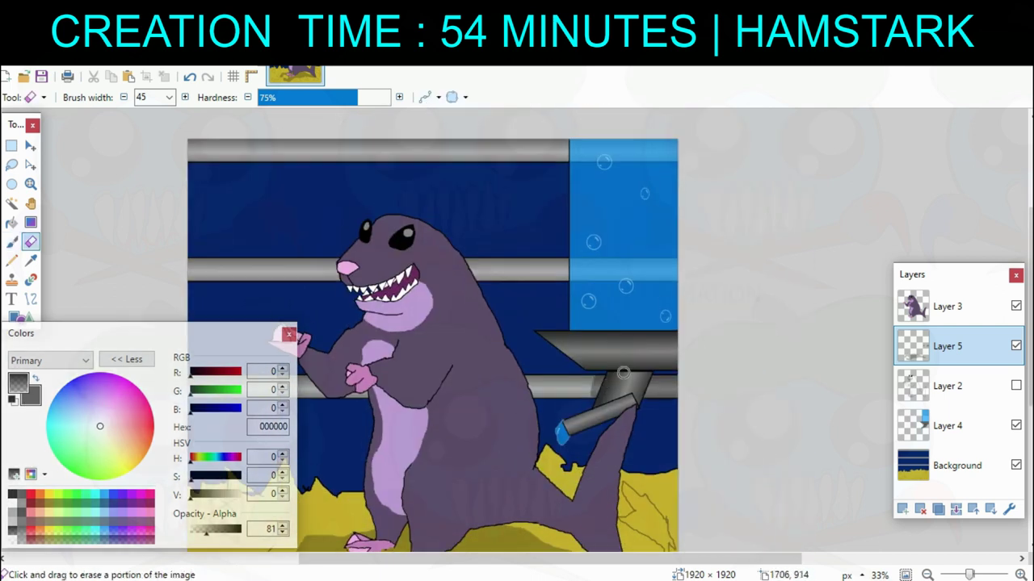
key("b")
mouse_move(612, 369)
left_mouse_down()
mouse_move(649, 370)
mouse_move(622, 371)
left_mouse_up()
key("e")
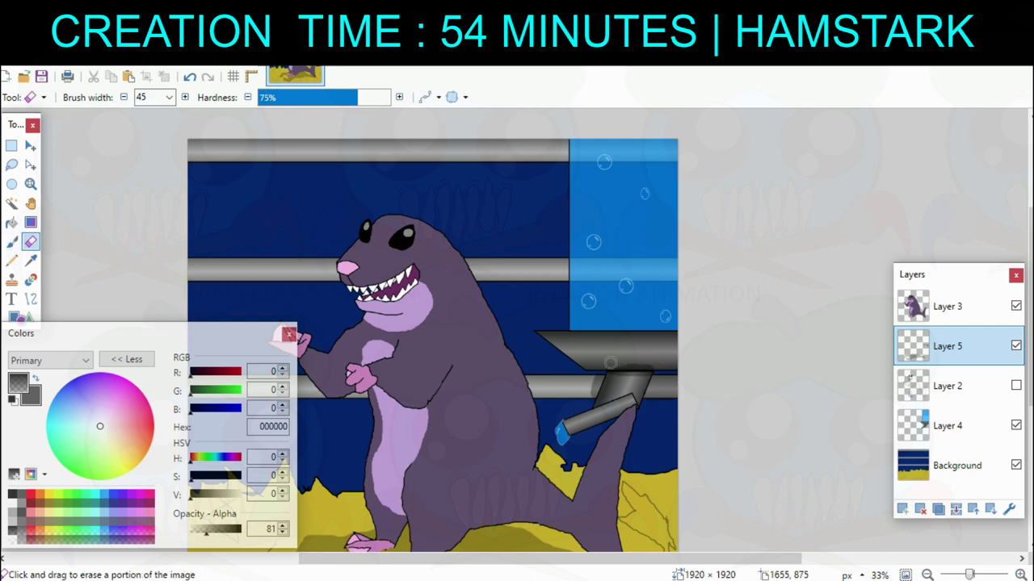
left_click_drag(696, 304, 726, 284)
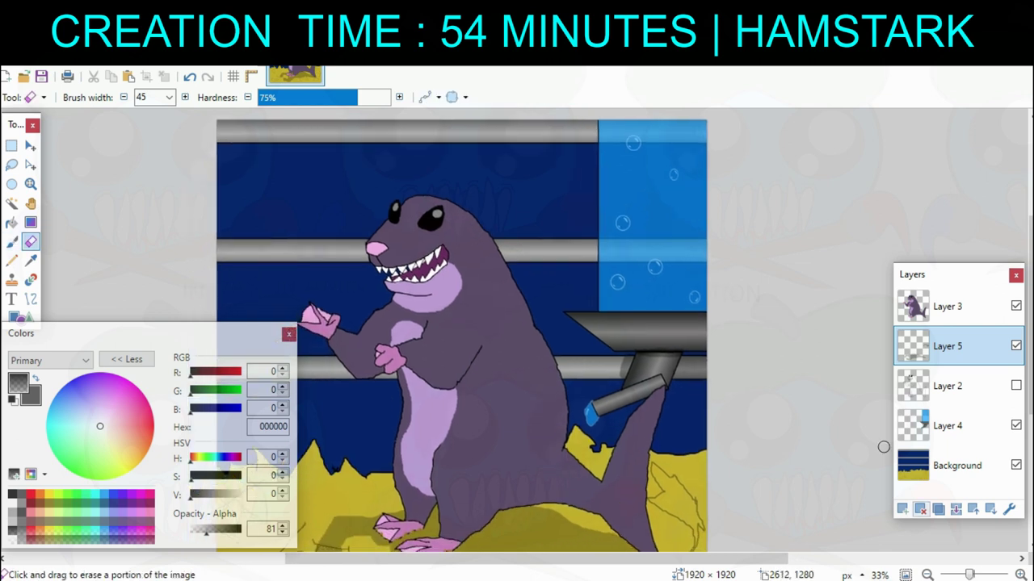
Erase the excess shadow around the spout at width 10 and touch up the spout's shading.
scroll(589, 415, "up", 2)
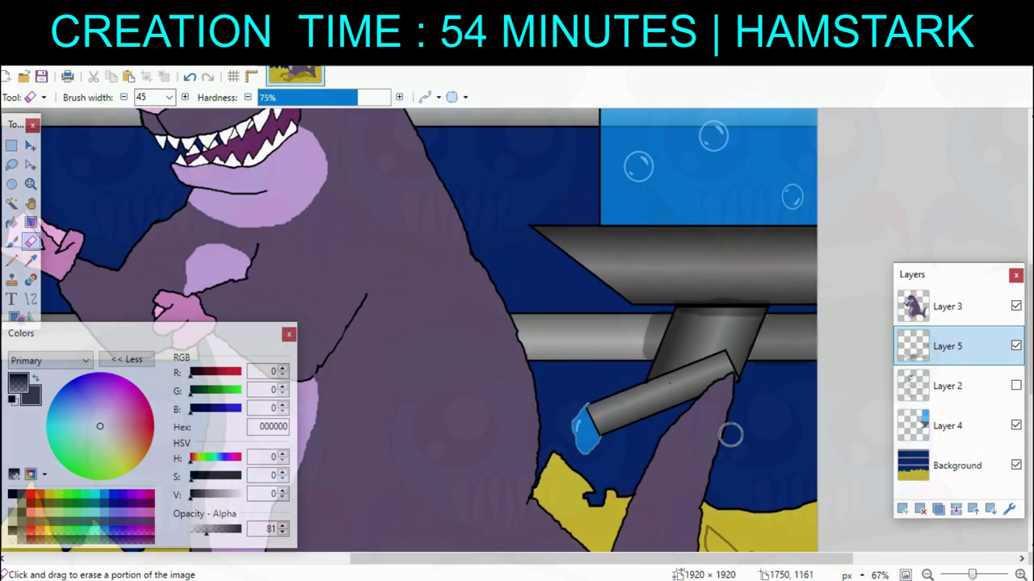
left_click(169, 98)
scroll(162, 153, "up", 5)
left_click(155, 158)
mouse_move(684, 243)
left_mouse_down()
mouse_move(664, 321)
mouse_move(589, 277)
left_mouse_up()
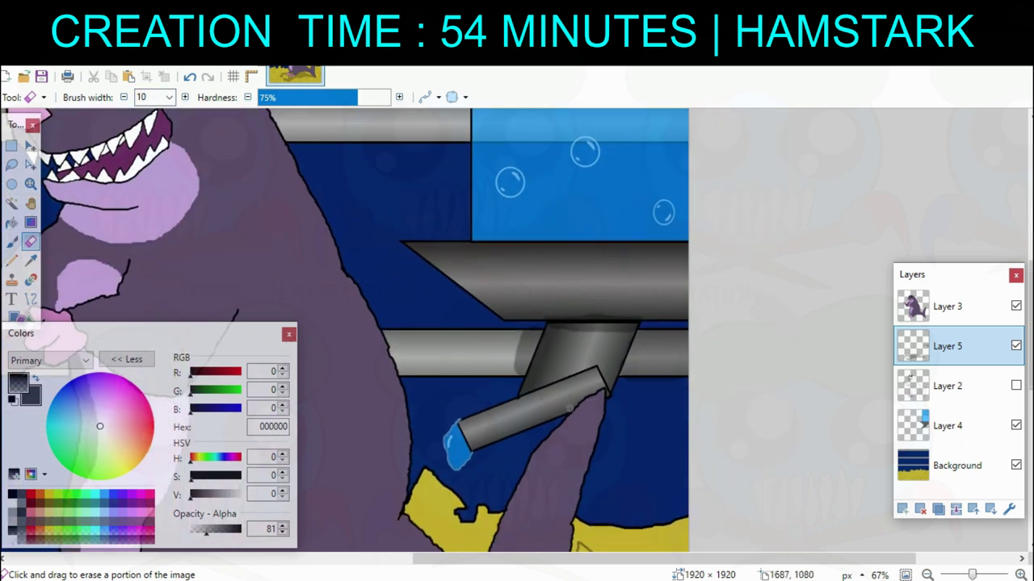
key("b")
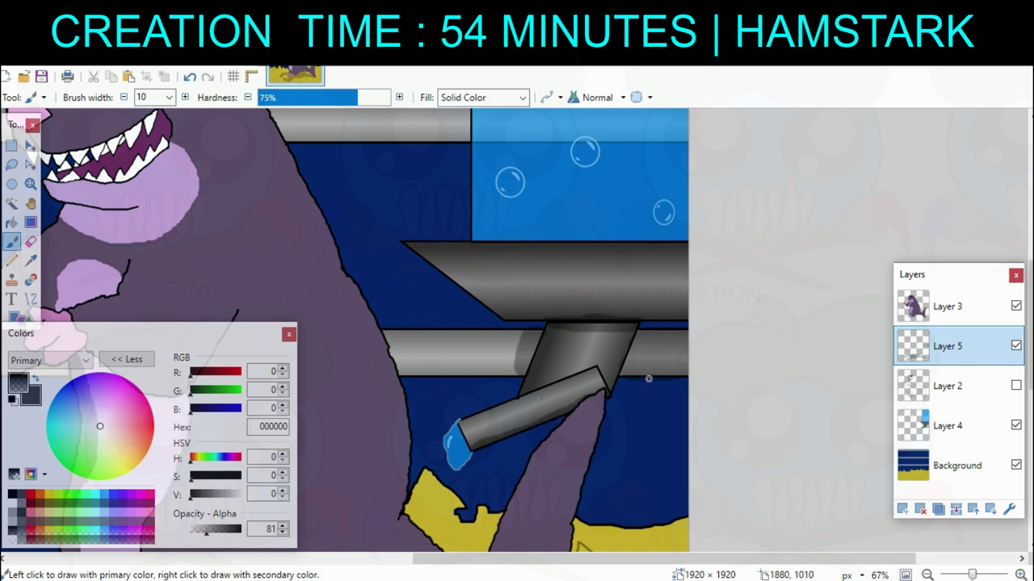
key("e")
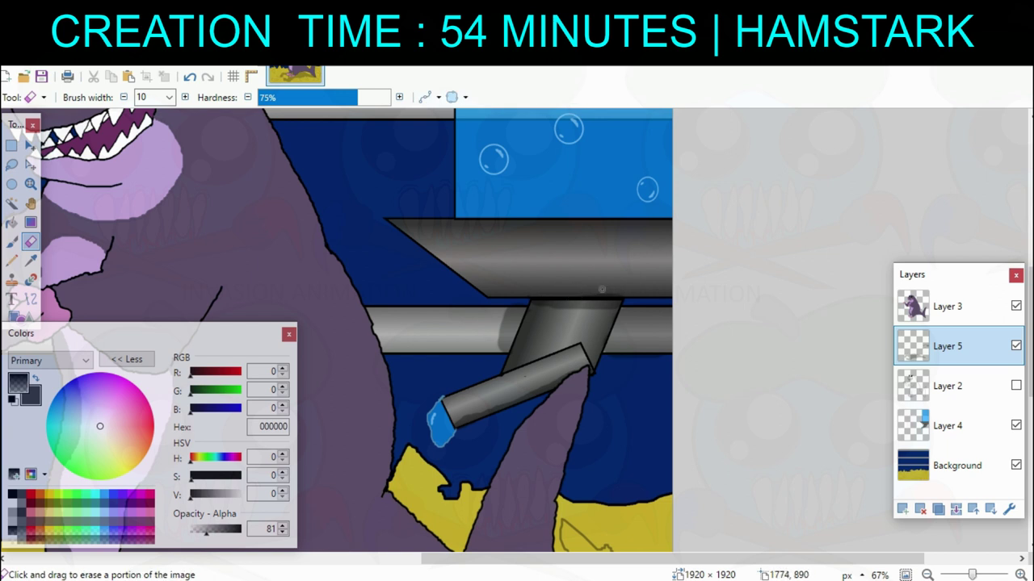
Shade the lower edge of the metal tank base in black with brush width 10.
scroll(655, 299, "up", 3)
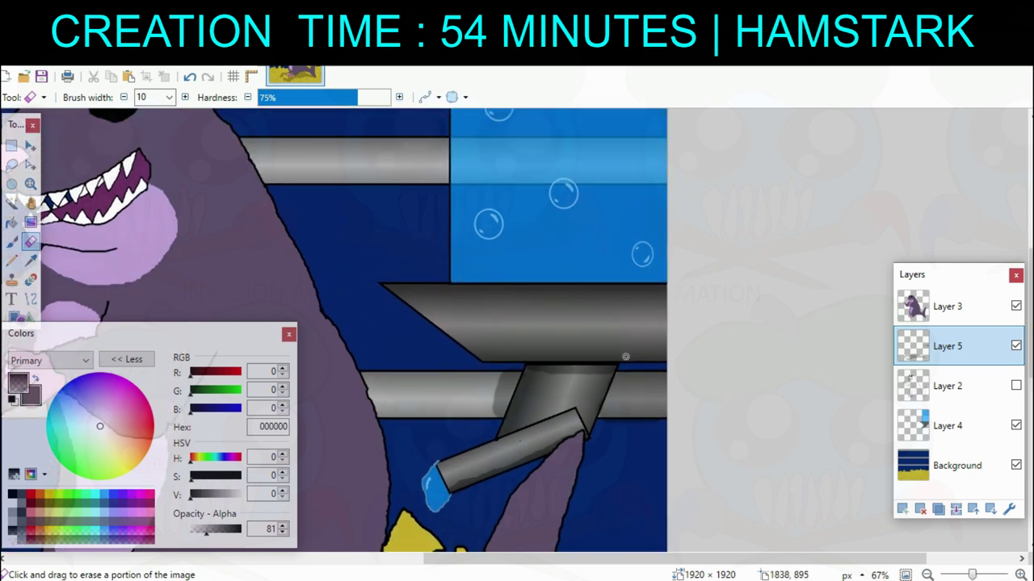
key("b")
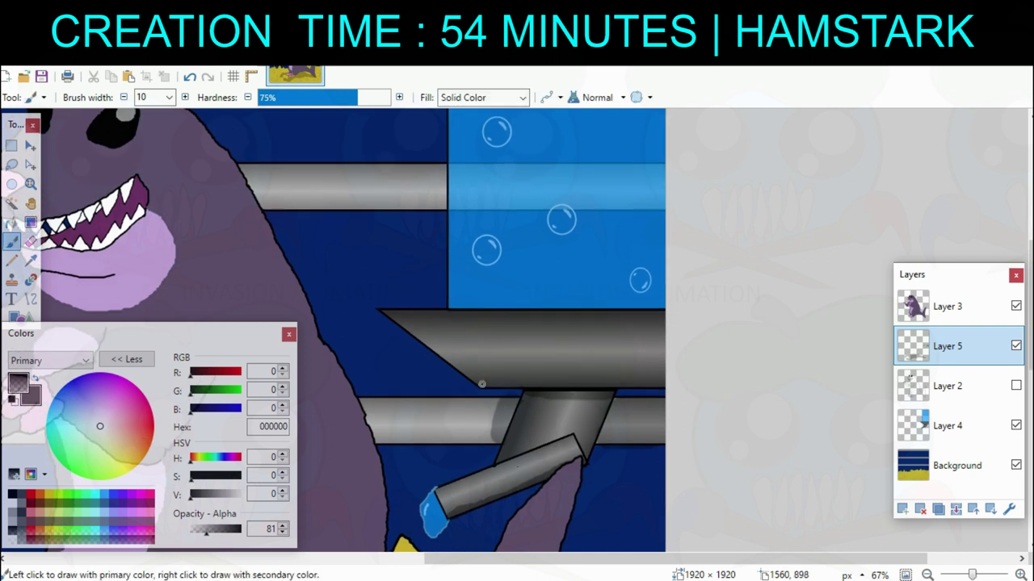
left_click_drag(485, 386, 540, 386)
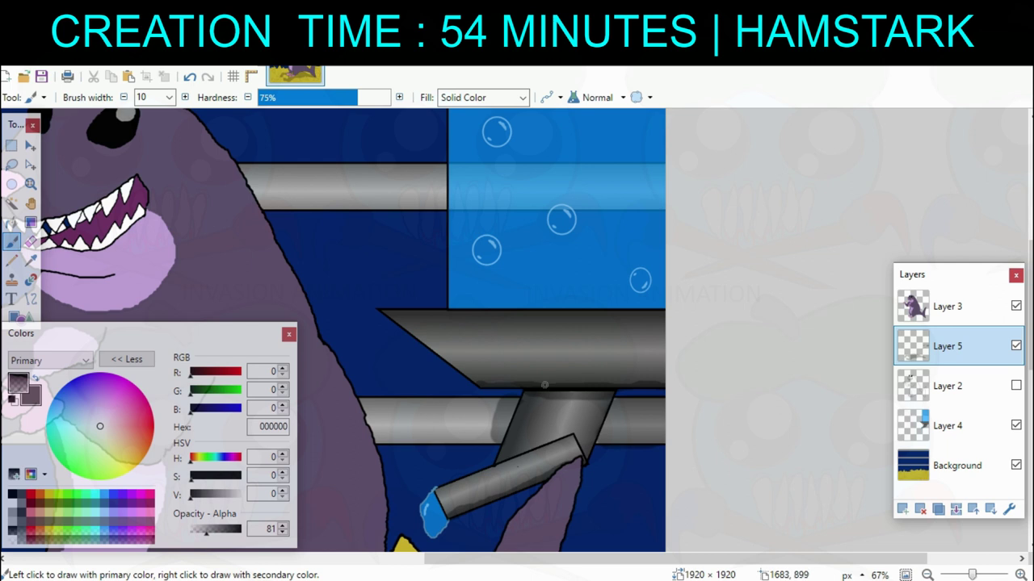
scroll(654, 385, "down", 4)
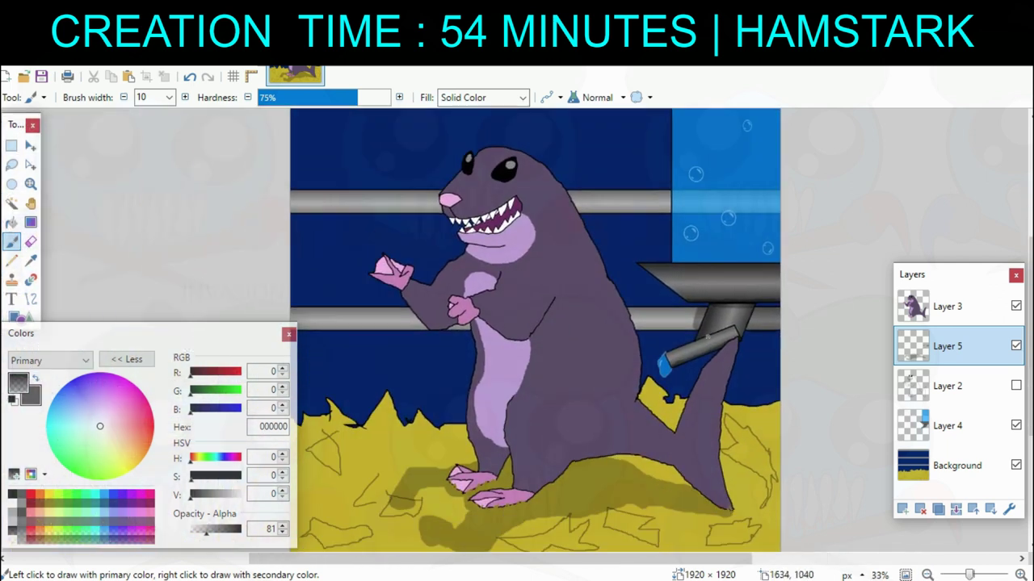
mouse_move(582, 340)
left_mouse_down()
mouse_move(574, 380)
mouse_move(629, 346)
left_mouse_up()
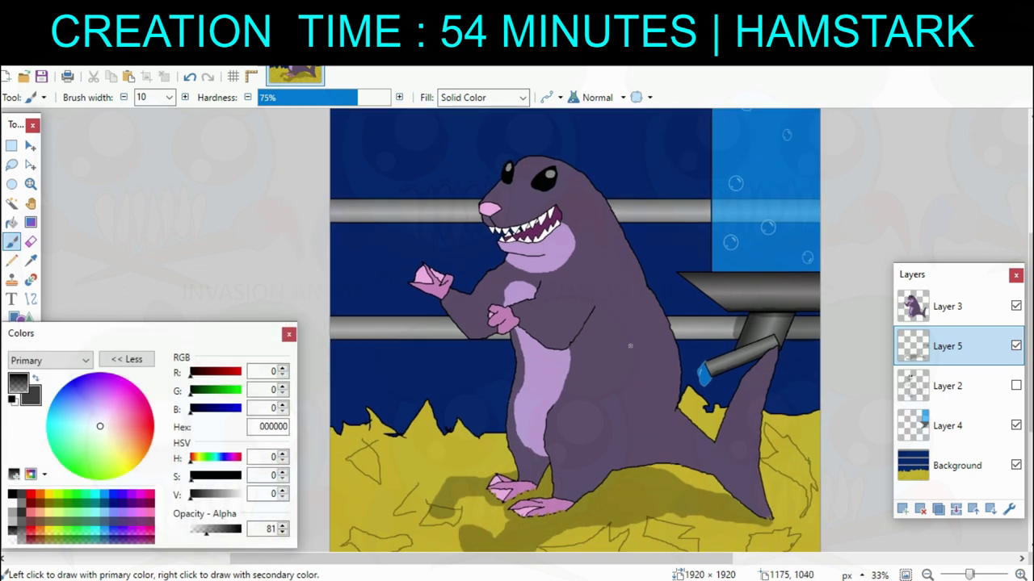
Draw a straight shadow line of width 13 along the lower edge of the lowest grey pipe.
key("o")
mouse_move(322, 337)
left_mouse_down()
mouse_move(768, 338)
mouse_move(729, 338)
left_mouse_up()
key("]")
key("]")
key("]")
left_click_drag(595, 338, 595, 336)
left_click_drag(459, 338, 458, 338)
key("Return")
left_click_drag(470, 299, 491, 366)
left_click_drag(731, 398, 706, 358)
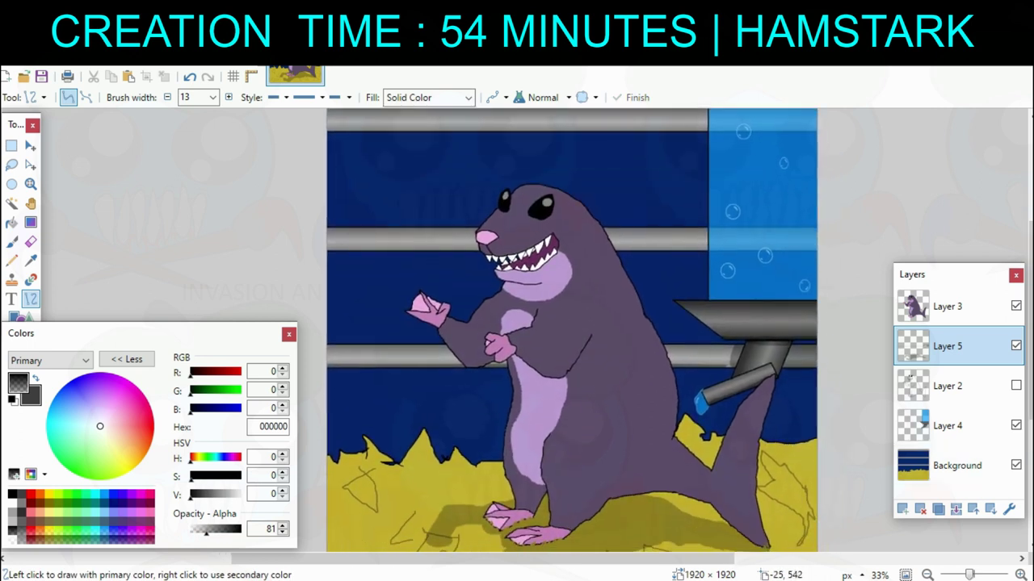
Draw matching horizontal shadow lines about 1500 pixels long along the lower edges of the middle and top grey pipes.
left_click_drag(322, 247, 741, 250)
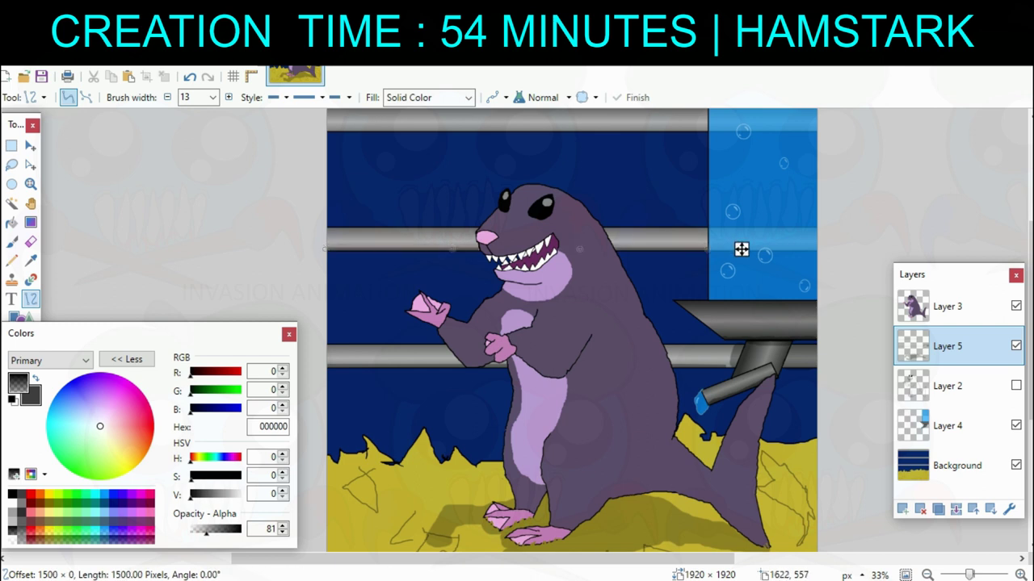
key("Return")
scroll(330, 173, "up", 2)
left_click_drag(323, 220, 709, 219)
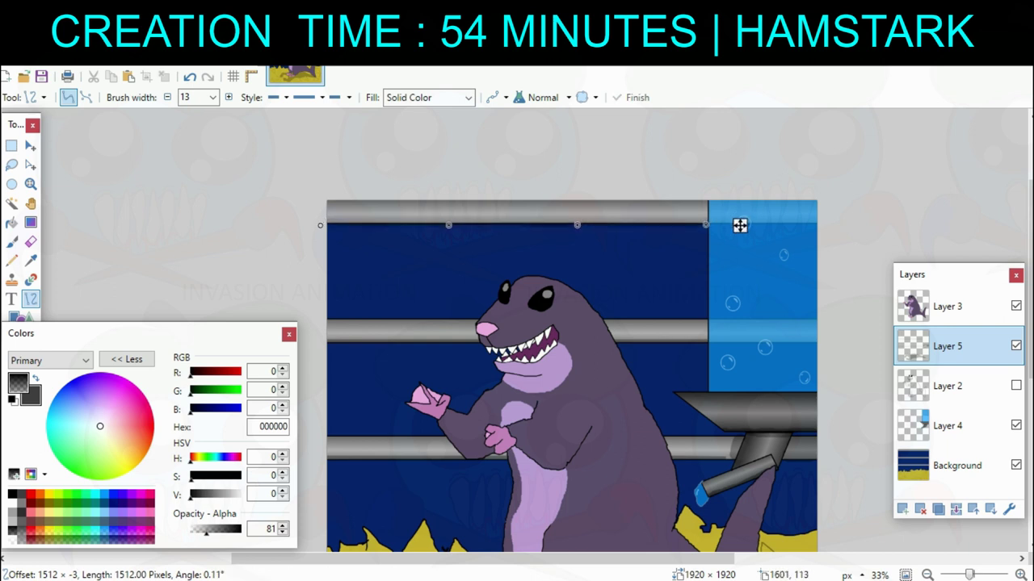
key("Return")
scroll(731, 339, "down", 5)
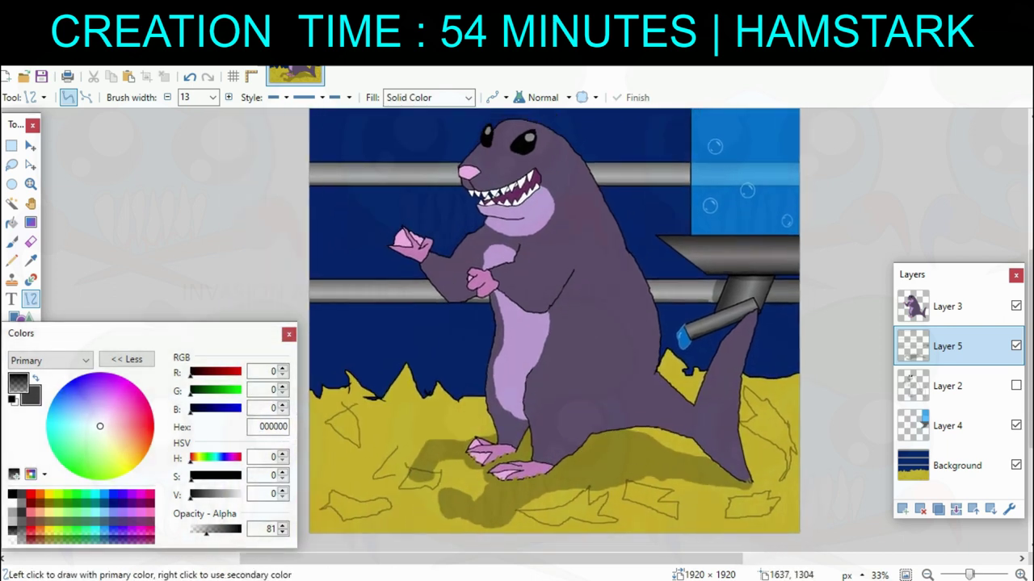
Add a new layer directly above Layer 3 for brush shading on the creature.
left_click_drag(727, 375, 722, 382)
left_click(12, 241)
left_click_drag(408, 297, 356, 276)
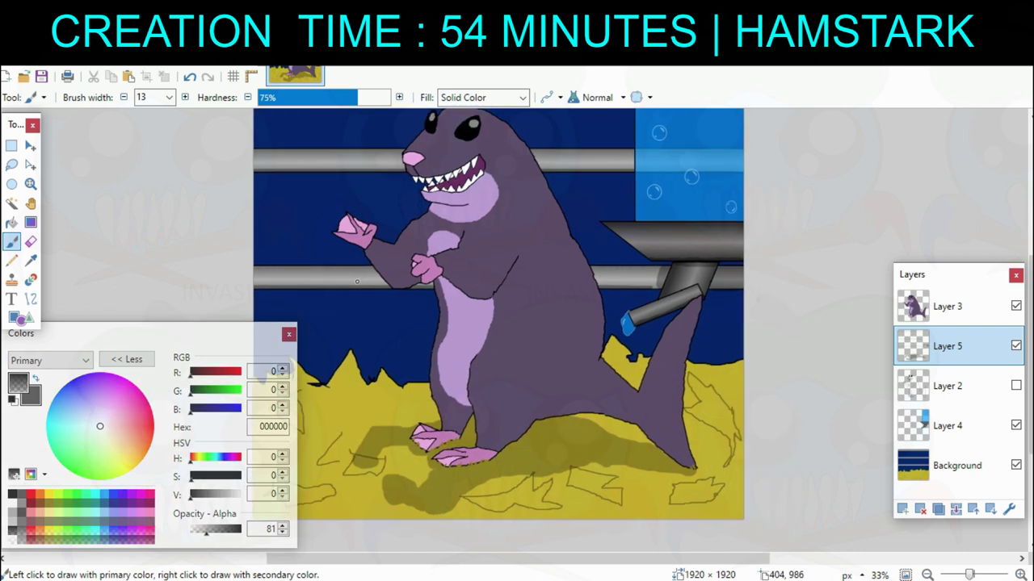
left_click(947, 306)
left_click(902, 509)
scroll(517, 404, "up", 2)
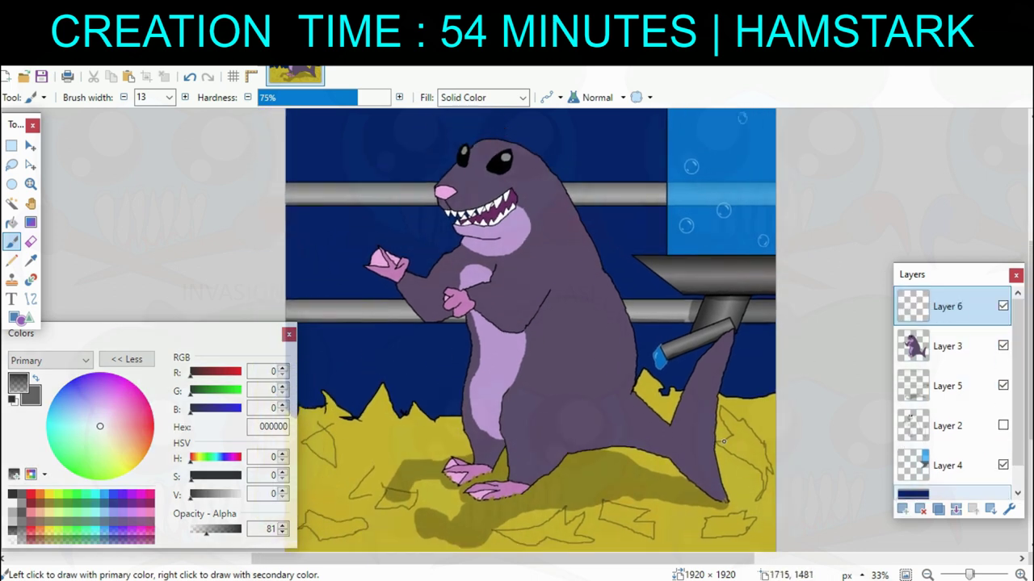
Outline the shadow areas across the creature's legs, feet, lower body and tail in black at opacity 81 with brush width 13.
mouse_move(460, 415)
left_mouse_down()
mouse_move(621, 389)
mouse_move(685, 424)
mouse_move(801, 535)
mouse_move(651, 431)
mouse_move(606, 422)
mouse_move(492, 443)
mouse_move(616, 436)
left_mouse_up()
mouse_move(533, 383)
left_mouse_down()
mouse_move(678, 365)
mouse_move(618, 359)
left_mouse_up()
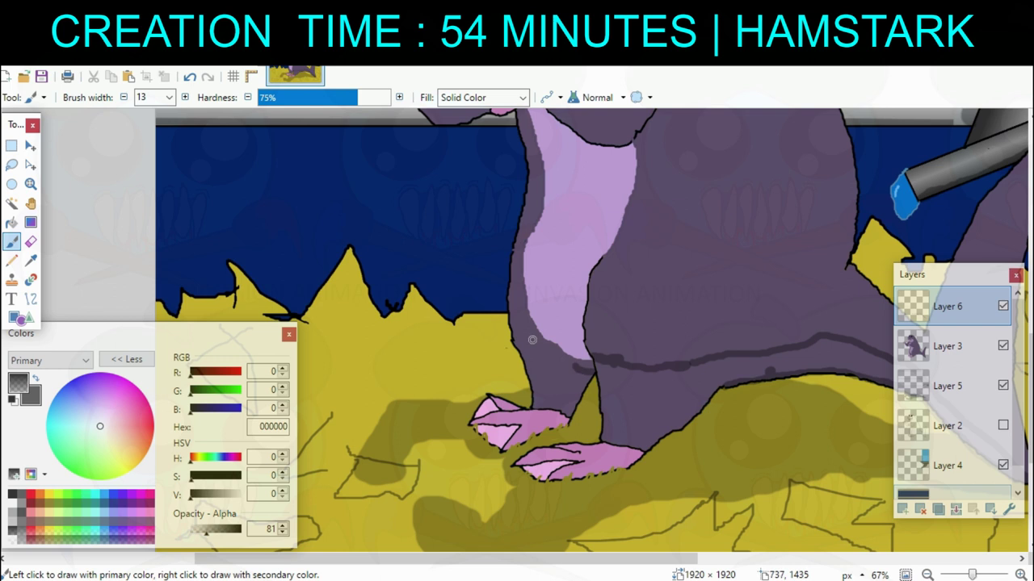
mouse_move(512, 332)
left_mouse_down()
mouse_move(553, 337)
mouse_move(579, 358)
left_mouse_up()
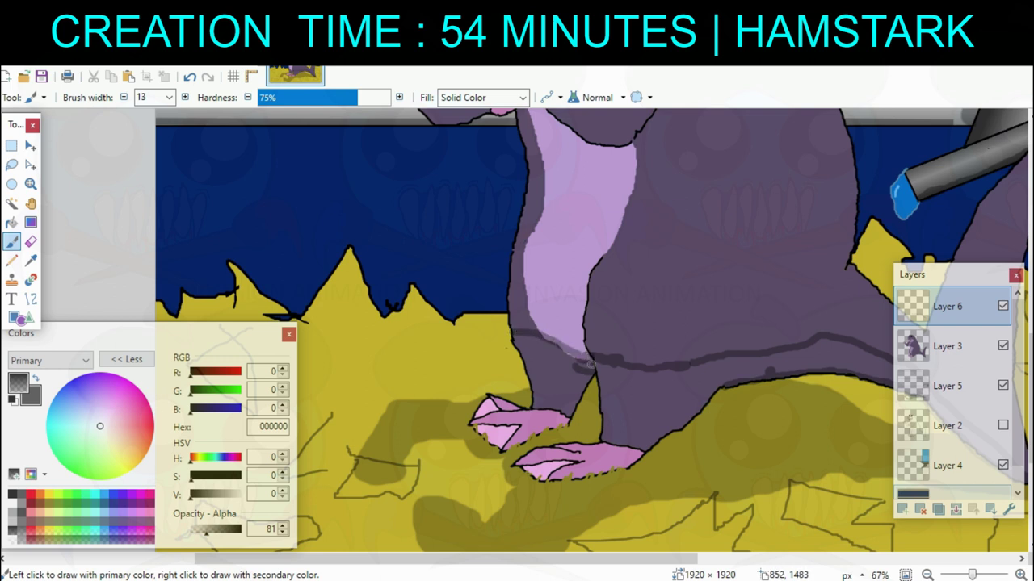
mouse_move(517, 341)
left_mouse_down()
mouse_move(534, 400)
mouse_move(525, 409)
mouse_move(490, 397)
mouse_move(474, 415)
left_mouse_up()
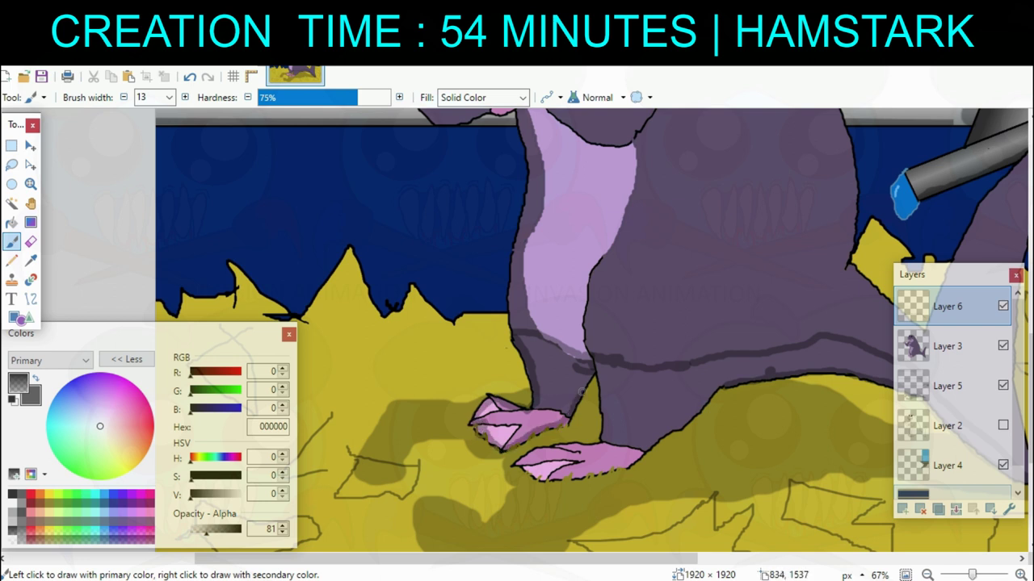
mouse_move(601, 371)
left_mouse_down()
mouse_move(594, 447)
mouse_move(524, 457)
mouse_move(517, 474)
mouse_move(552, 482)
mouse_move(615, 471)
mouse_move(719, 386)
left_mouse_up()
left_click_drag(762, 393, 600, 374)
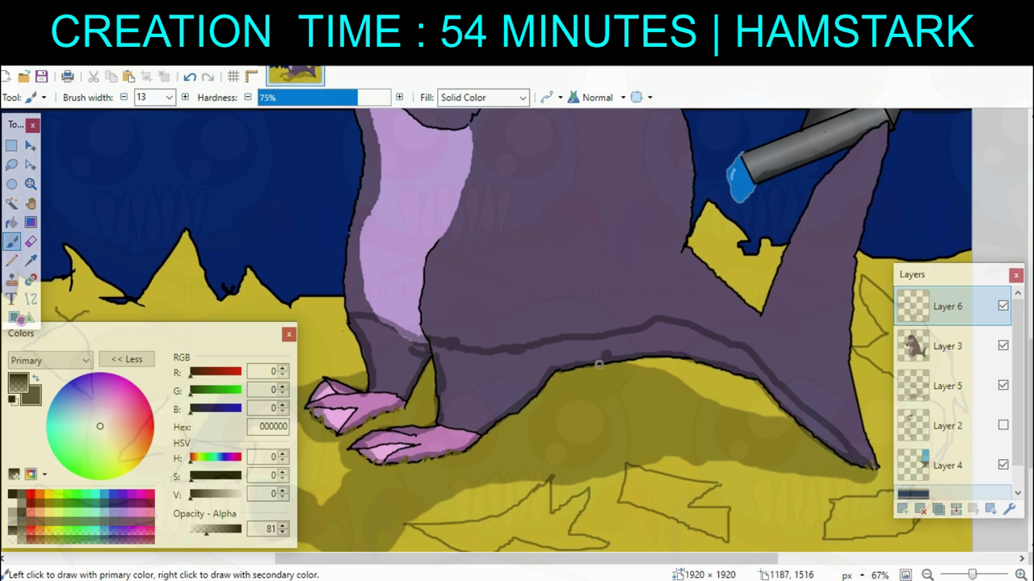
Fill the outlined shadow areas on both legs and the lower body with the same translucent black at 29% tolerance.
key("f")
left_click(592, 356)
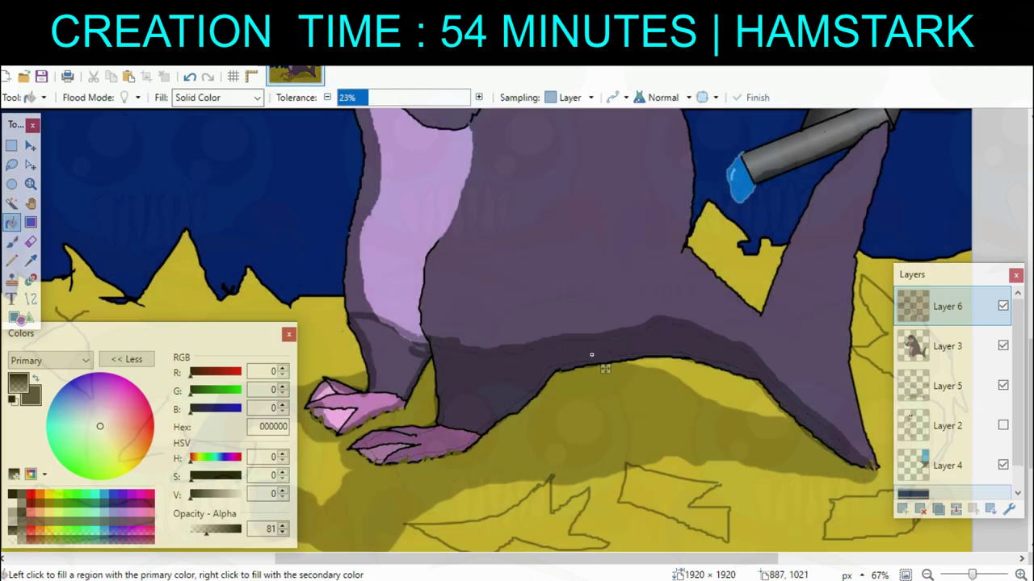
left_click_drag(373, 97, 380, 98)
left_click(327, 97)
left_click(327, 98)
left_click(327, 98)
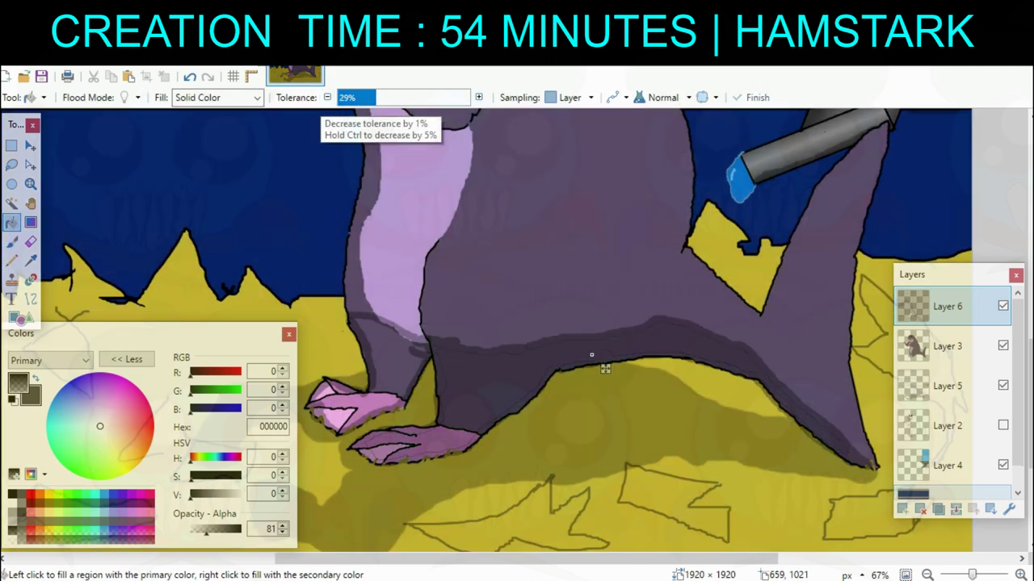
left_click(397, 374)
scroll(411, 388, "up", 2)
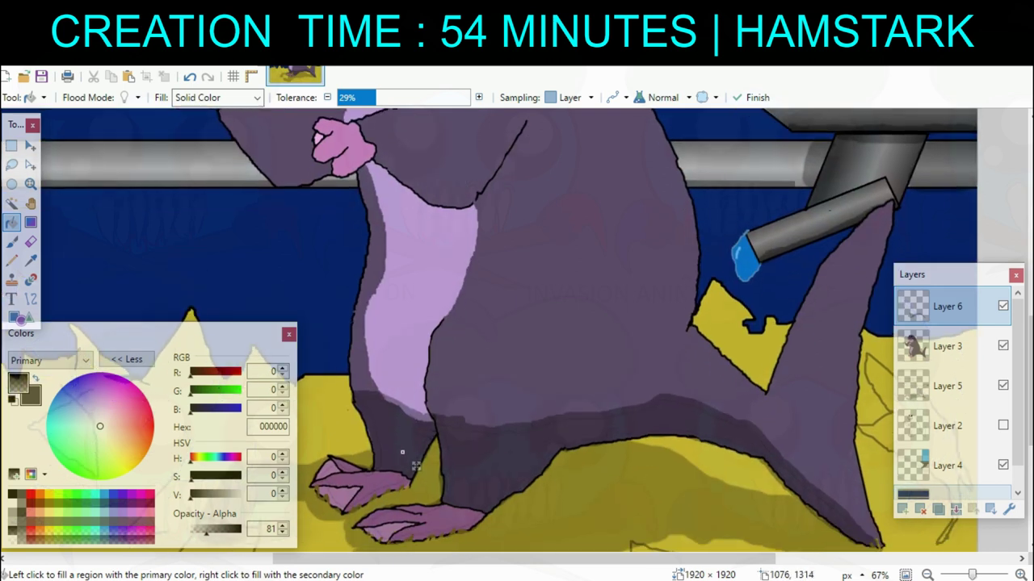
left_click(540, 436)
key("ctrl+z")
key("ctrl+z")
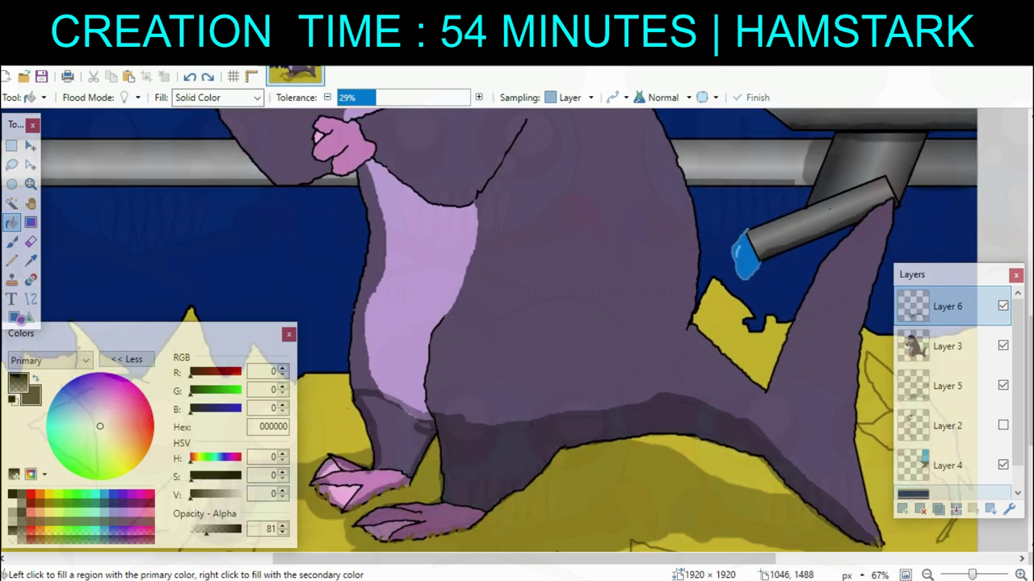
key("ctrl+y")
Paint shading along the underside of the creature's near forearm and on its lower paw with brush width 13.
key("b")
mouse_move(533, 425)
left_mouse_down()
mouse_move(512, 413)
mouse_move(455, 445)
left_mouse_up()
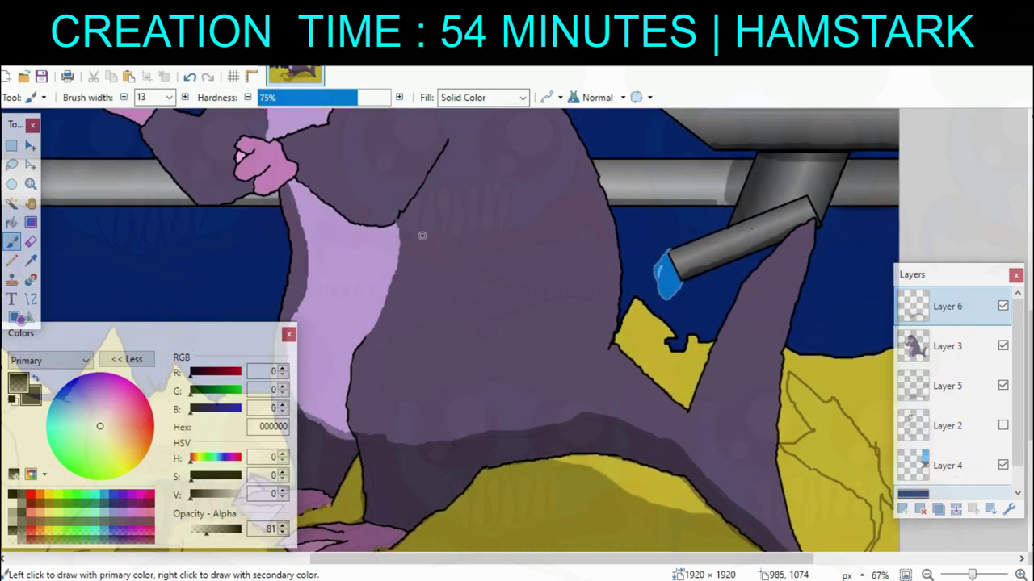
left_click_drag(422, 234, 705, 457)
mouse_move(723, 351)
left_mouse_down()
mouse_move(674, 412)
mouse_move(695, 393)
mouse_move(694, 402)
mouse_move(655, 429)
mouse_move(575, 386)
mouse_move(626, 422)
mouse_move(561, 387)
mouse_move(536, 402)
left_mouse_up()
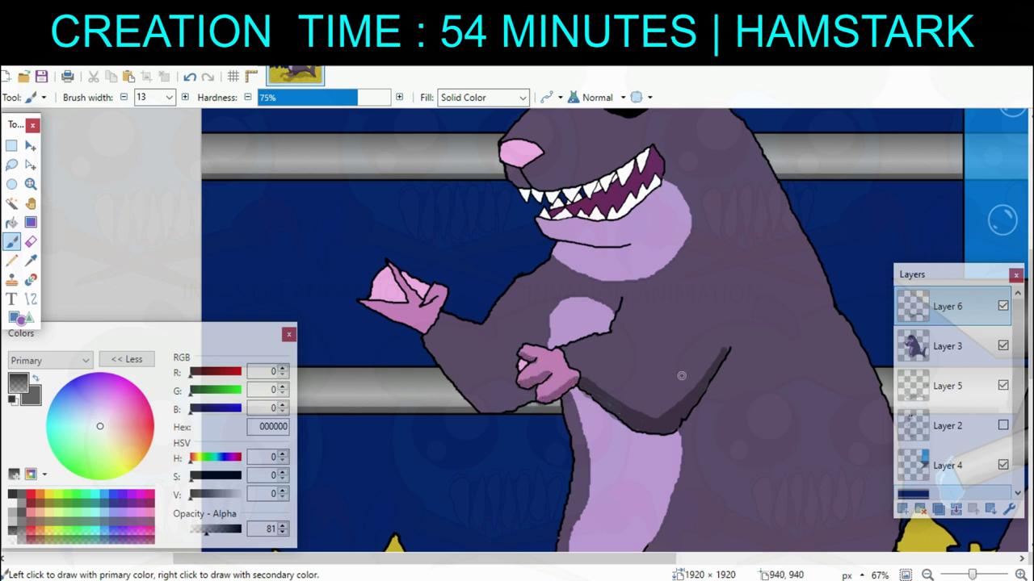
Paint shading along the underside of the creature's raised paw with brush width 13, and undo the stray finger stroke.
scroll(682, 376, "left", 3)
scroll(611, 344, "up", 3)
scroll(611, 344, "down", 2)
left_click_drag(484, 329, 523, 352)
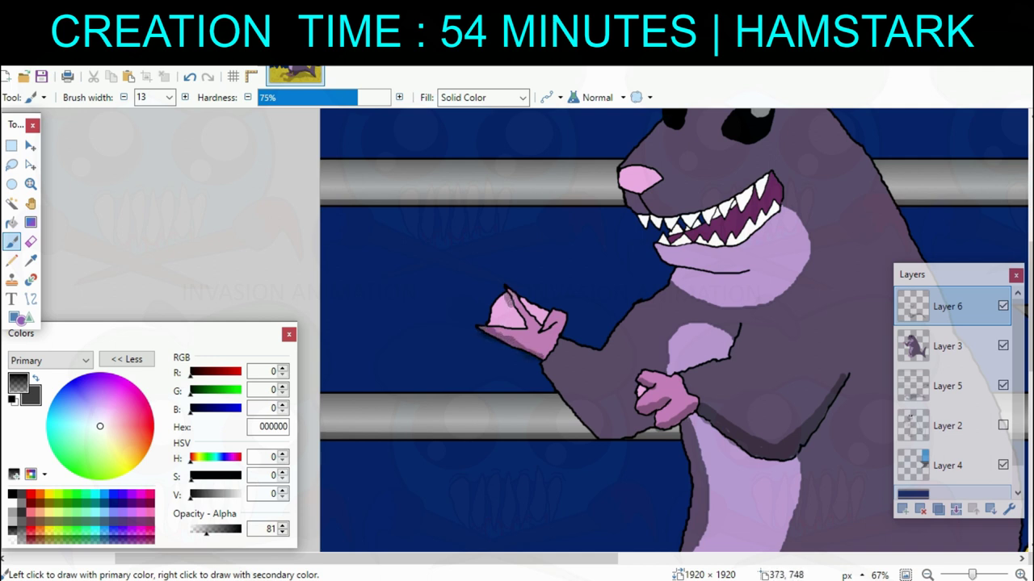
mouse_move(522, 310)
left_mouse_down()
mouse_move(549, 327)
mouse_move(564, 321)
mouse_move(539, 328)
left_mouse_up()
key("ctrl+z")
Erase the shading that spills outside the raised paw's outline with eraser width 13.
key("e")
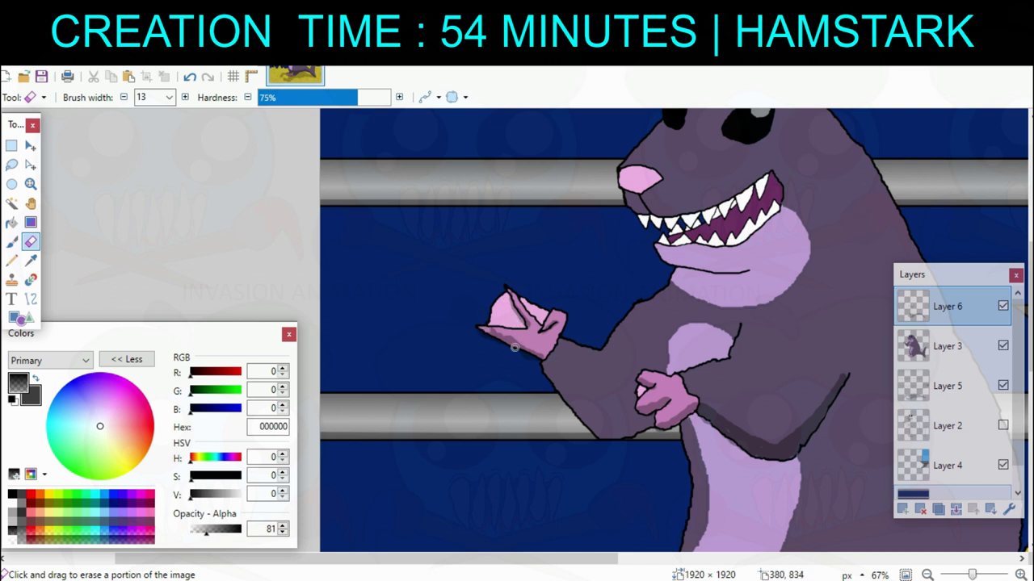
scroll(533, 310, "up", 1)
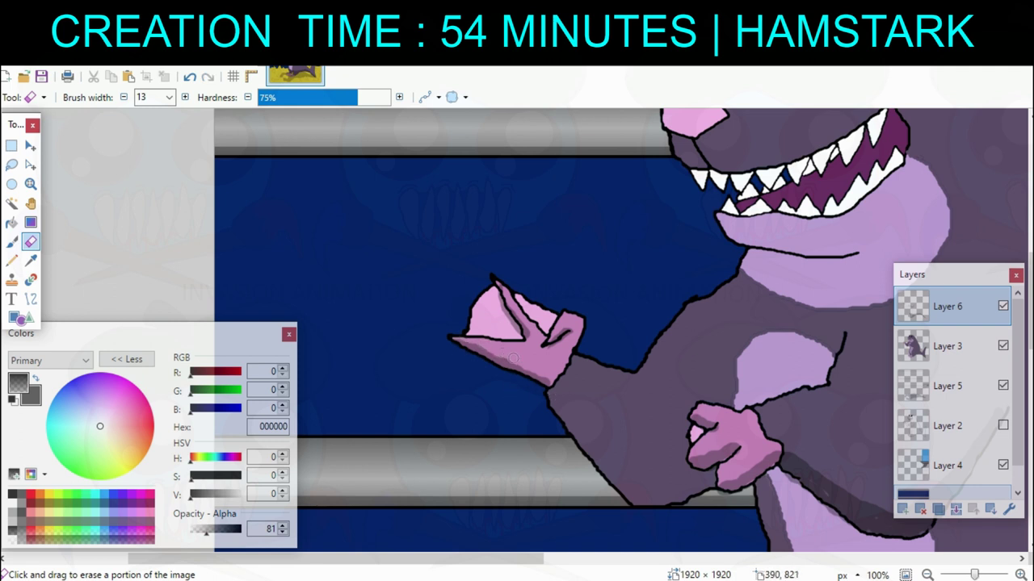
left_click_drag(676, 401, 544, 309)
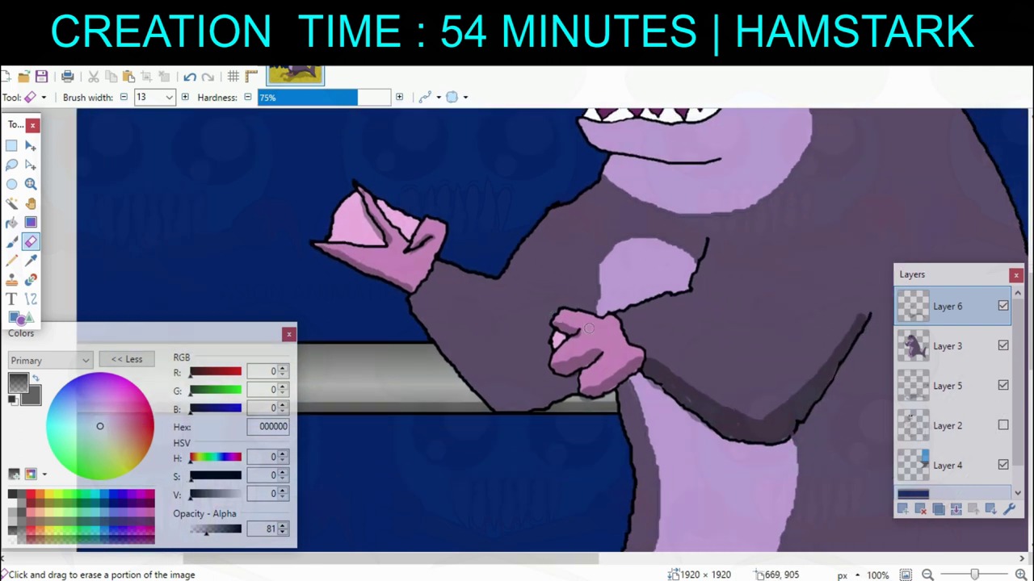
scroll(564, 346, "right", 1)
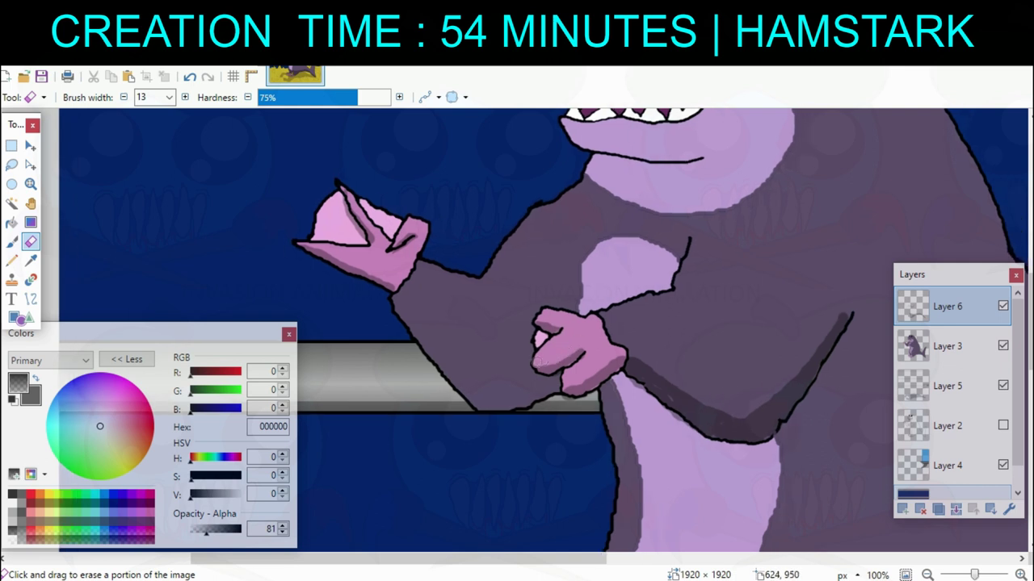
Paint shading along the underside of the far forearm with brush width 13 and clean up its edges with the eraser.
mouse_move(713, 360)
left_mouse_down()
mouse_move(678, 330)
mouse_move(724, 369)
left_mouse_up()
key("b")
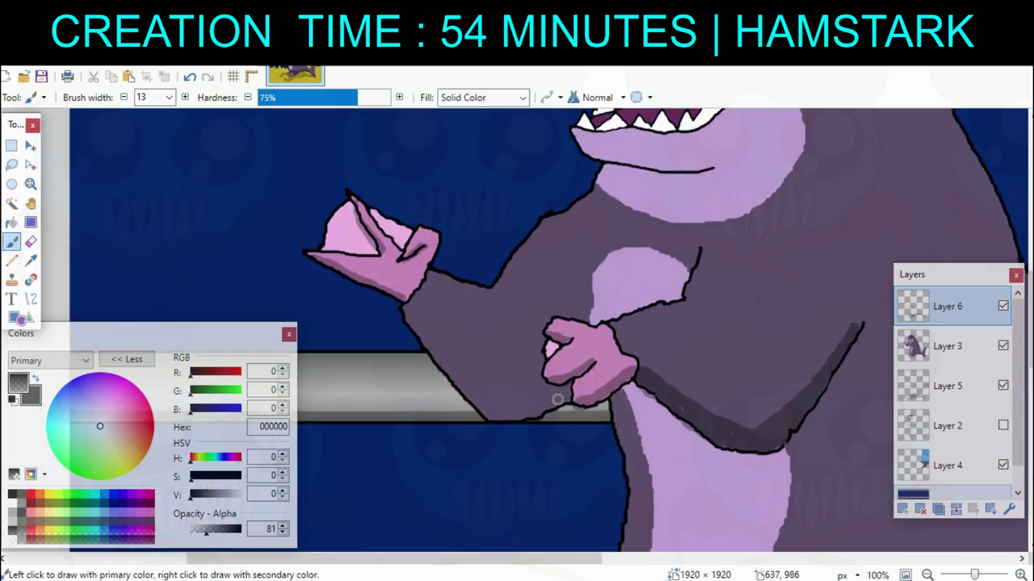
left_click_drag(557, 399, 482, 412)
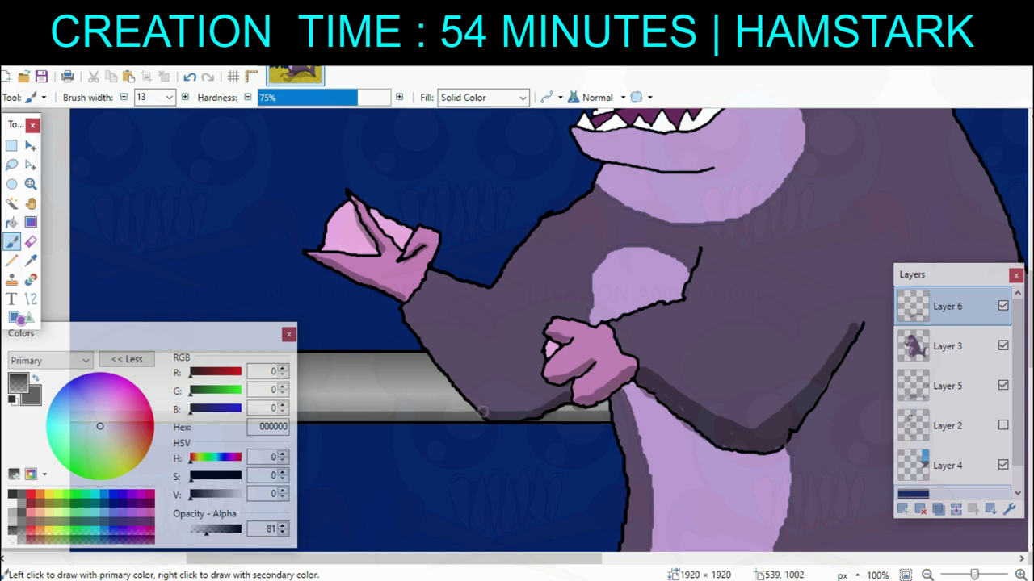
key("e")
scroll(517, 372, "up", 5)
scroll(517, 372, "right", 3)
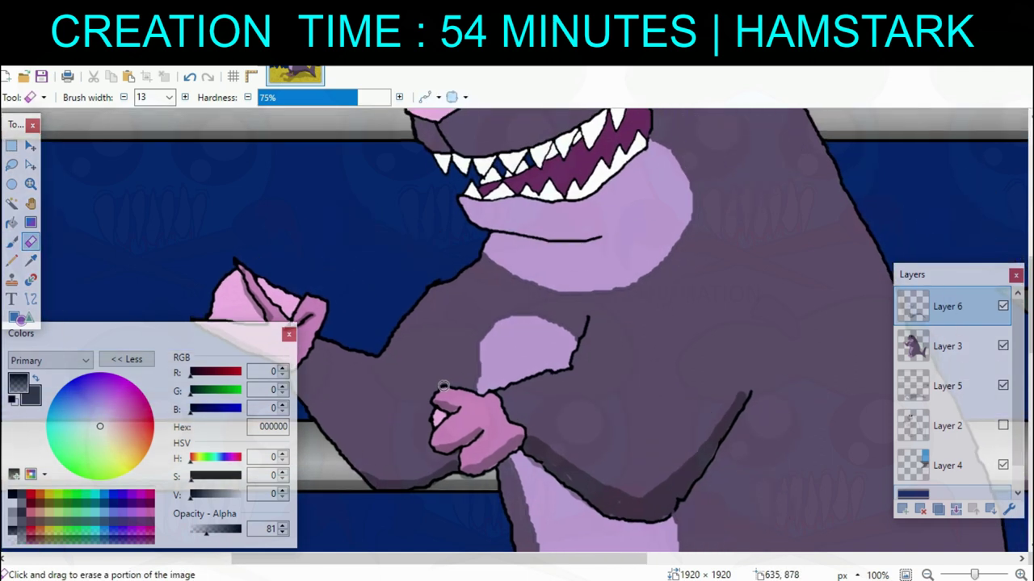
Paint shading along the lower jaw and across the neck below it, and erase the overspill outside the outline.
key("b")
mouse_move(456, 303)
left_mouse_down()
mouse_move(528, 315)
mouse_move(565, 301)
mouse_move(491, 333)
mouse_move(446, 325)
mouse_move(476, 326)
left_mouse_up()
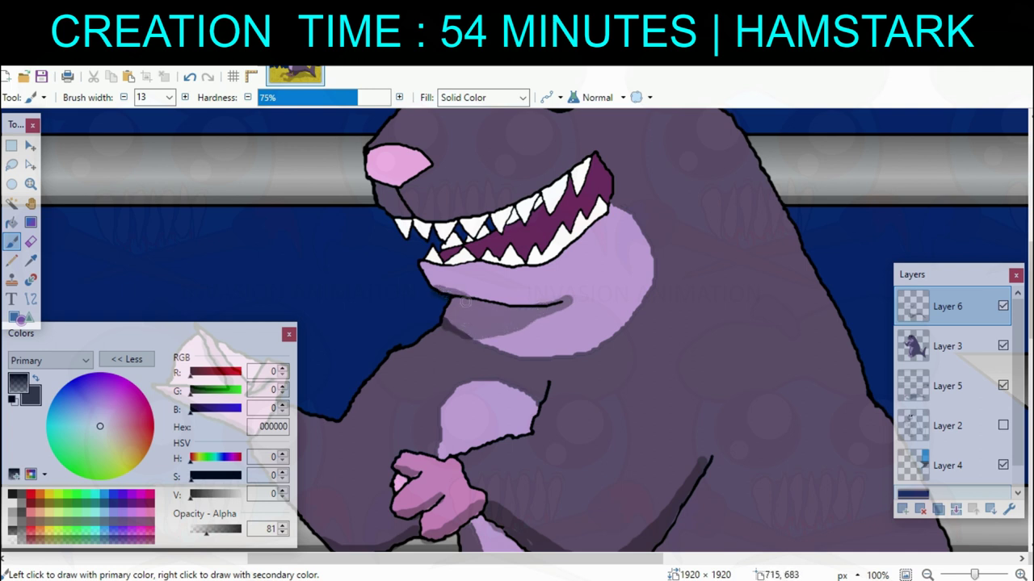
left_click_drag(492, 301, 557, 306)
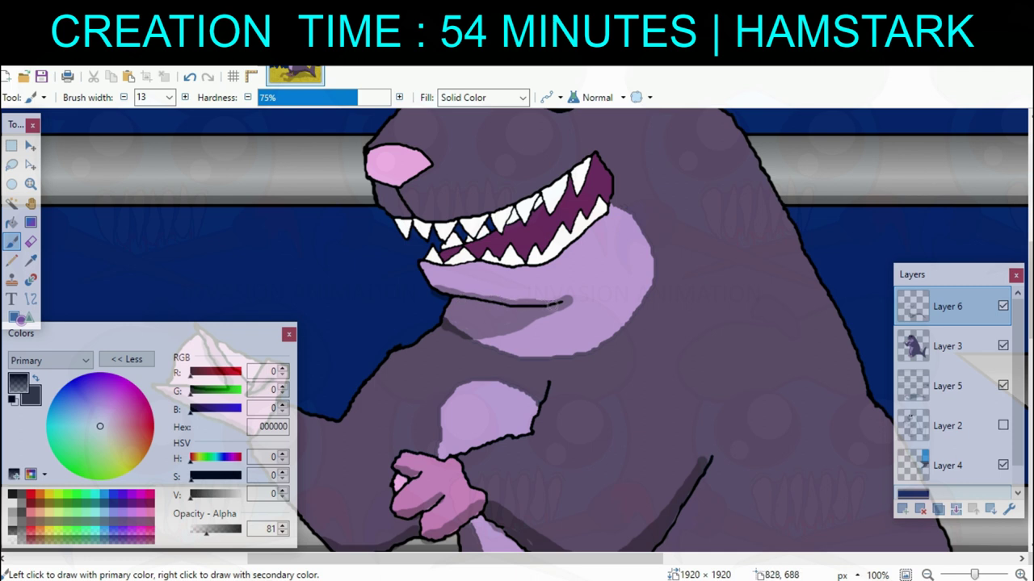
left_click_drag(659, 323, 723, 349)
key("e")
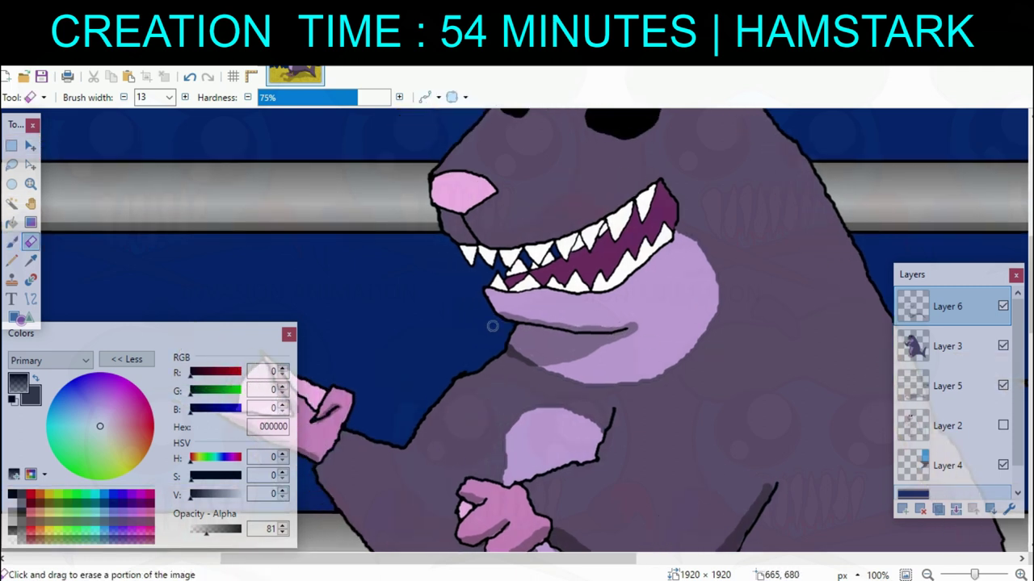
scroll(566, 383, "right", 2)
left_click_drag(627, 320, 625, 433)
mouse_move(784, 438)
left_mouse_down()
mouse_move(574, 231)
mouse_move(645, 348)
left_mouse_up()
Shade the upper edges of the creature's front row of upper teeth with brush width 3.
scroll(644, 348, "up", 2)
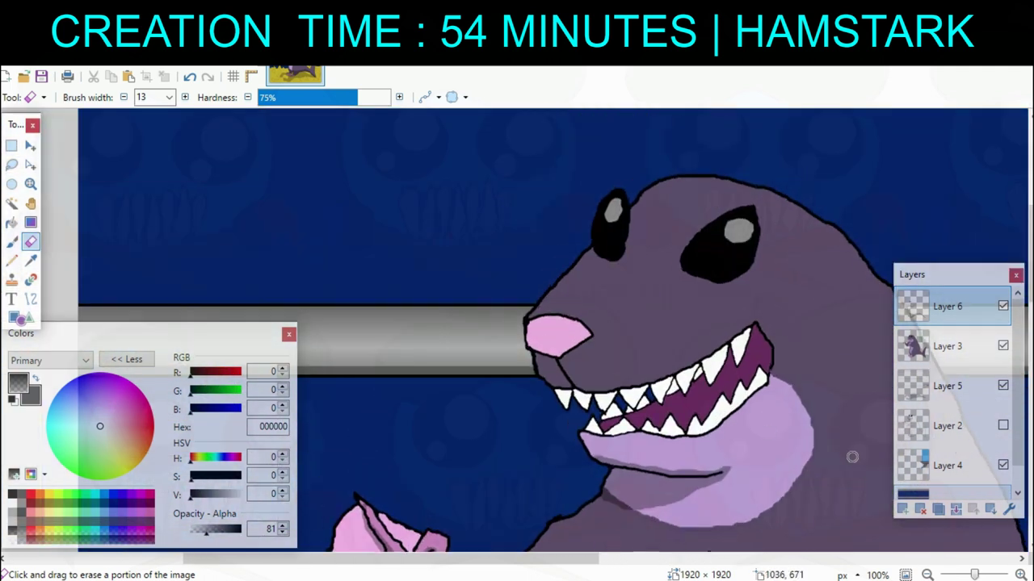
scroll(629, 456, "up", 1)
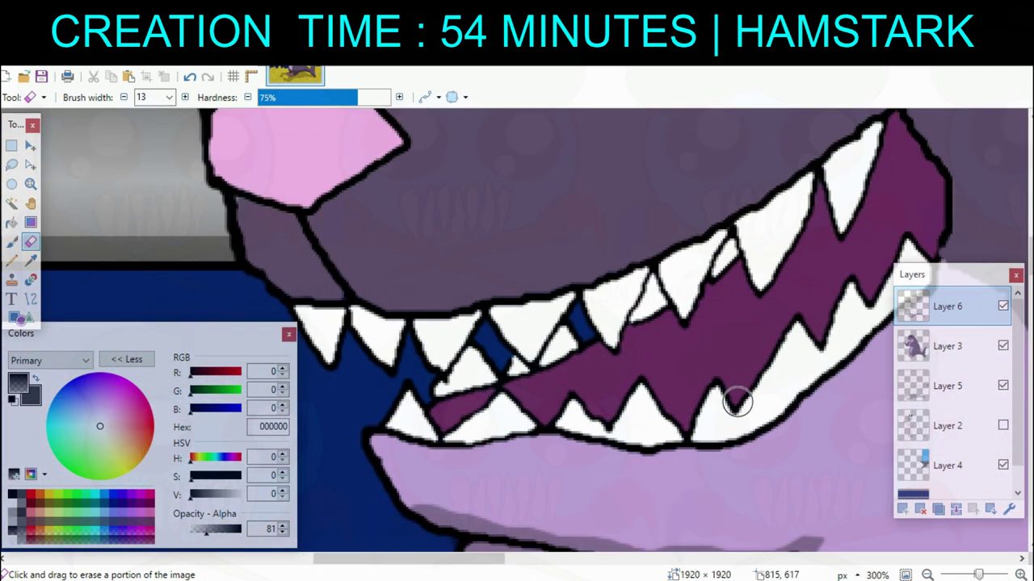
left_click(169, 97)
left_click(150, 134)
left_click(11, 240)
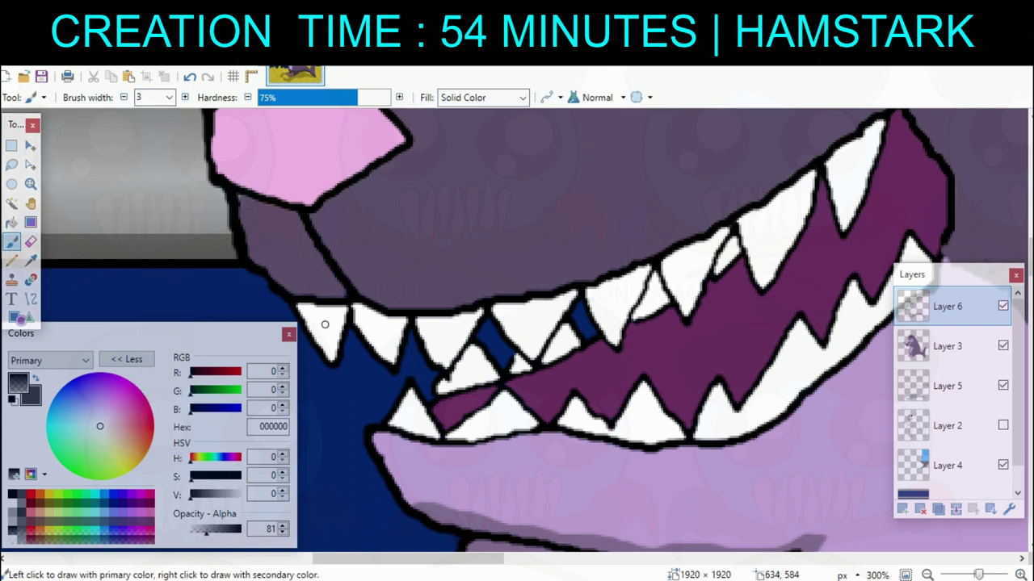
mouse_move(356, 306)
left_mouse_down()
mouse_move(401, 319)
mouse_move(357, 311)
mouse_move(482, 309)
left_mouse_up()
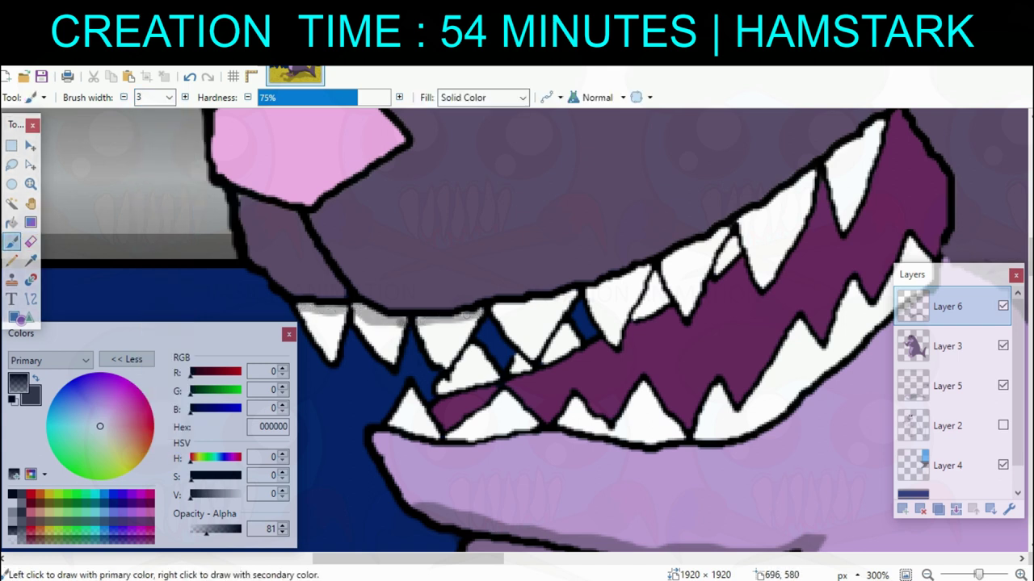
scroll(479, 332, "right", 3)
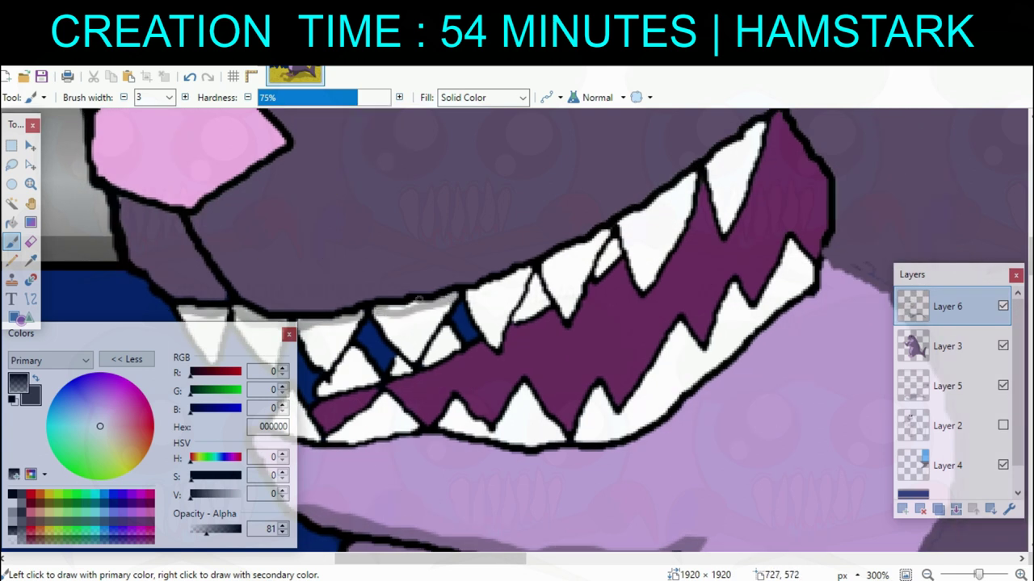
scroll(490, 322, "right", 3)
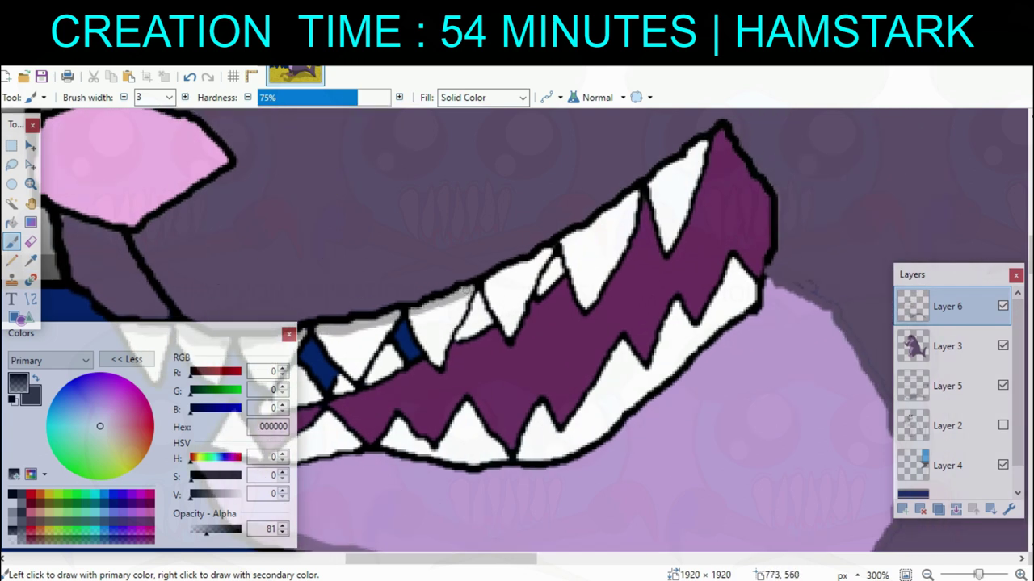
scroll(436, 311, "up", 1)
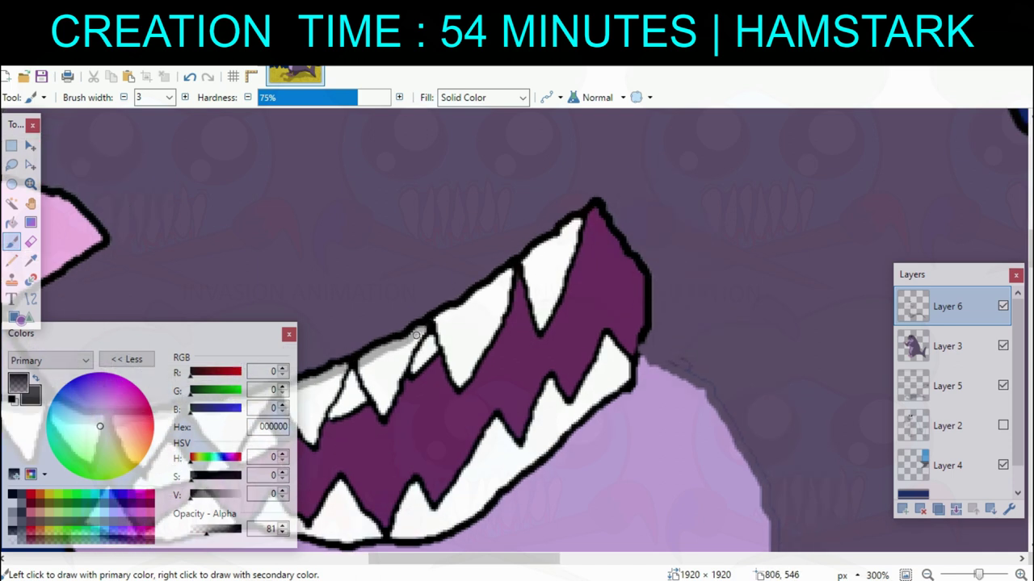
scroll(465, 299, "right", 2)
scroll(465, 299, "up", 1)
mouse_move(430, 327)
left_mouse_down()
mouse_move(582, 221)
mouse_move(553, 236)
left_mouse_up()
Shade the edges of the small teeth behind the upper front row with the same brush.
scroll(553, 235, "left", 8)
scroll(660, 322, "down", 2)
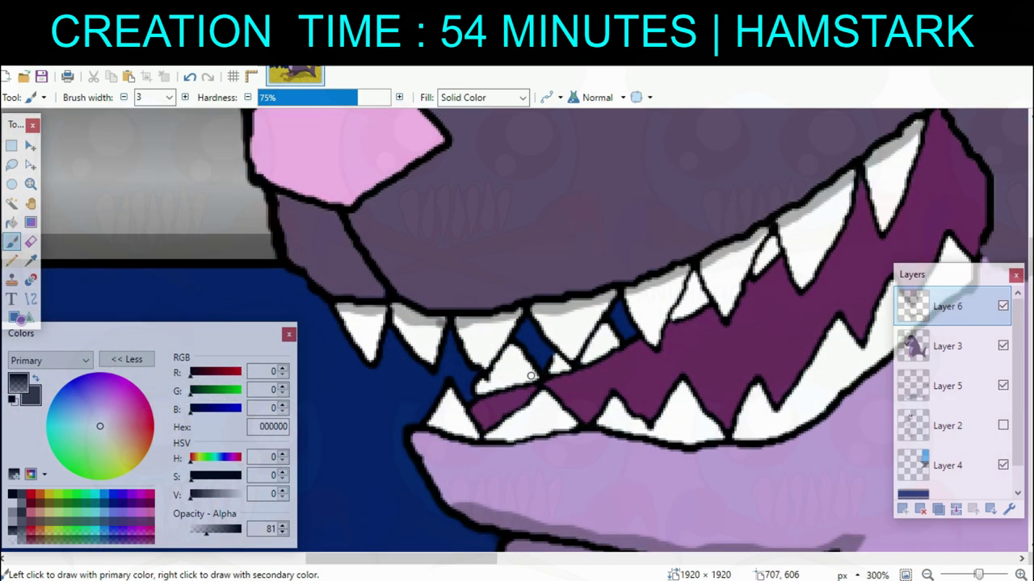
mouse_move(531, 376)
left_mouse_down()
mouse_move(476, 394)
mouse_move(604, 351)
left_mouse_up()
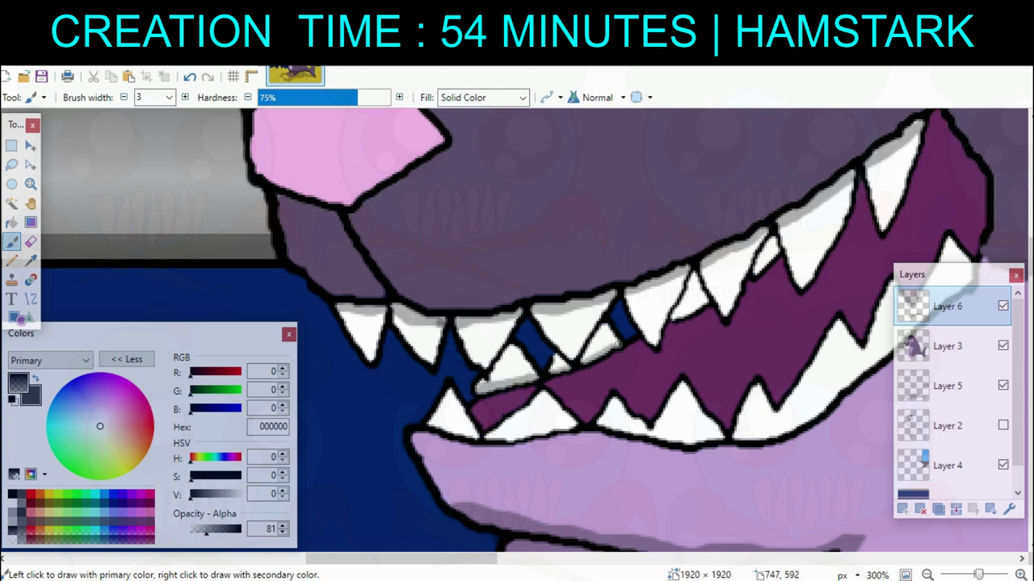
scroll(702, 311, "up", 2)
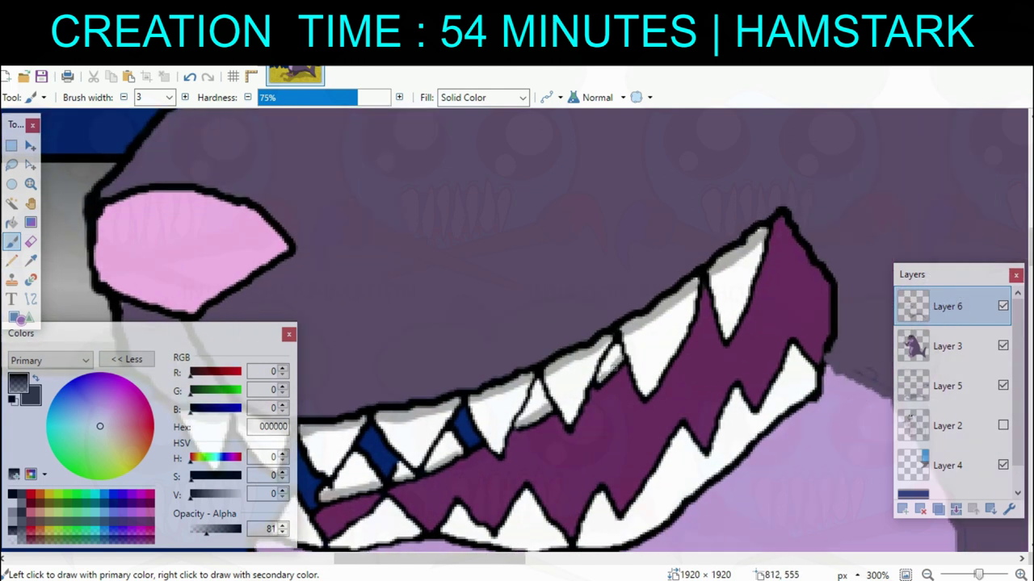
Shade the bottom edges of the lower row of teeth from the mouth corner to the jaw tip.
scroll(630, 355, "down", 3)
mouse_move(852, 256)
left_mouse_down()
mouse_move(679, 395)
mouse_move(617, 414)
mouse_move(630, 409)
mouse_move(577, 409)
mouse_move(642, 405)
left_mouse_up()
mouse_move(612, 409)
left_mouse_down()
mouse_move(523, 417)
mouse_move(466, 402)
left_mouse_up()
scroll(509, 401, "right", 3)
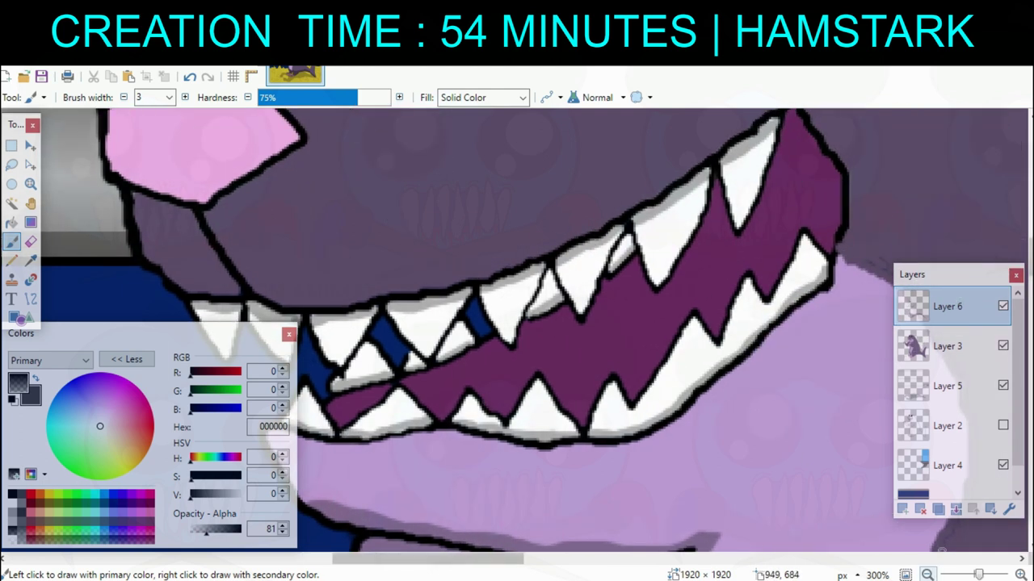
Paint thin shading beneath the nose and along the muzzle above the upper teeth with brush width 3.
scroll(509, 401, "down", 1)
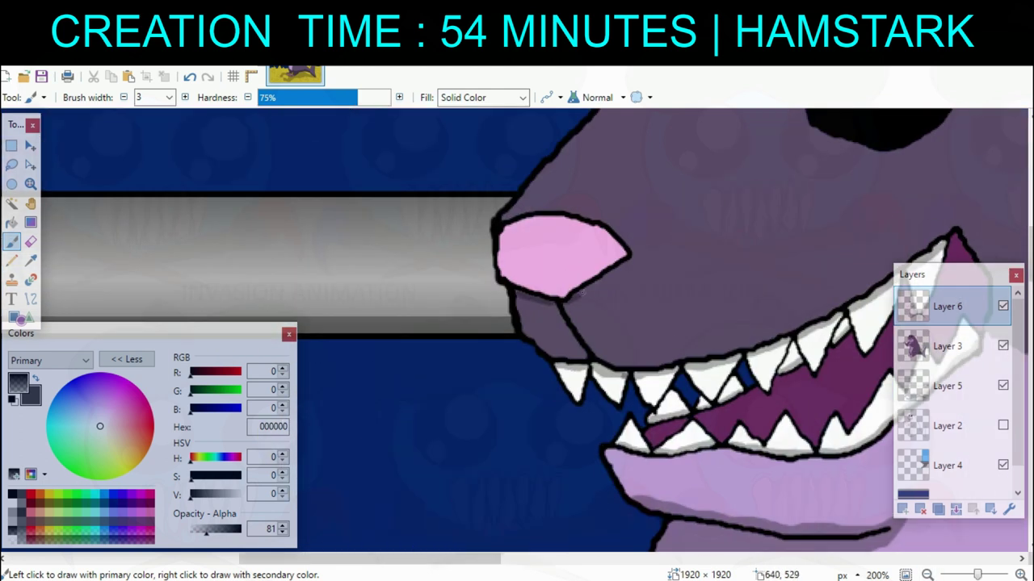
left_click_drag(645, 288, 535, 369)
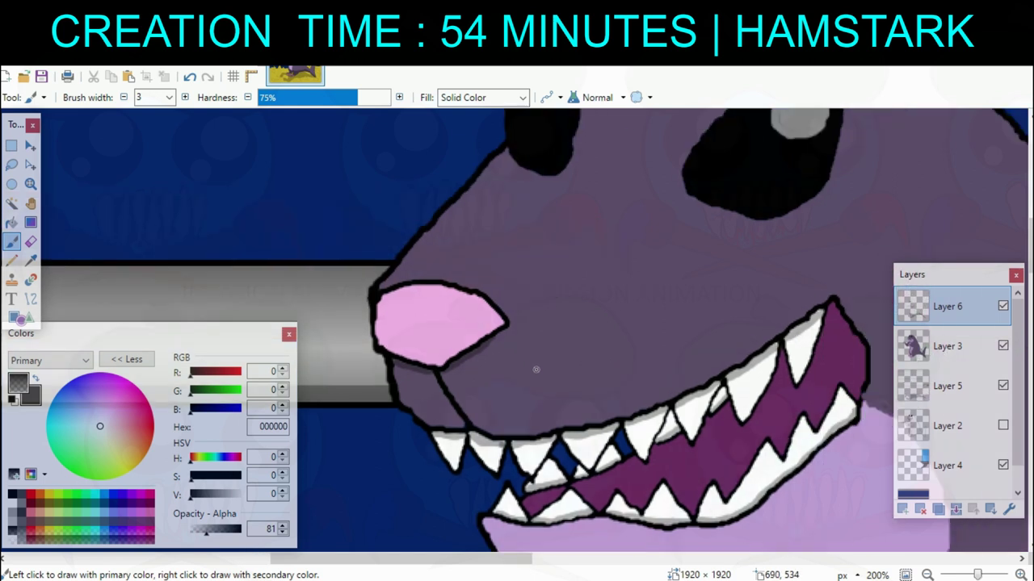
mouse_move(487, 424)
left_mouse_down()
mouse_move(542, 433)
mouse_move(658, 401)
left_mouse_up()
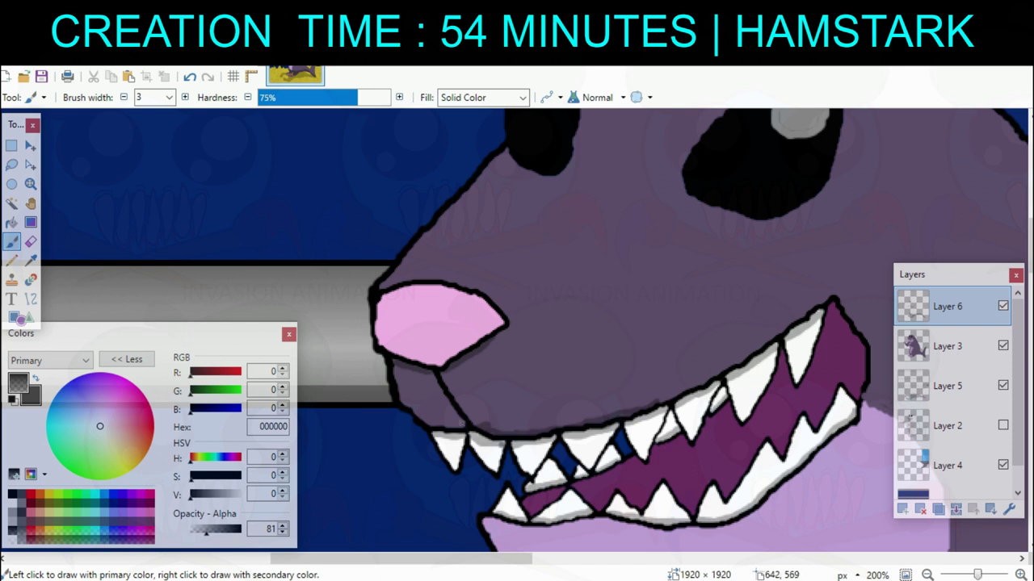
left_click_drag(462, 423, 434, 428)
key("e")
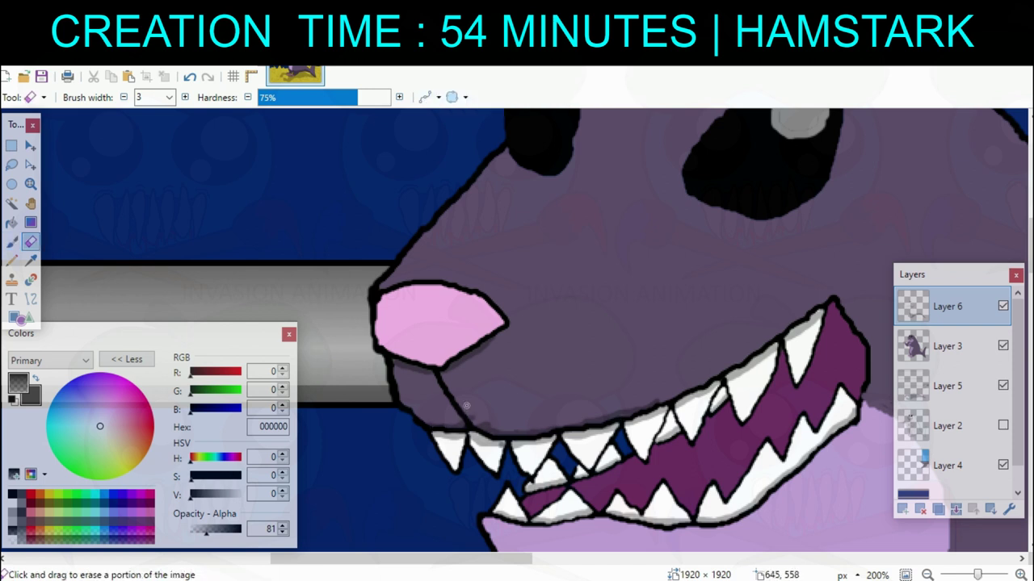
scroll(578, 422, "right", 2)
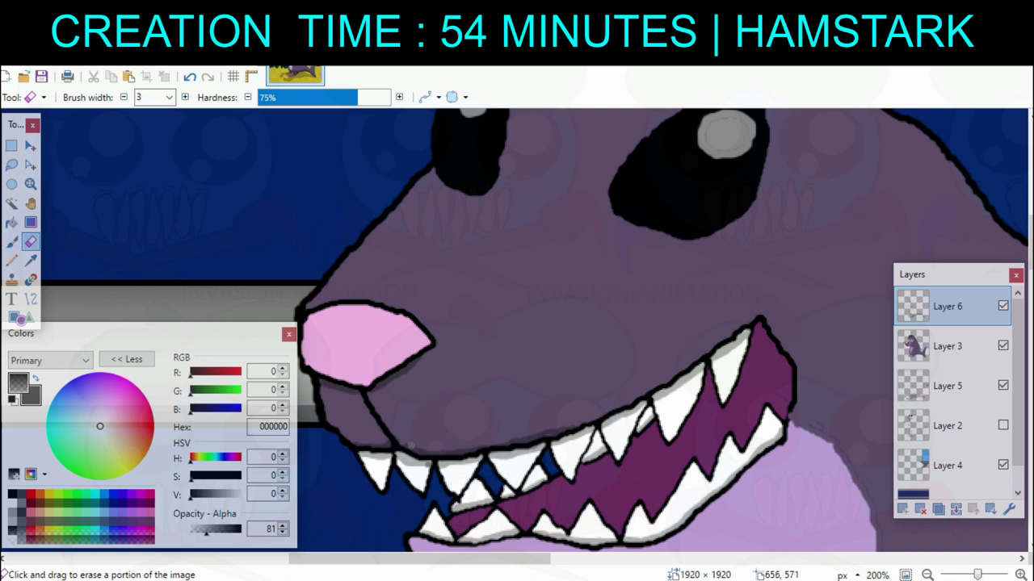
Paint thin shading around the lower edges of both eyes with brush width 3 and tidy it with the eraser.
scroll(608, 381, "up", 4)
key("b")
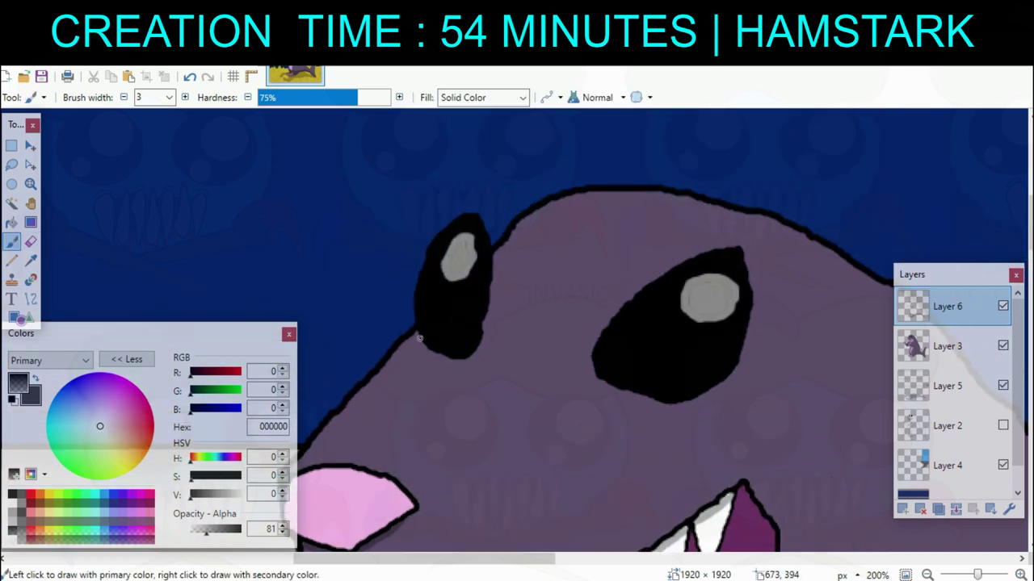
mouse_move(419, 339)
left_mouse_down()
mouse_move(465, 359)
mouse_move(465, 339)
mouse_move(540, 371)
mouse_move(583, 358)
mouse_move(603, 332)
mouse_move(562, 363)
mouse_move(583, 352)
mouse_move(505, 363)
left_mouse_up()
scroll(465, 358, "right", 3)
scroll(464, 358, "down", 1)
key("e")
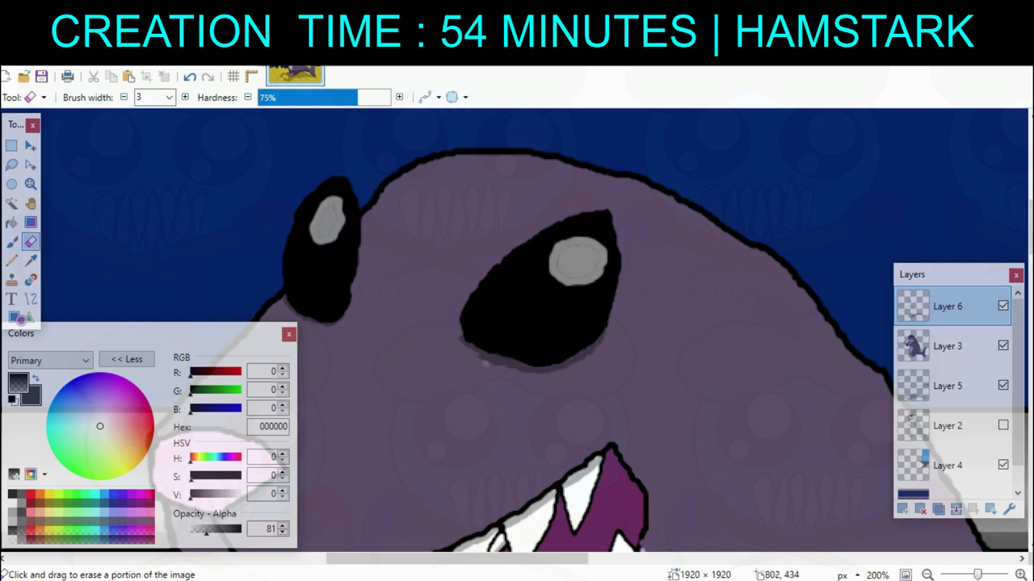
Outline the near arm's shadow across the torso with brush width 5 and fill it with translucent black at 29% tolerance.
scroll(559, 444, "down", 4)
scroll(676, 441, "up", 4)
scroll(780, 493, "down", 5)
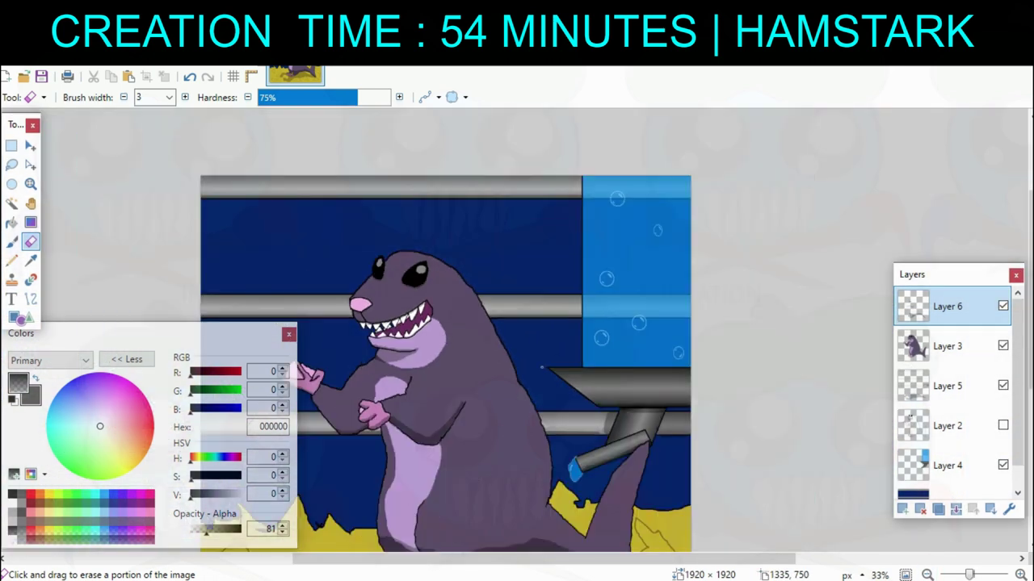
key("b")
scroll(511, 343, "down", 1)
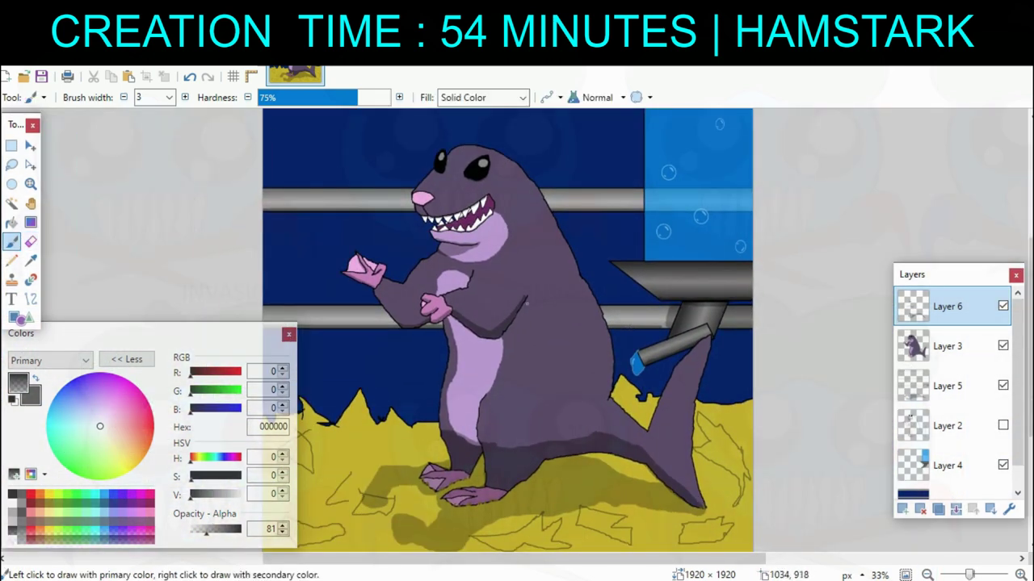
scroll(444, 371, "up", 2)
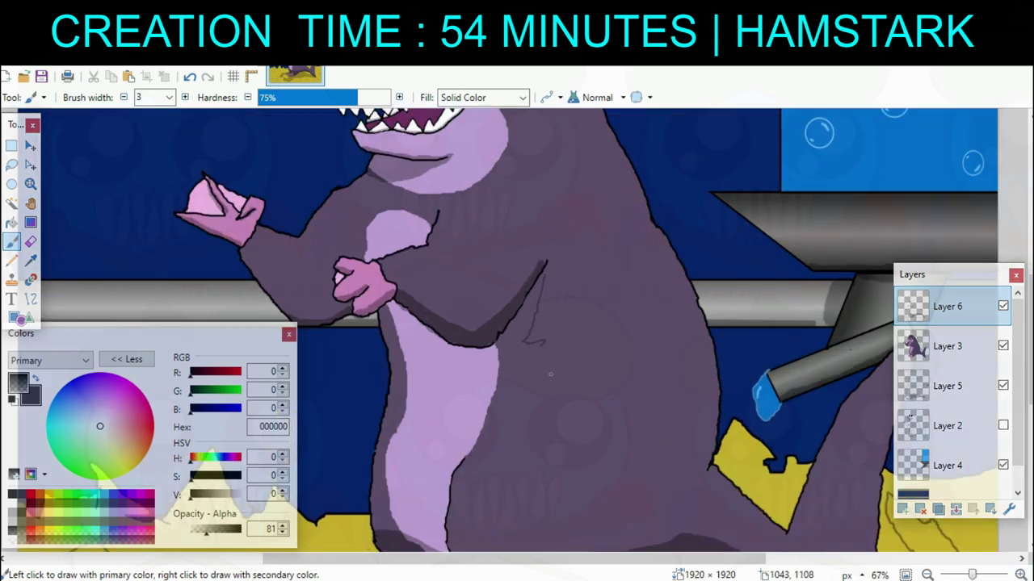
left_click(185, 98)
left_click(185, 97)
mouse_move(606, 229)
left_mouse_down()
mouse_move(576, 314)
mouse_move(526, 358)
left_mouse_up()
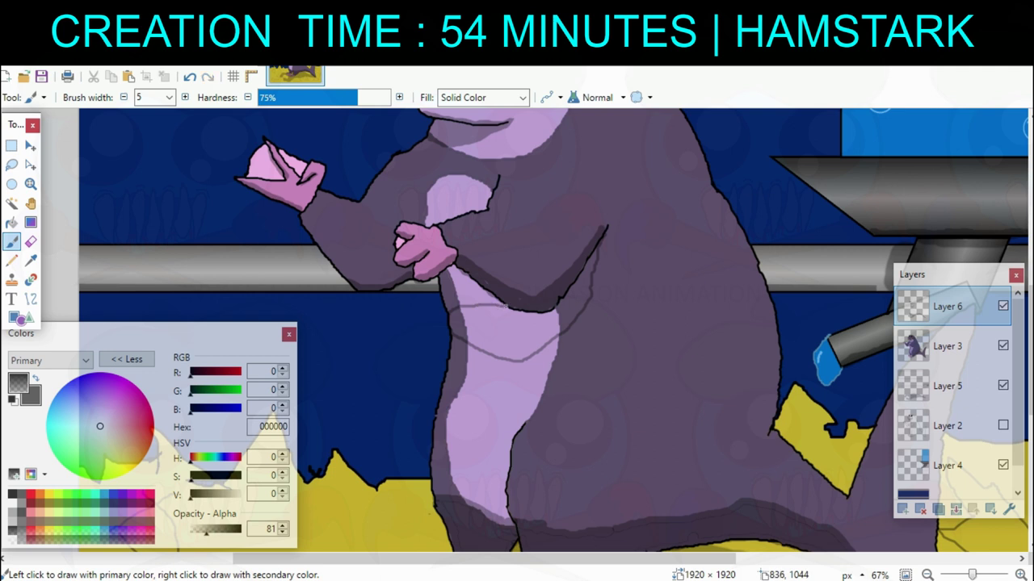
key("f")
left_click(493, 325)
Outline a vertical shadow band from the arm's shadow down the belly and near leg, try filling it with translucent black, and undo the fill.
left_click(927, 575)
left_click(927, 575)
left_click(927, 575)
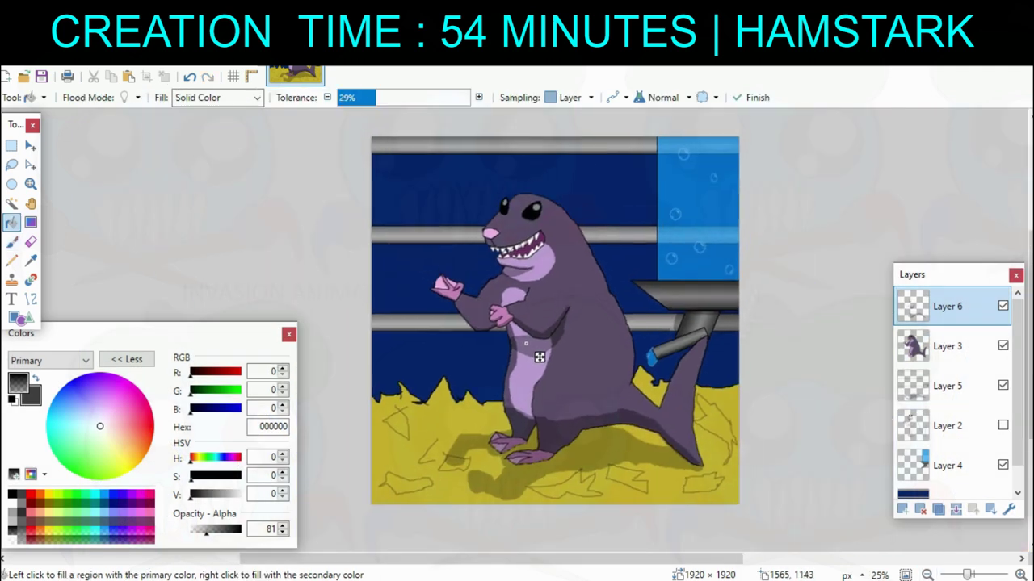
left_click_drag(671, 356, 677, 395)
mouse_move(545, 395)
left_mouse_down()
mouse_move(549, 382)
mouse_move(525, 434)
left_mouse_up()
key("b")
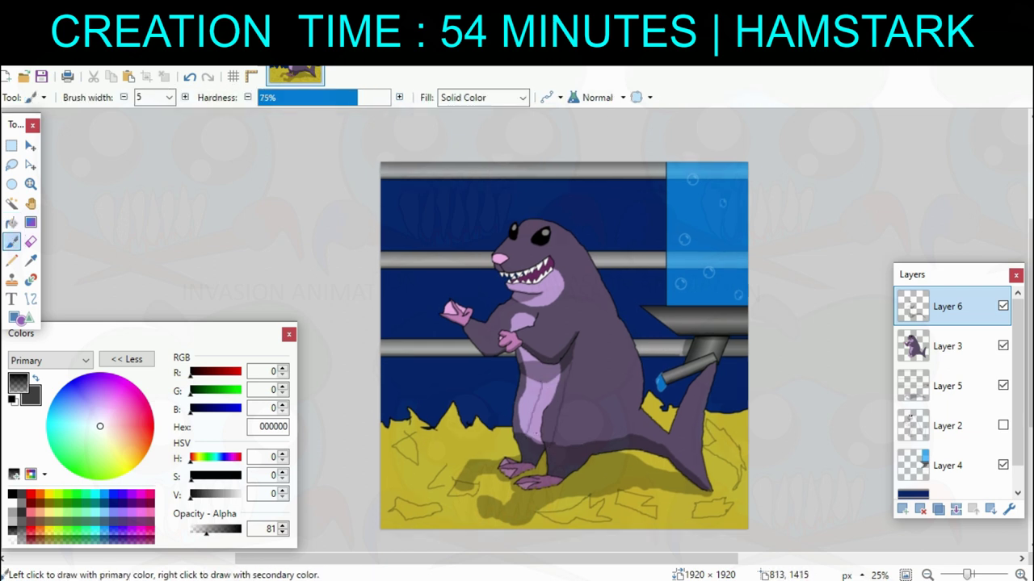
key("f")
left_click(541, 440)
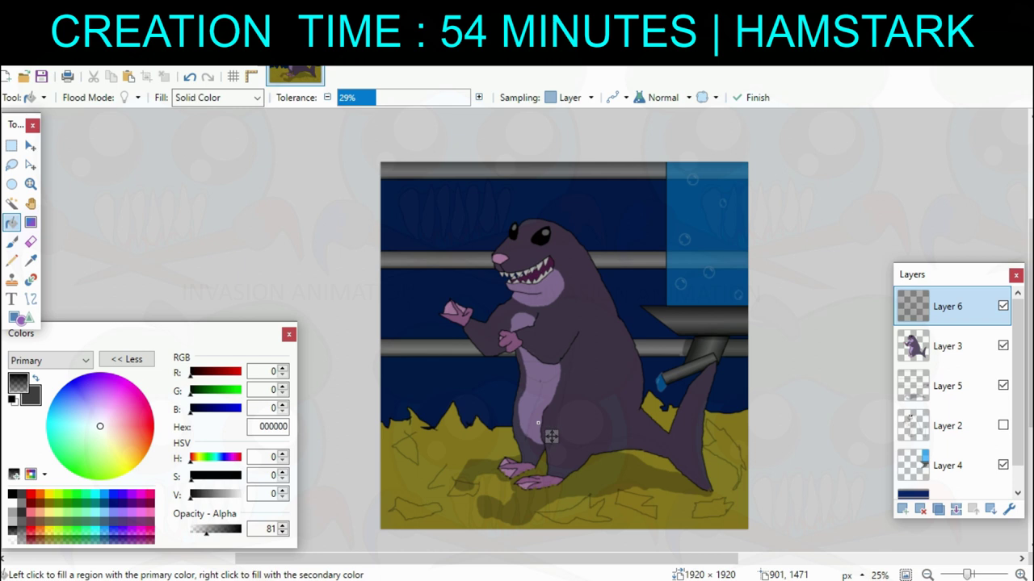
key("ctrl+z")
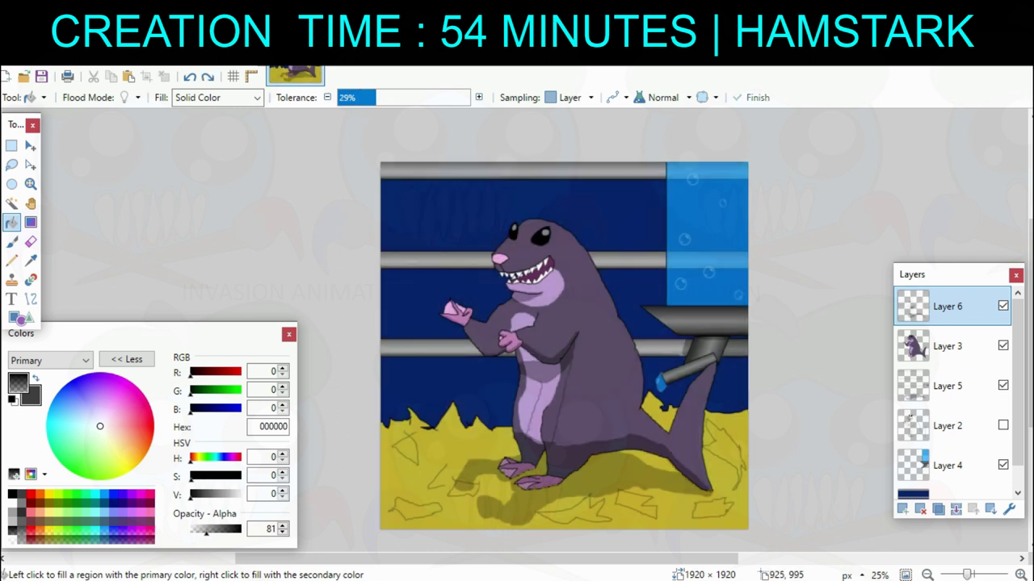
Close the outline of the shadow band down the belly and near leg and fill it with translucent black at 29% tolerance.
scroll(545, 440, "up", 3)
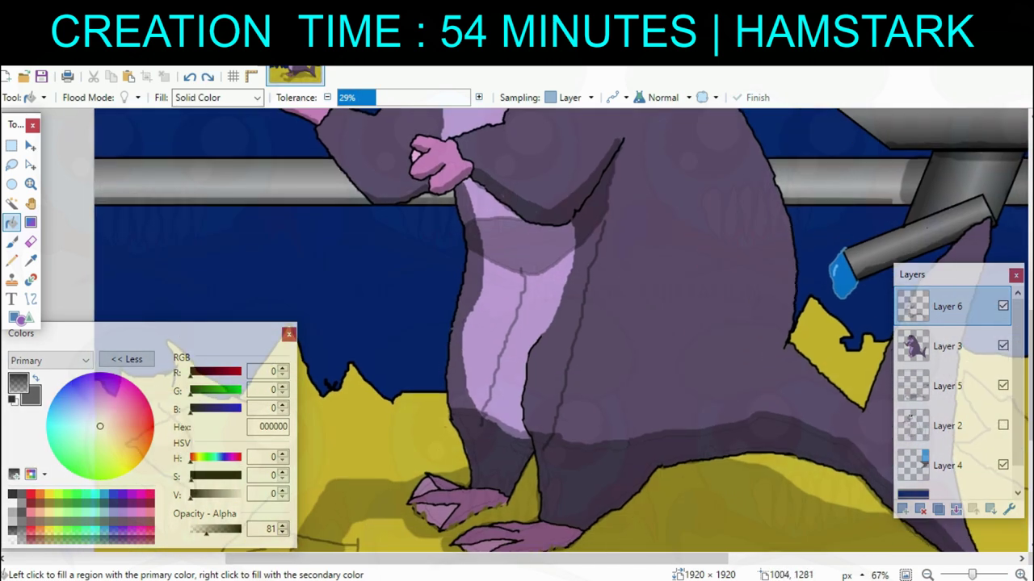
scroll(547, 396, "up", 2)
key("b")
key("f")
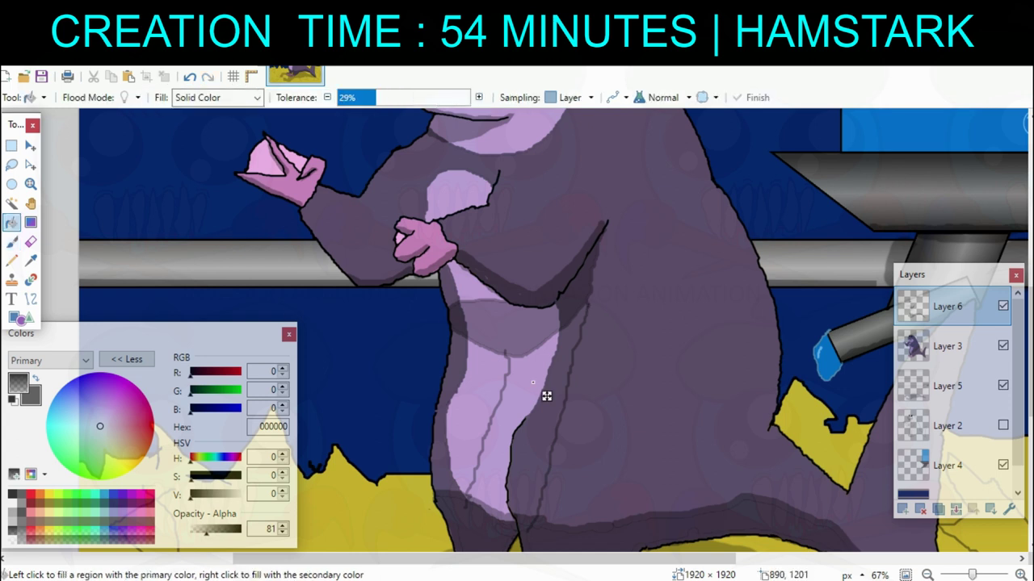
left_click(546, 396)
scroll(547, 395, "down", 5)
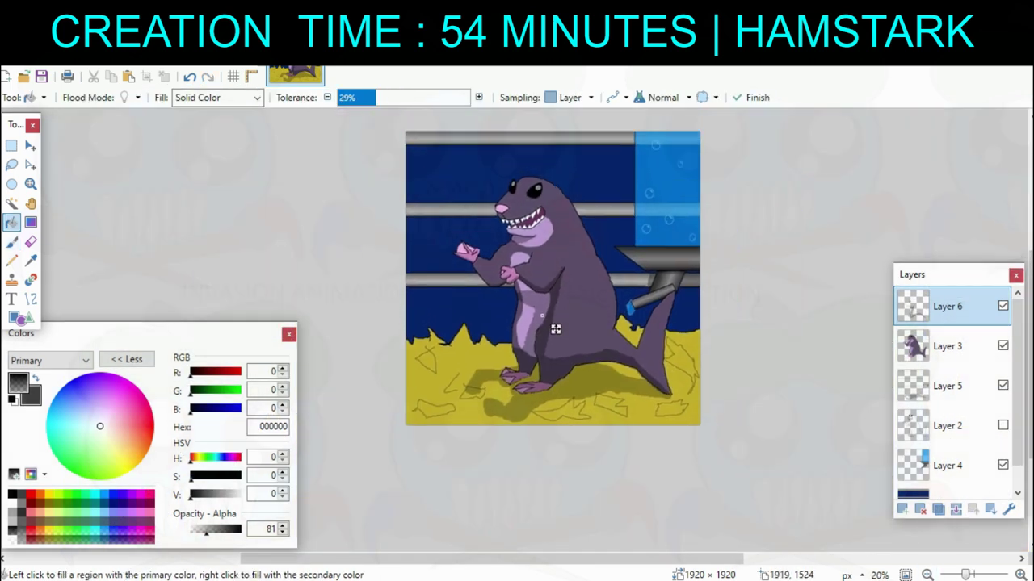
Set the eraser's brush width to 45 and remove the vertical shadow band from the belly and near leg.
left_click(31, 242)
left_click(168, 98)
left_click(154, 284)
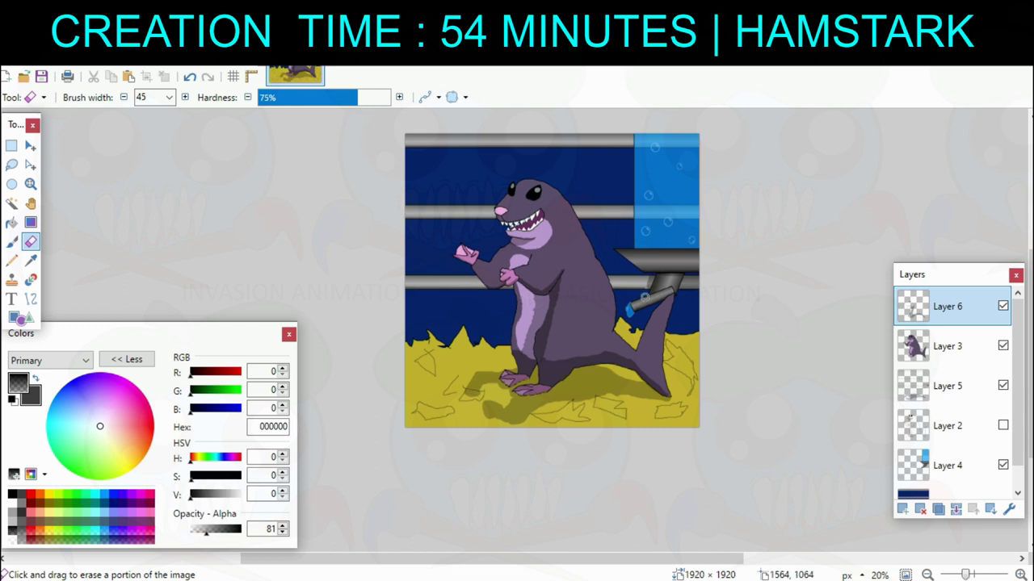
left_click_drag(645, 298, 584, 370)
key("f")
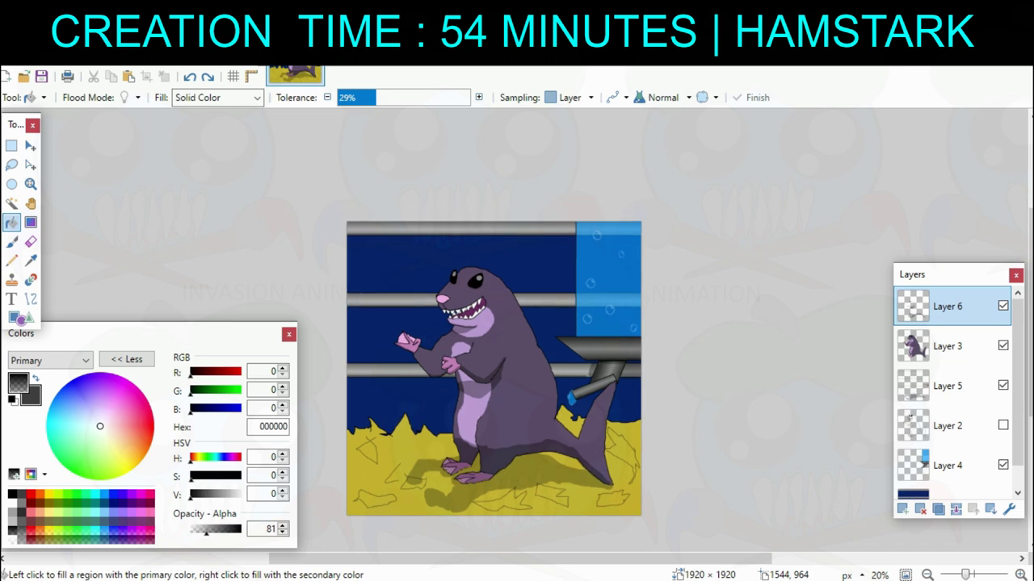